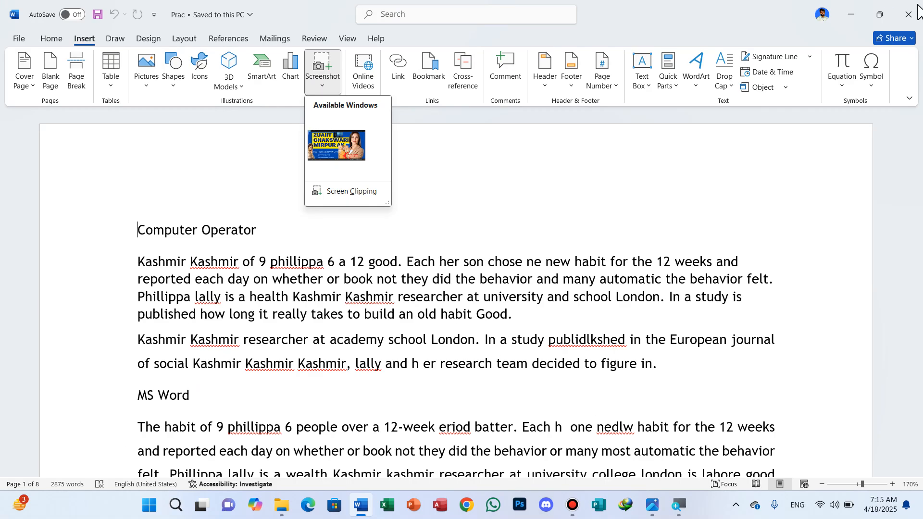
Step: Minimize the Prac document and the 8.png picture viewer to expose the desktop, and return to the Prac document
left_click(851, 14)
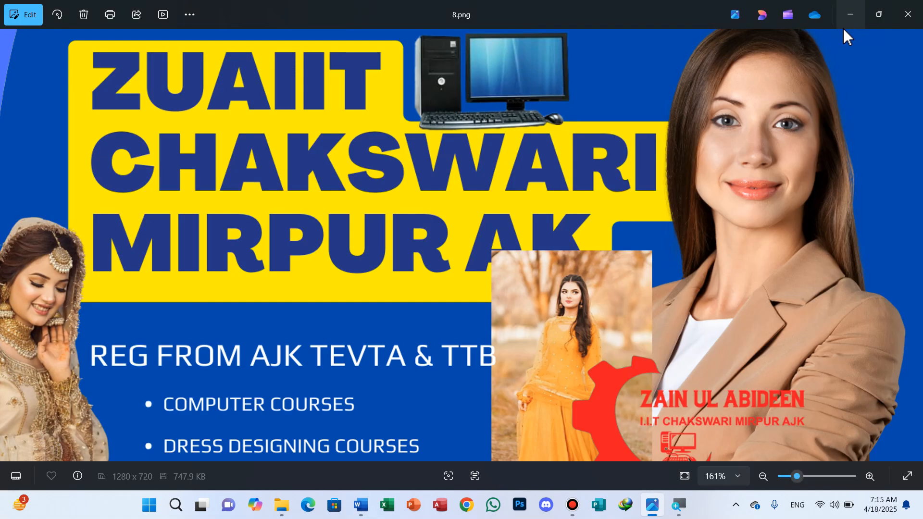
left_click(849, 16)
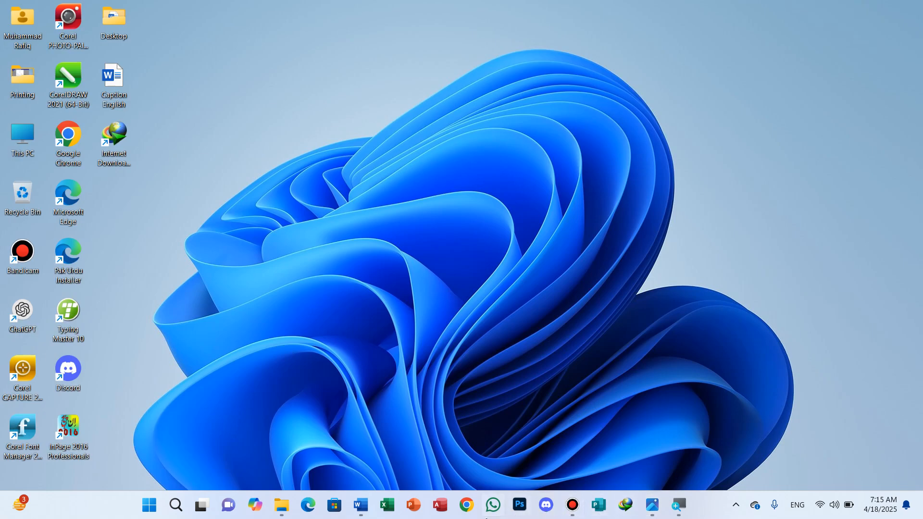
left_click(360, 505)
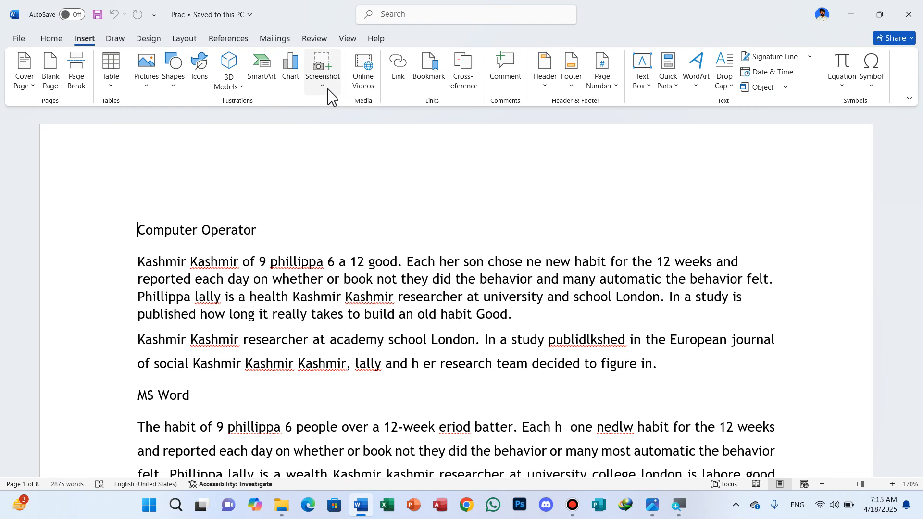
key("super")
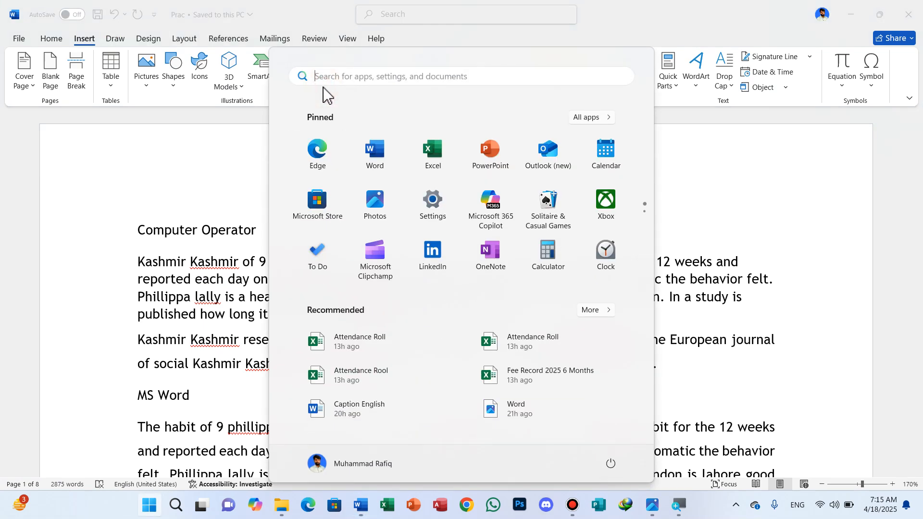
key("super")
Step: Insert a screen clipping of most of the desktop, about 3.75 by 6.5 inches, above the Computer Operator heading and delete it
left_click(323, 92)
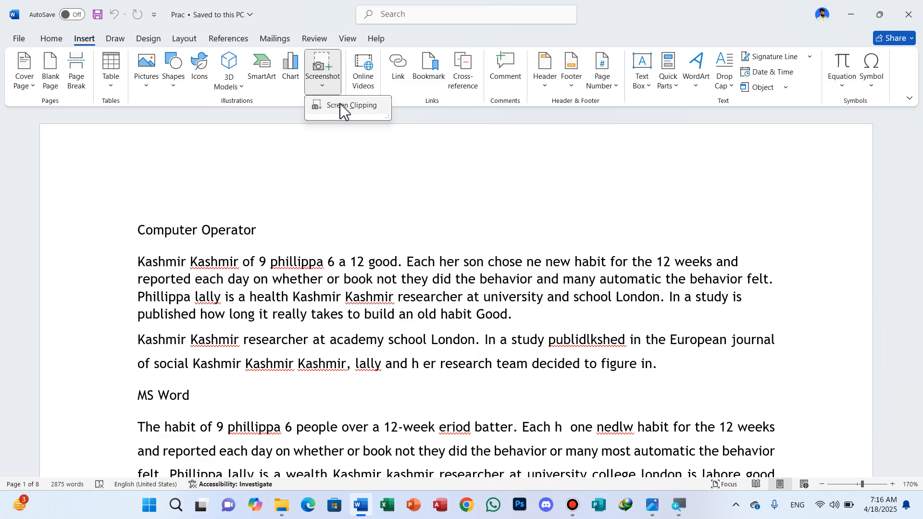
left_click(340, 106)
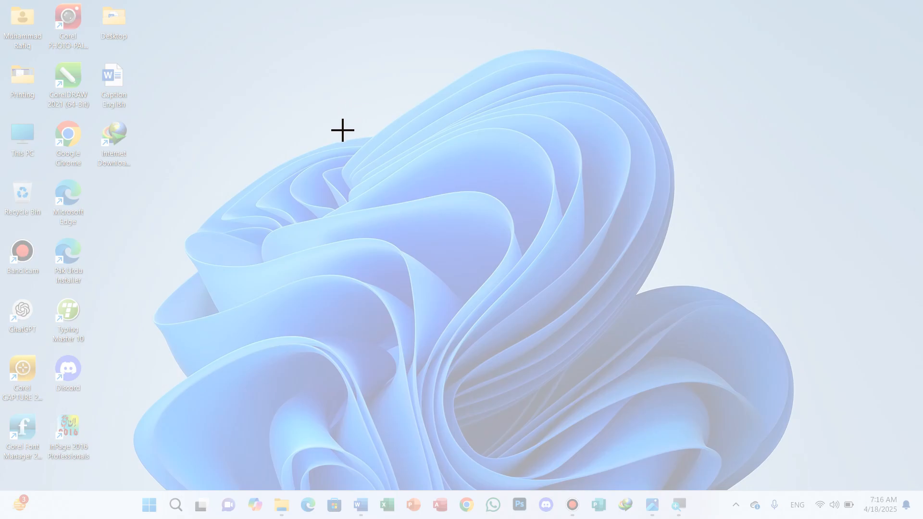
left_click_drag(36, 64, 682, 436)
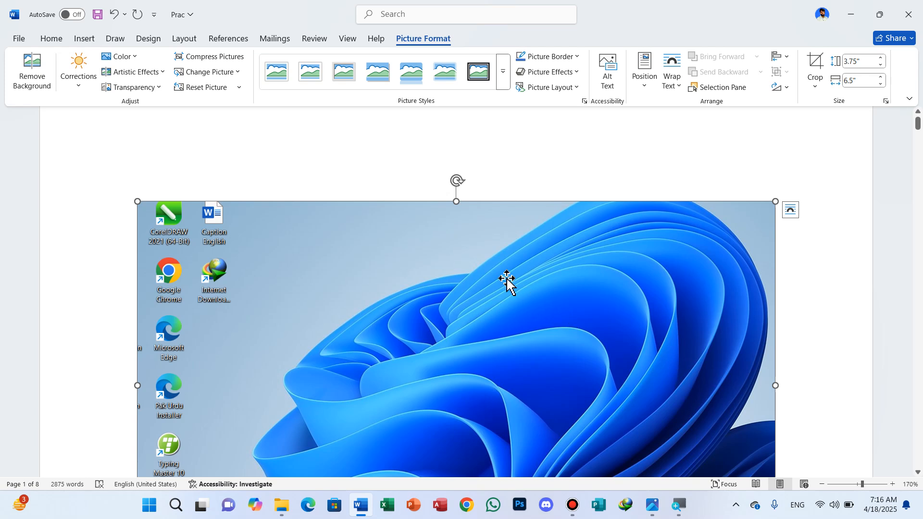
scroll(457, 294, "down", 4)
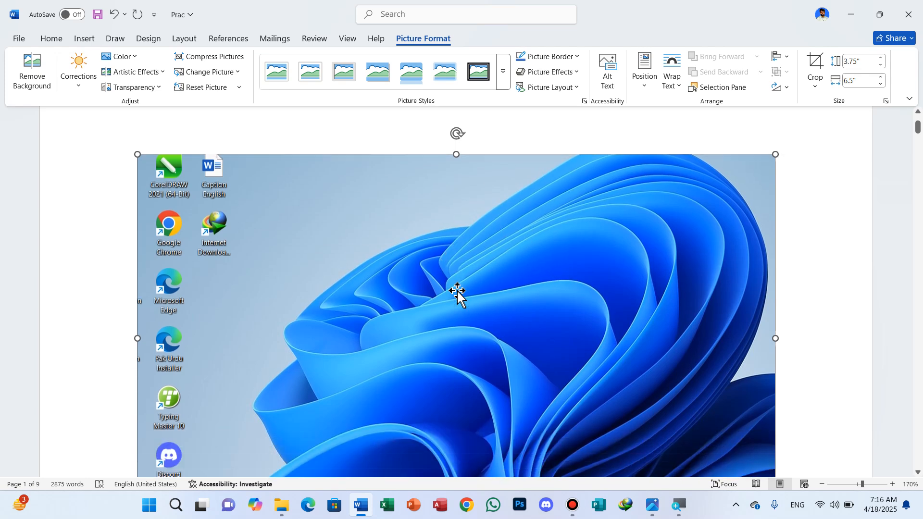
scroll(457, 294, "up", 3)
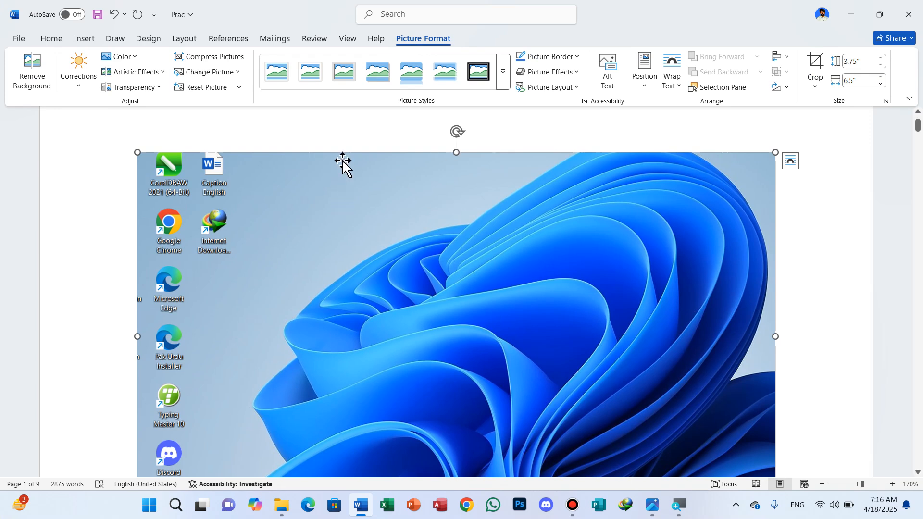
key("Delete")
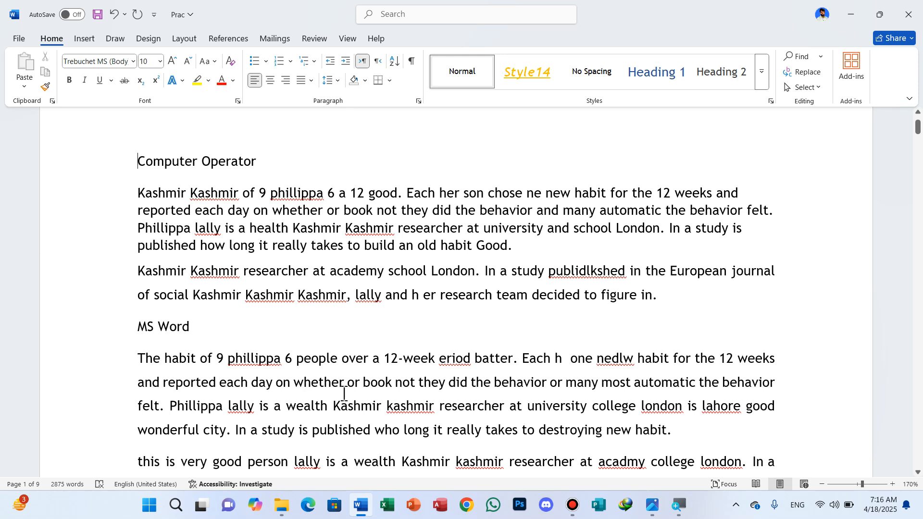
Step: Switch to File Explorer, go up to YouTube Videos Uploading Record, and open the Table document from the MS Word folder
left_click(280, 511)
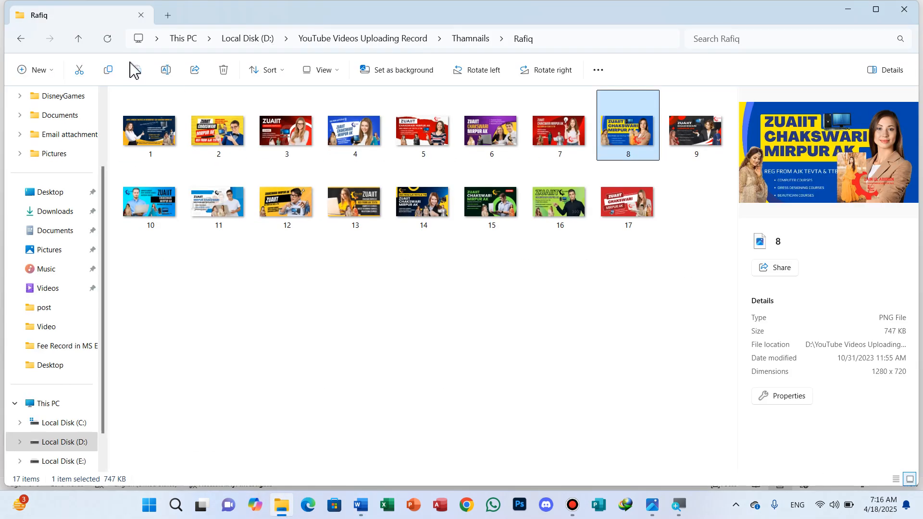
left_click(78, 39)
left_click(79, 39)
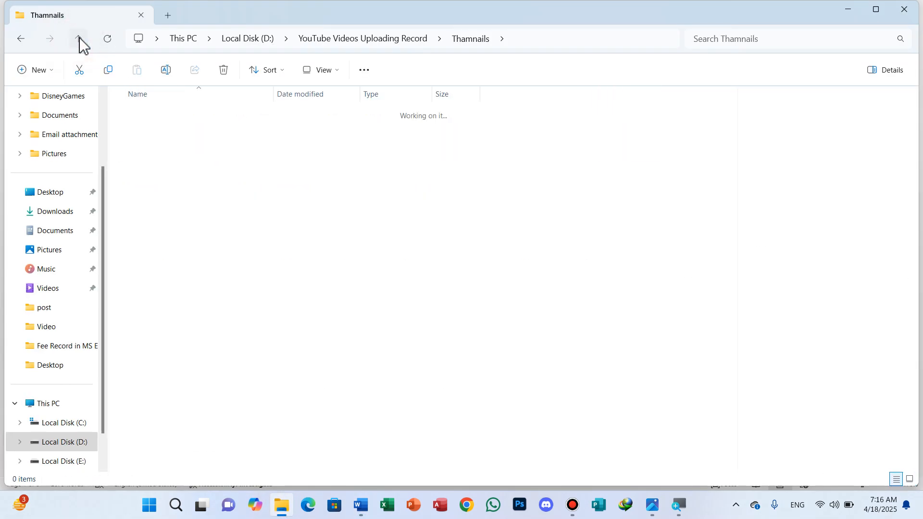
left_click(160, 134)
double_click(160, 133)
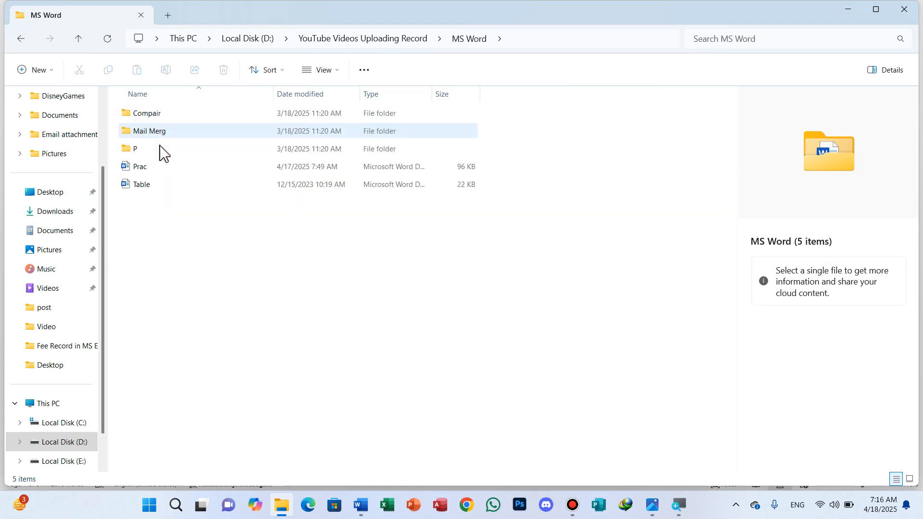
double_click(147, 191)
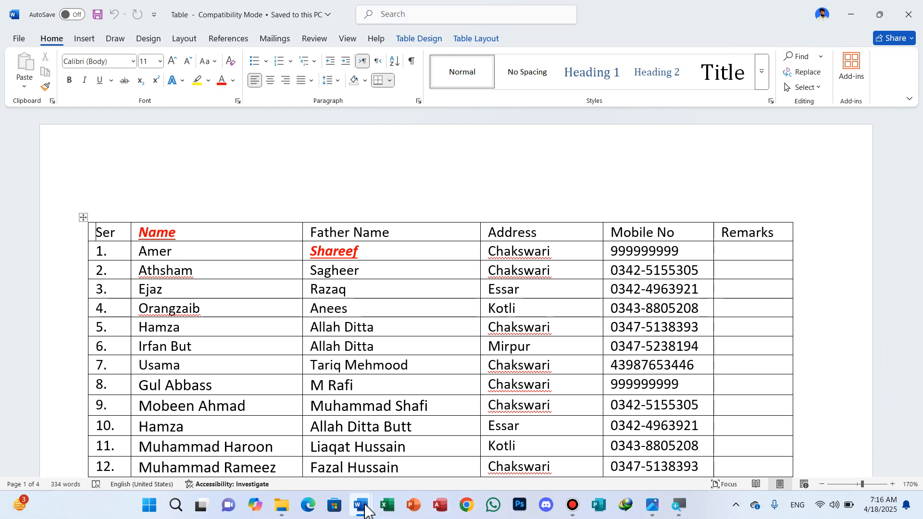
Step: Return to the Prac document, insert a screenshot of the whole Table document window at its start, and delete the picture
mouse_move(362, 506)
left_click(331, 466)
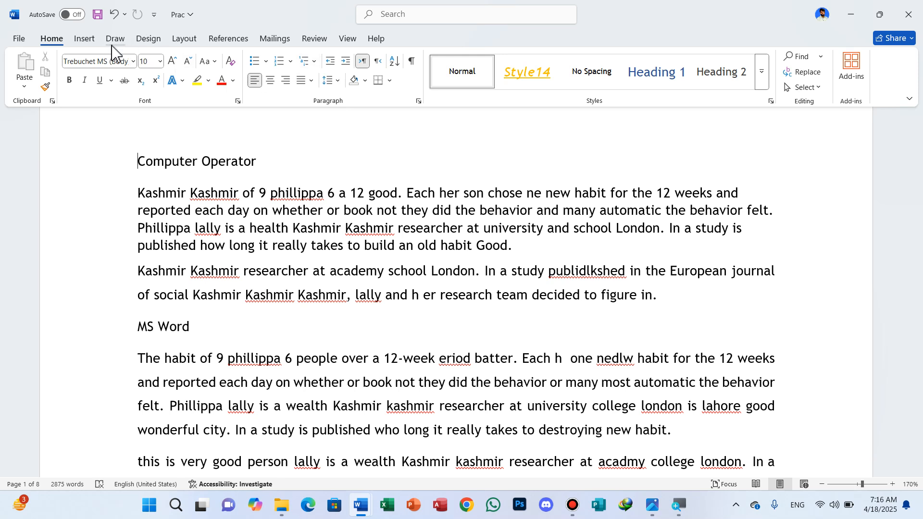
left_click(96, 42)
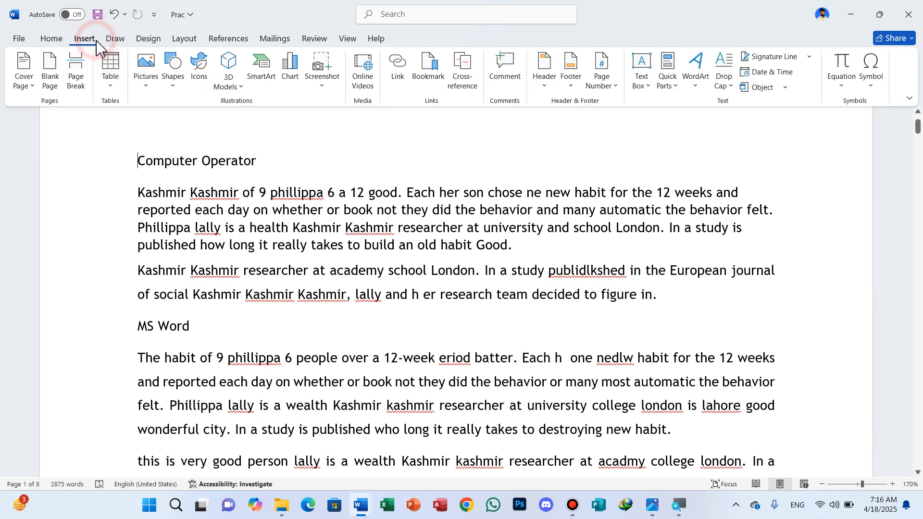
left_click(323, 85)
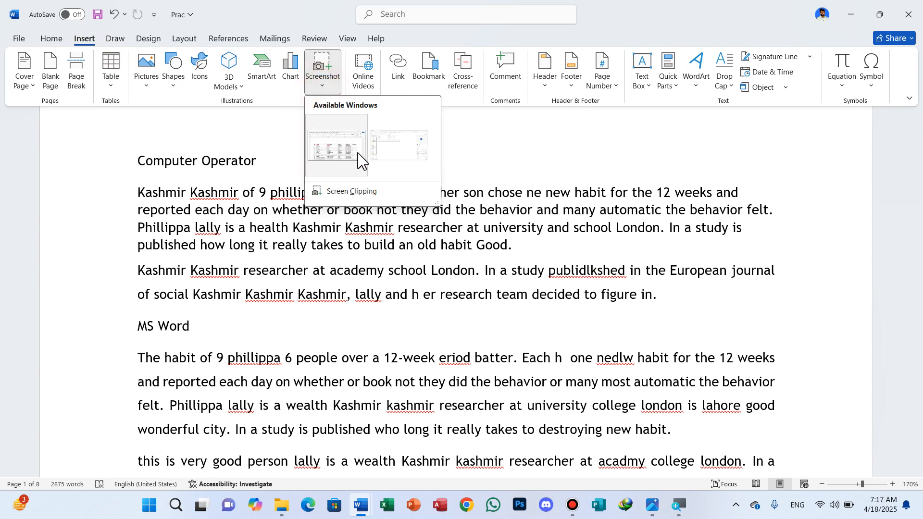
left_click(358, 155)
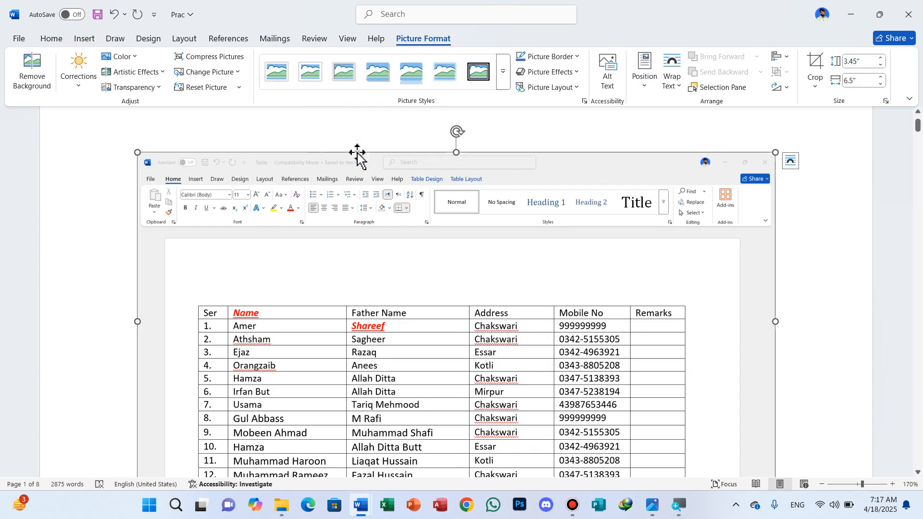
scroll(610, 309, "down", 4)
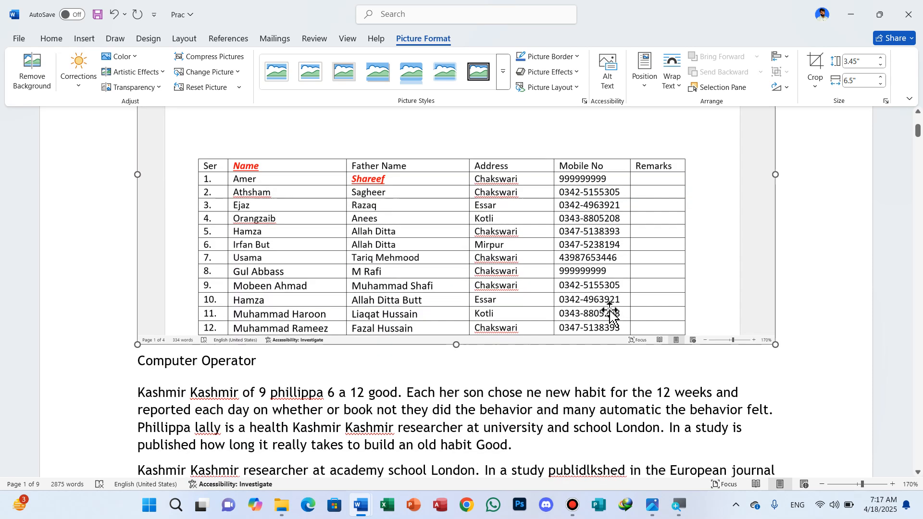
scroll(610, 309, "up", 2)
scroll(611, 312, "up", 3)
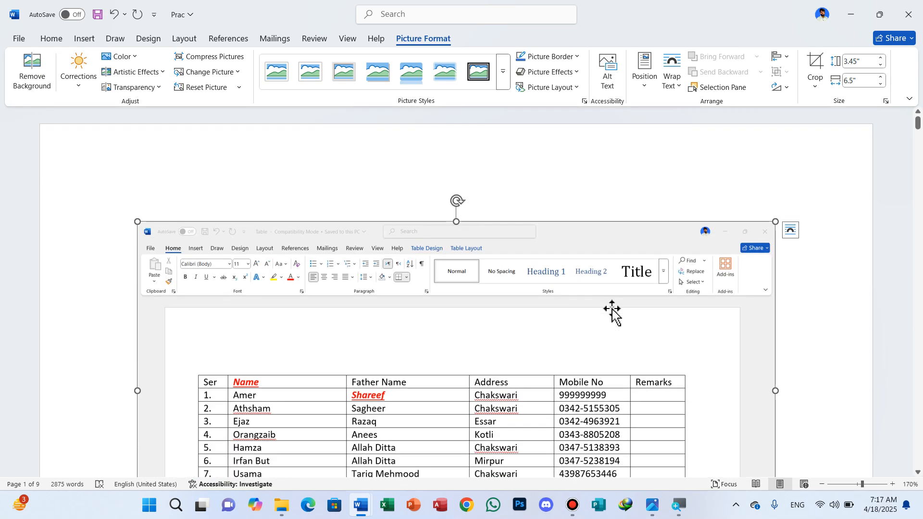
key("Delete")
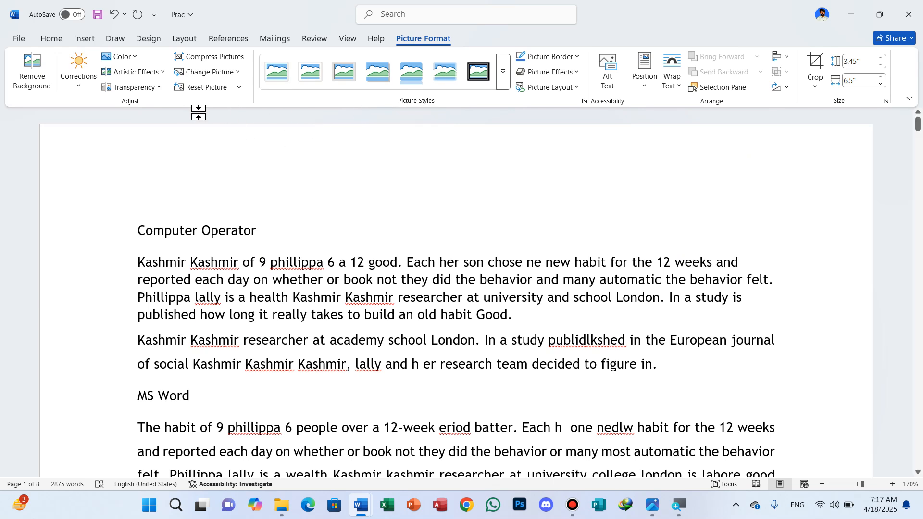
Step: Insert a screen clipping of the Table window's Clipboard and Font ribbon area, about 1.84 by 4.23 inches, and delete it
left_click(83, 37)
left_click(320, 88)
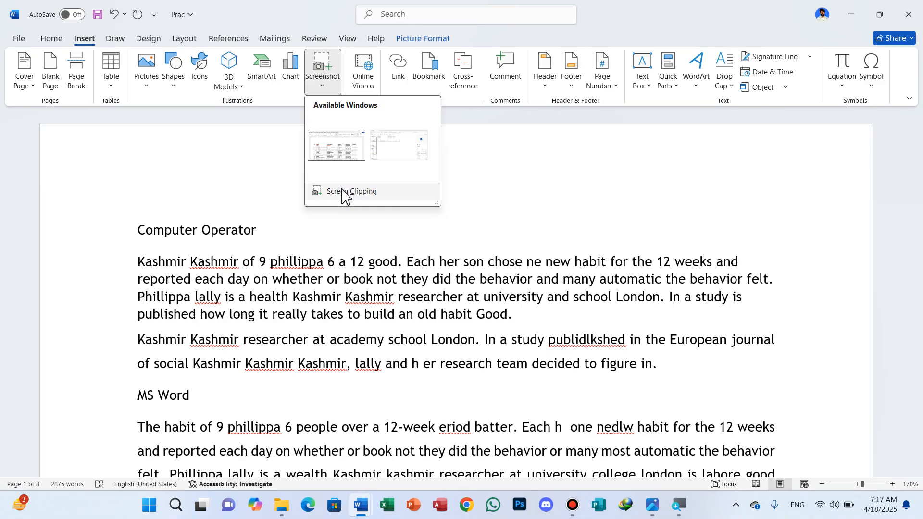
left_click(343, 197)
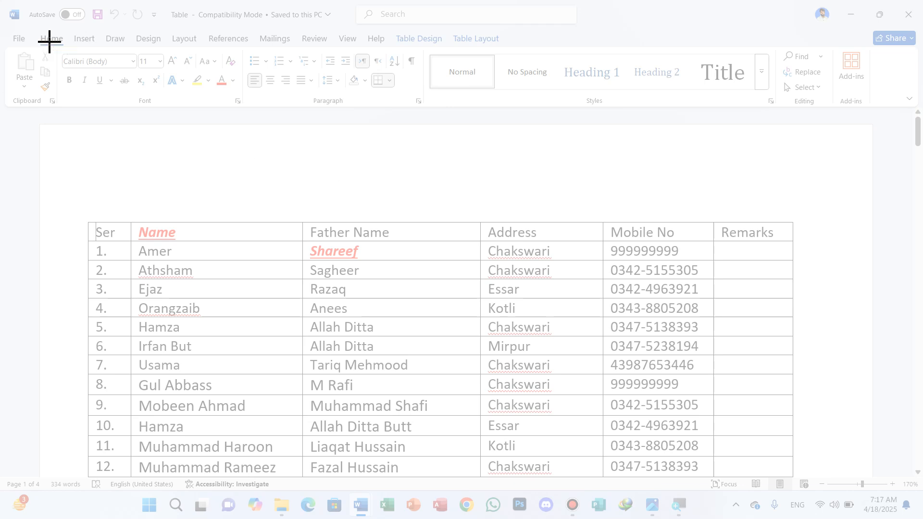
left_click_drag(1, 5, 244, 105)
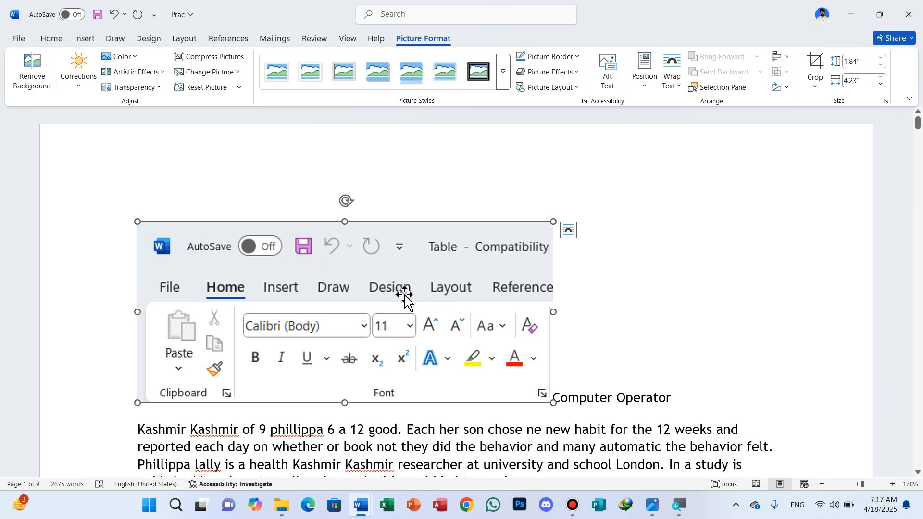
scroll(405, 300, "up", 1, "ctrl")
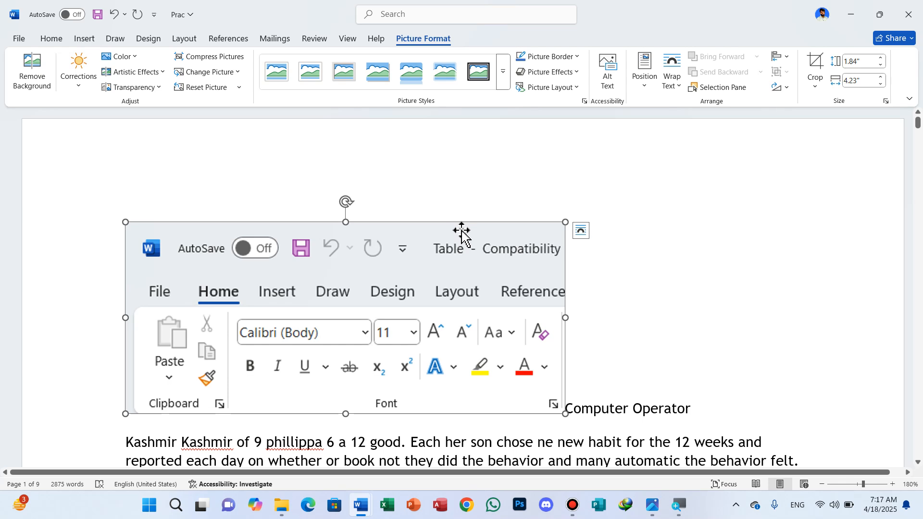
key("Delete")
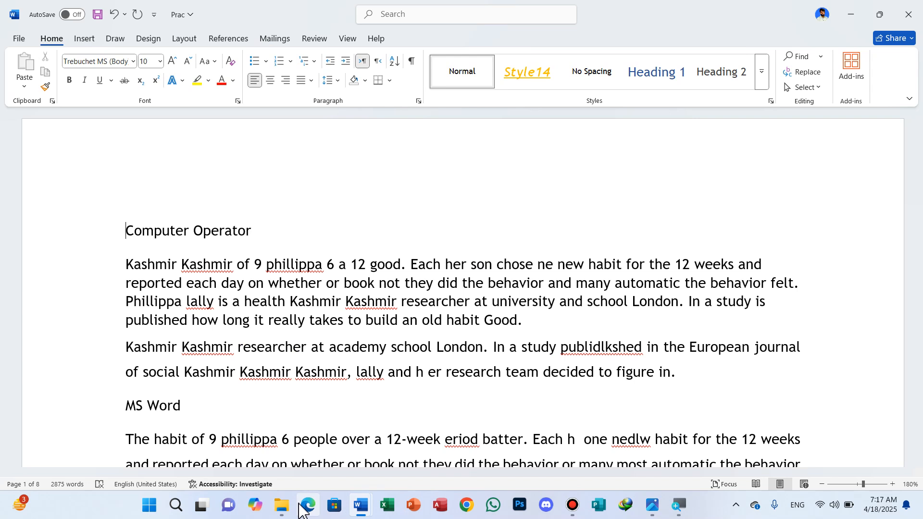
Step: Bring up the MS Word folder in File Explorer and close the Table document
mouse_move(282, 507)
left_click(291, 459)
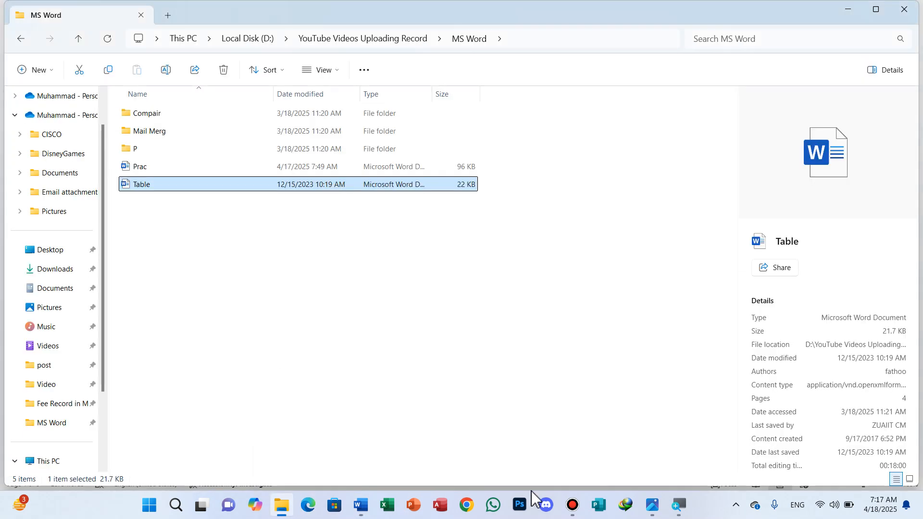
mouse_move(364, 511)
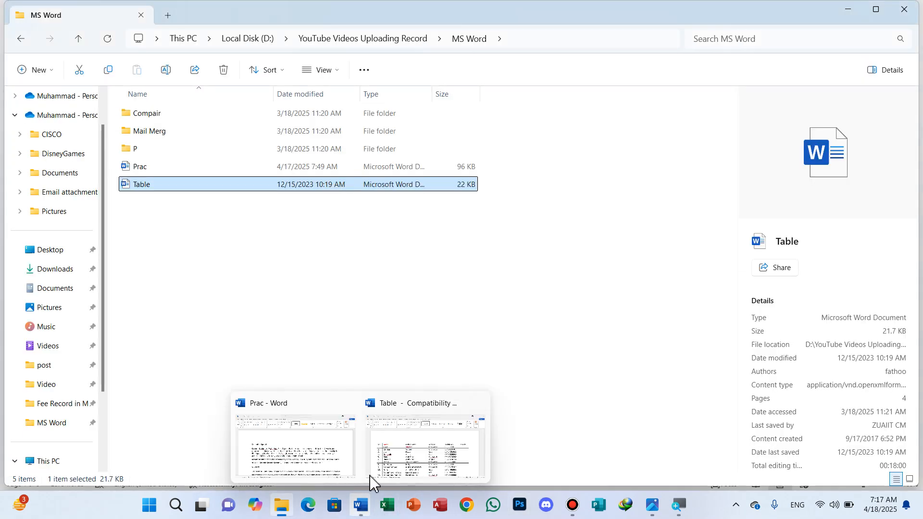
left_click(397, 469)
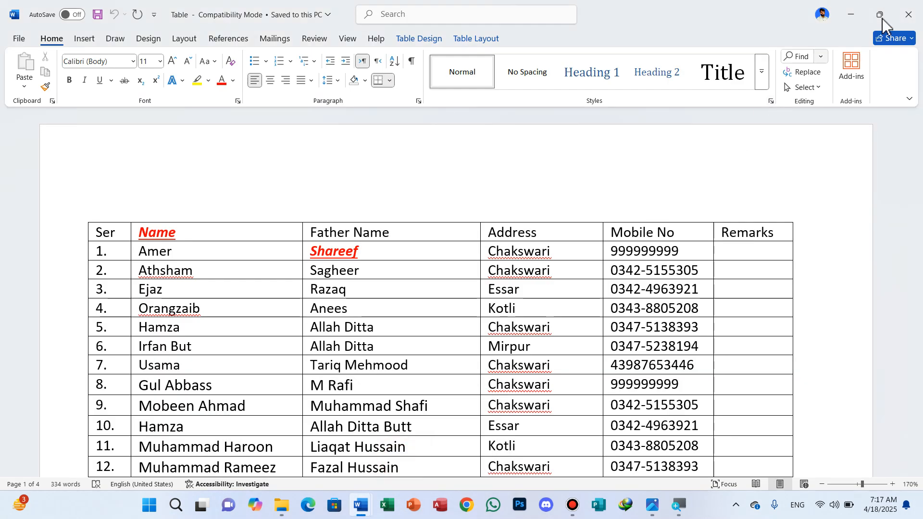
left_click(908, 14)
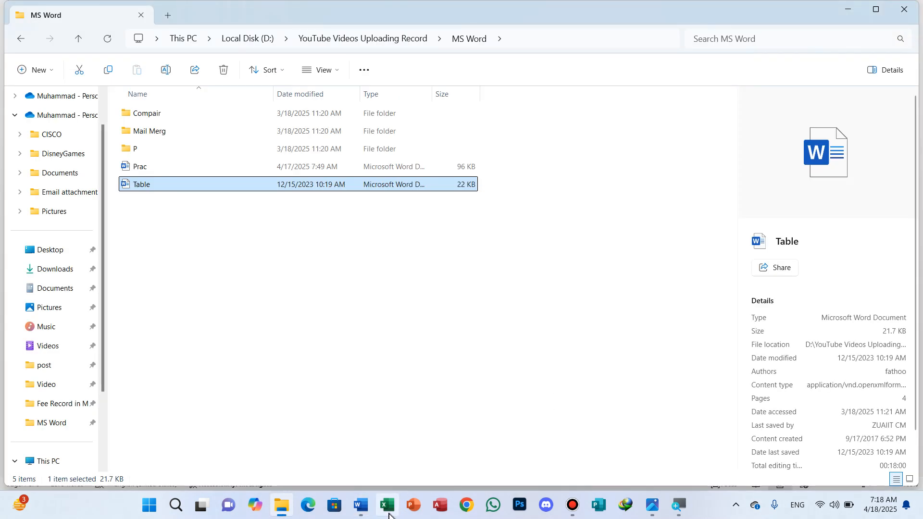
Step: Return to Prac and insert a screen clipping of the MS Word folder window's navigation pane, about 6.99 inches high and 1.83 inches wide
left_click(362, 506)
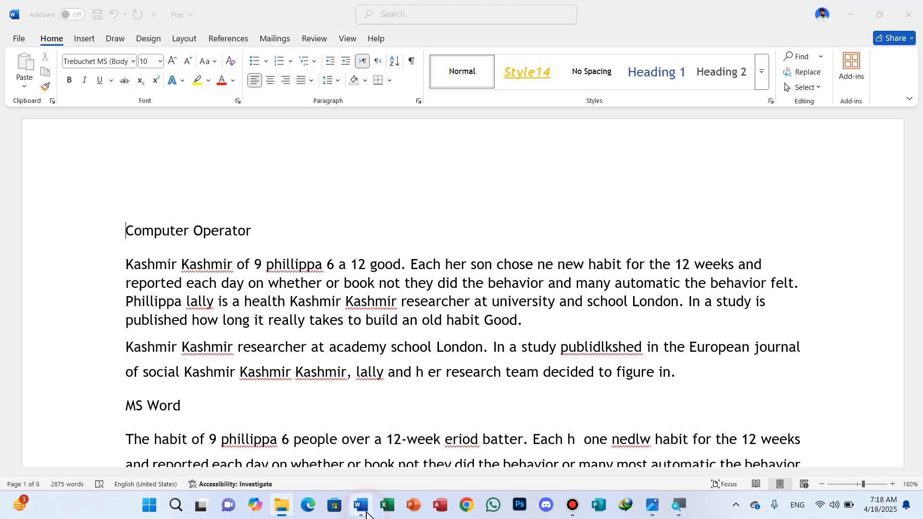
left_click(86, 39)
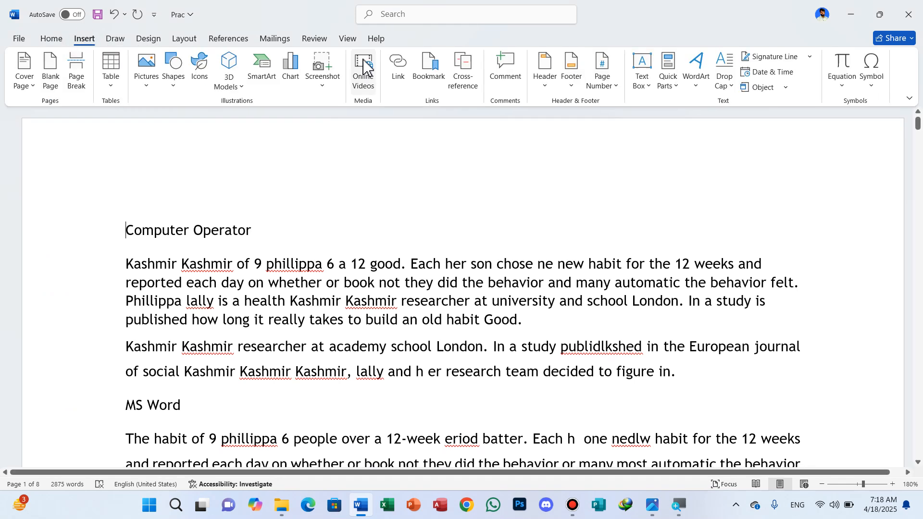
left_click(323, 87)
left_click(337, 192)
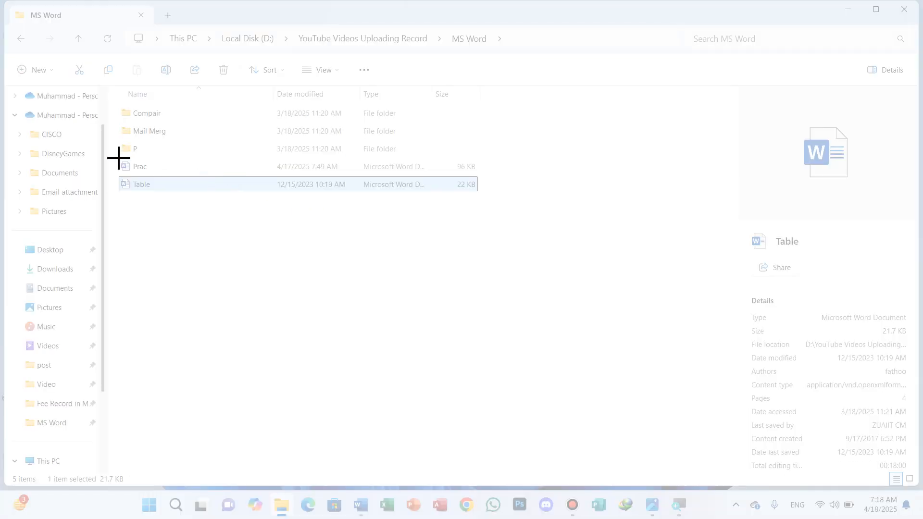
left_click_drag(9, 9, 114, 412)
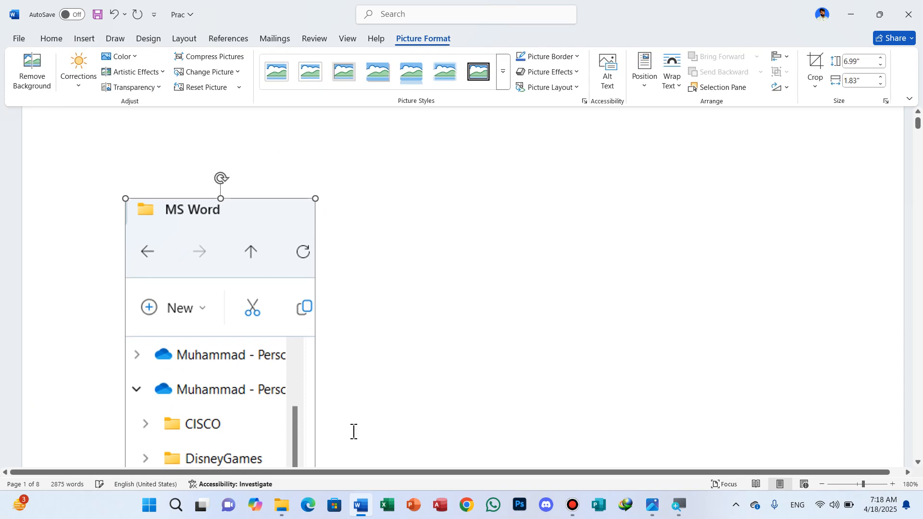
scroll(437, 278, "down", 3)
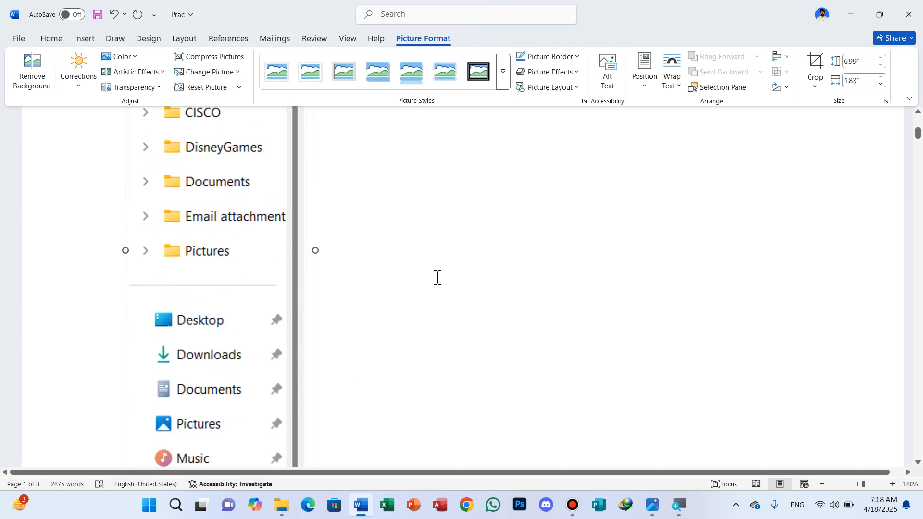
Step: Open the dialog for inserting an online video, examine its address field and supported providers, and close it without inserting anything
scroll(437, 278, "up", 5)
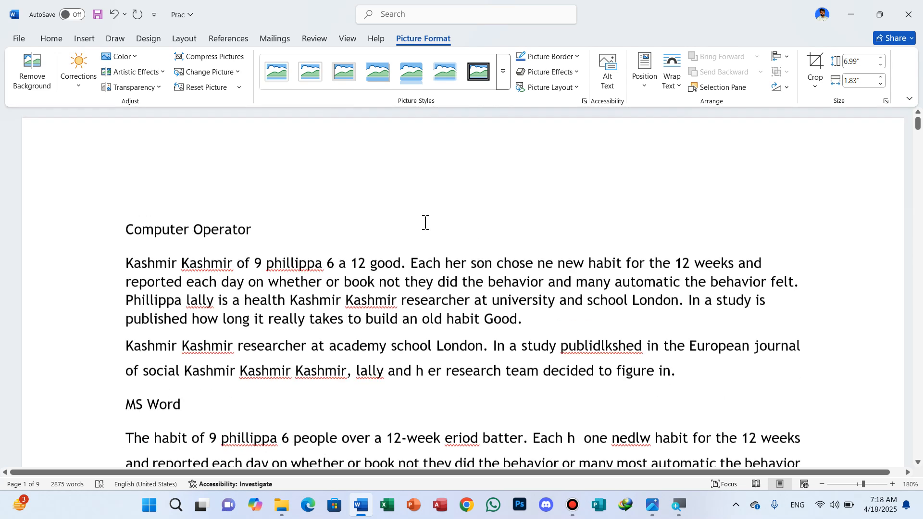
left_click(79, 40)
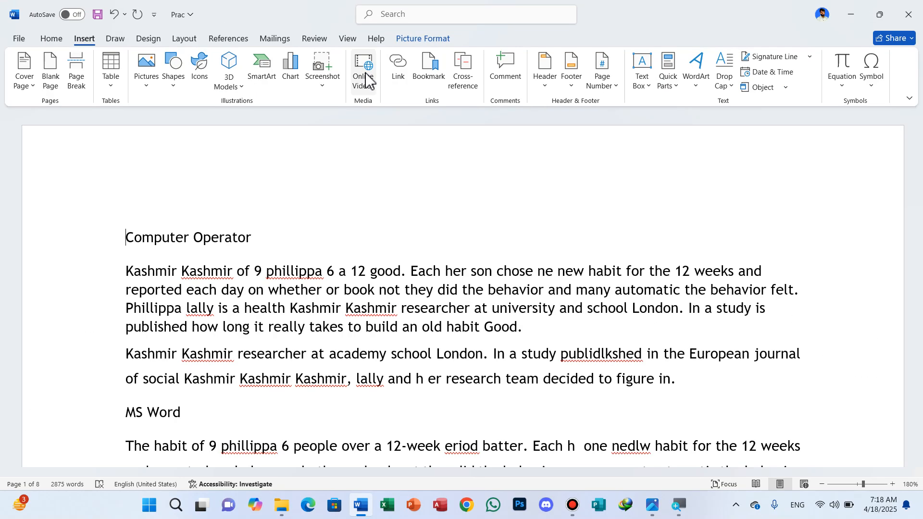
left_click(366, 75)
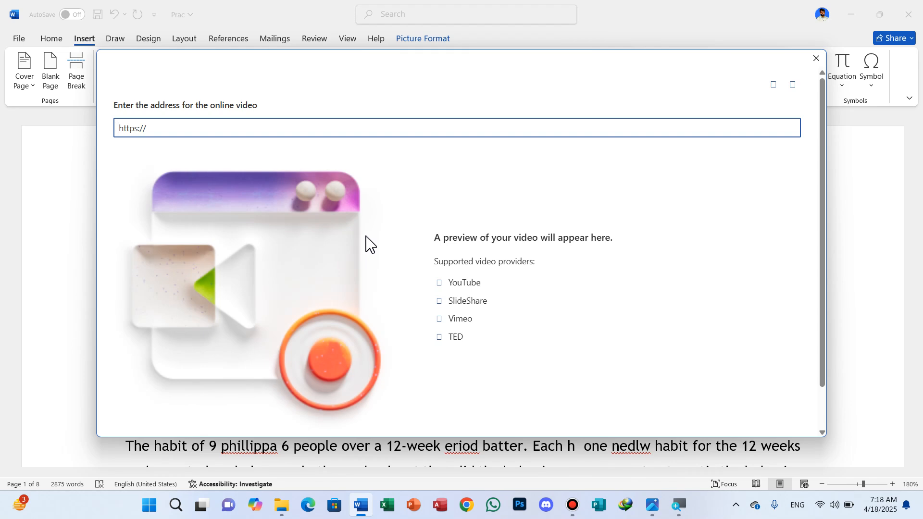
left_click(817, 59)
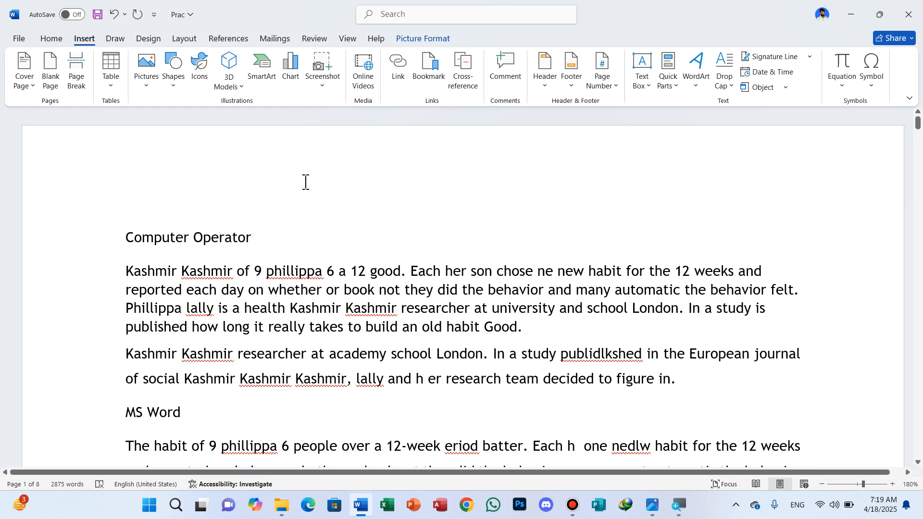
Step: Select the first word "Kashmir" below the Computer Operator heading, and open YouTube in a new Chrome tab
left_click_drag(124, 272, 181, 272)
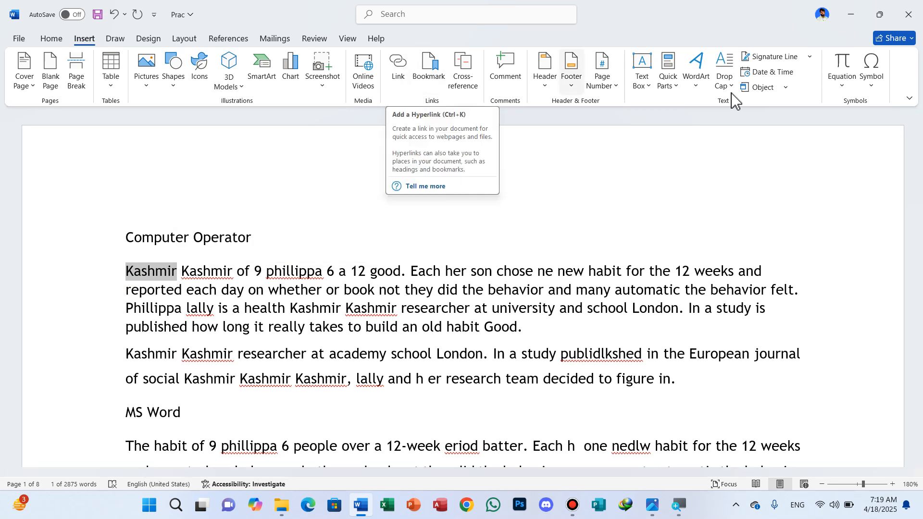
left_click(467, 505)
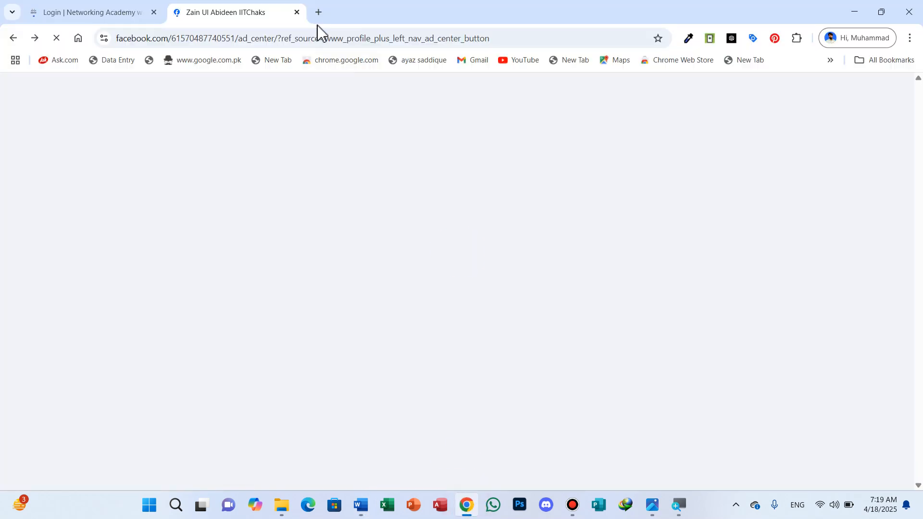
left_click(317, 13)
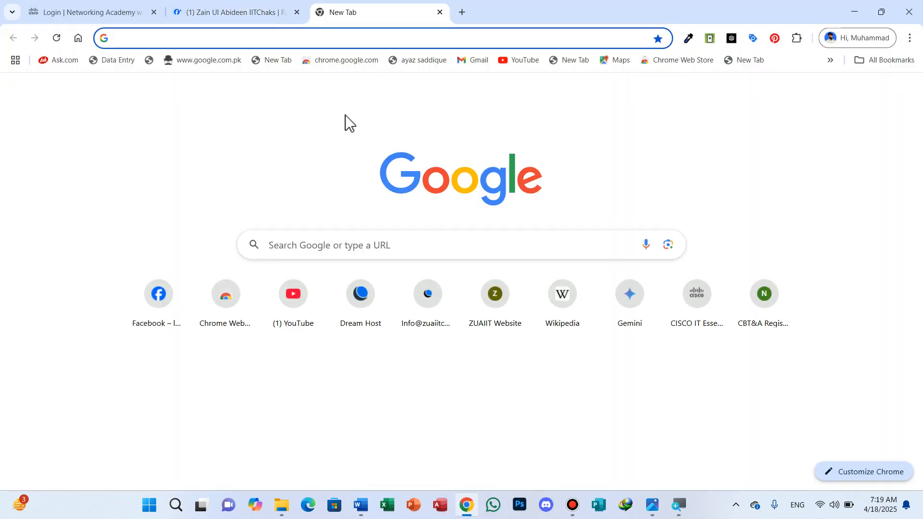
left_click(293, 310)
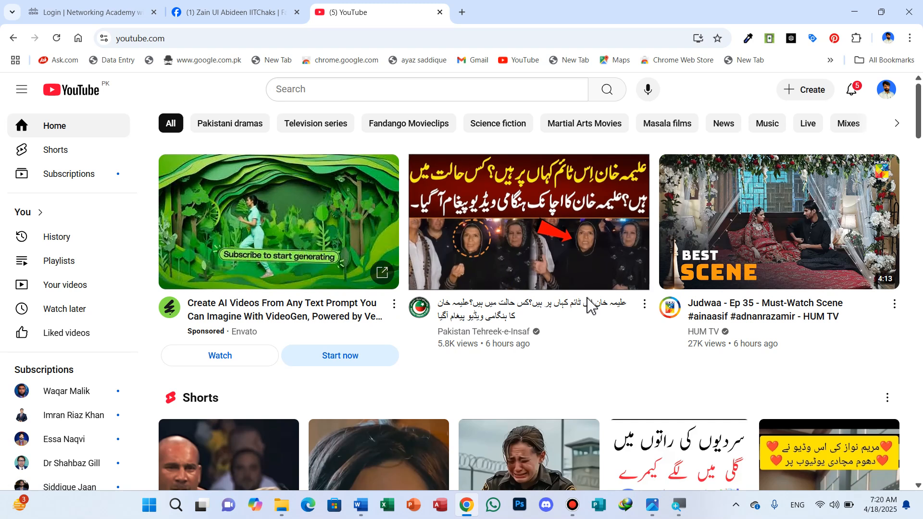
scroll(481, 288, "down", 5)
scroll(590, 307, "up", 5)
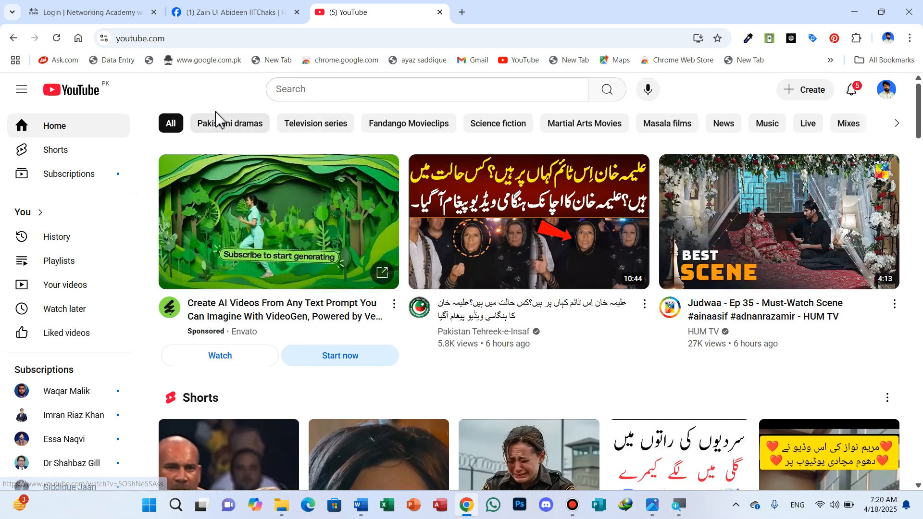
Step: Search YouTube for "MS Word by ZUAIIT Chakswari"
left_click(272, 90)
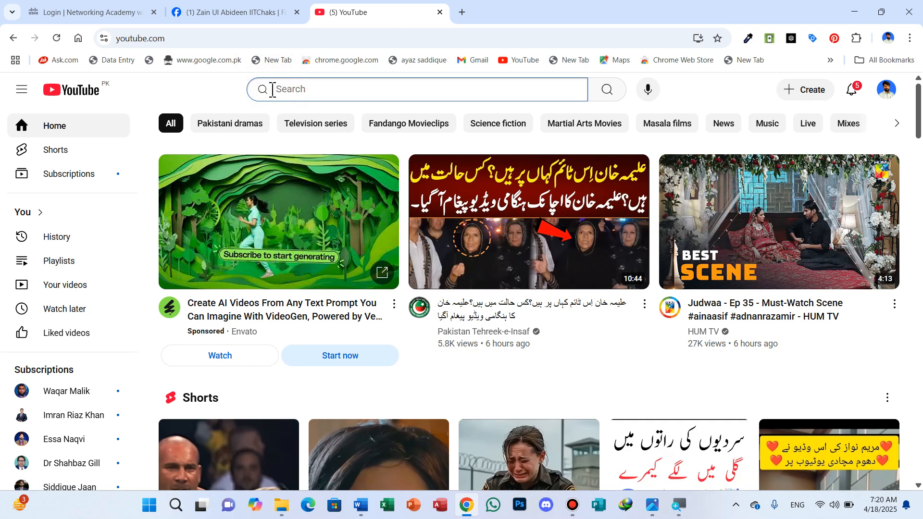
type("Z")
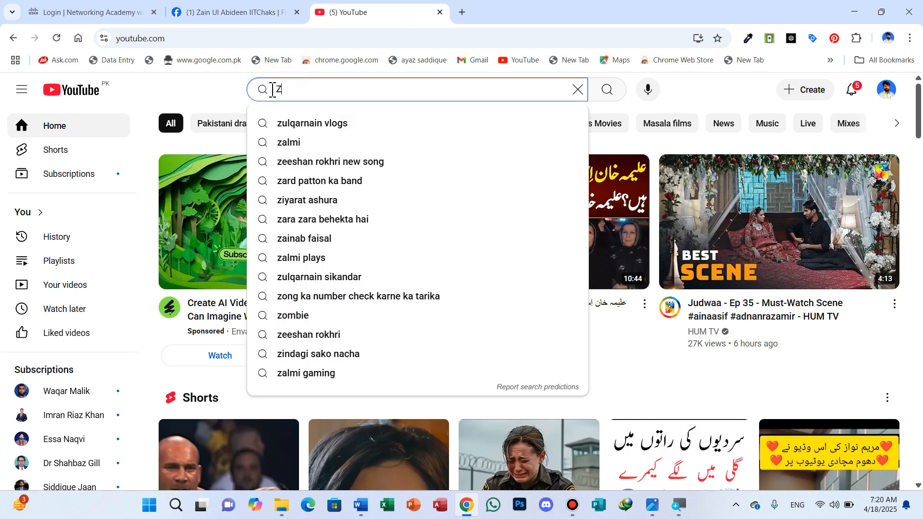
key("BackSpace")
type("MS ")
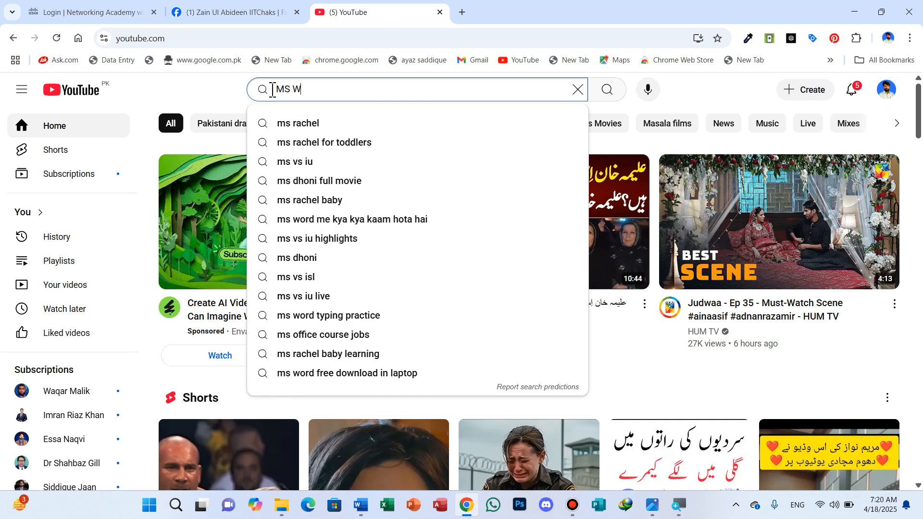
type("Word by ")
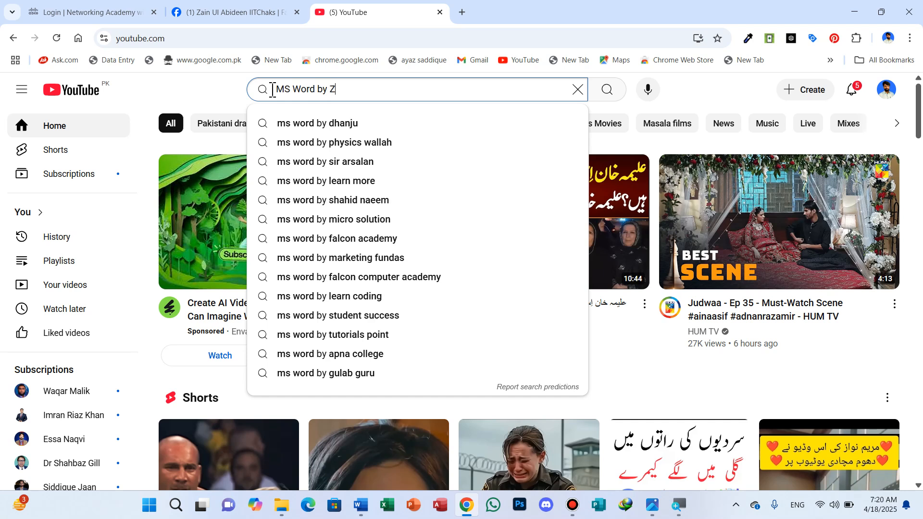
type("Z")
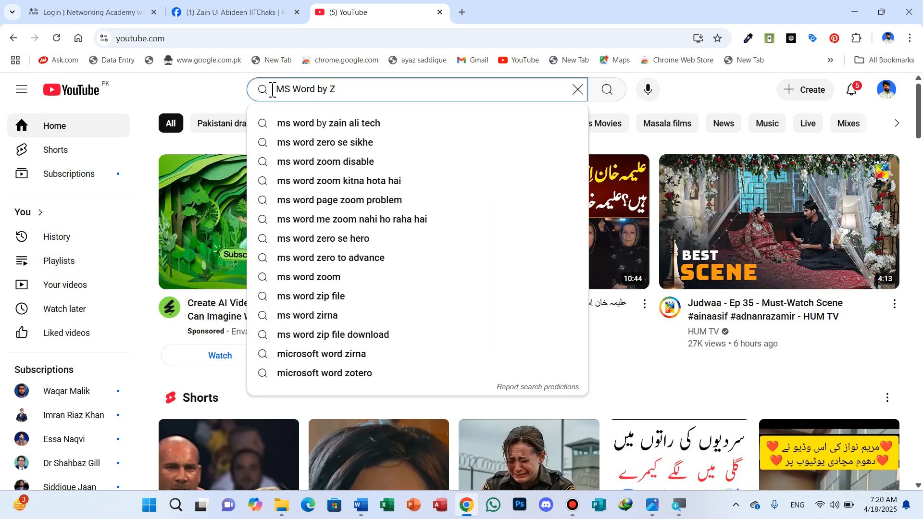
type("UAIIT ")
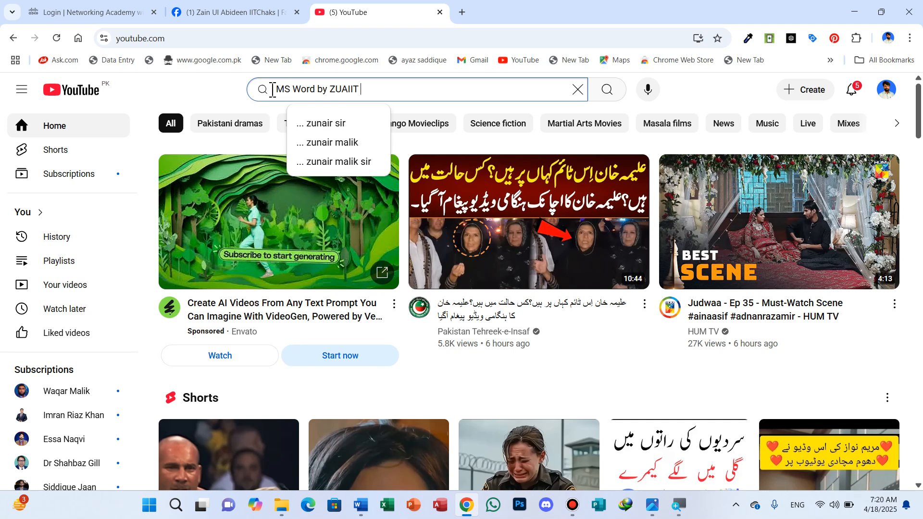
type("Ch")
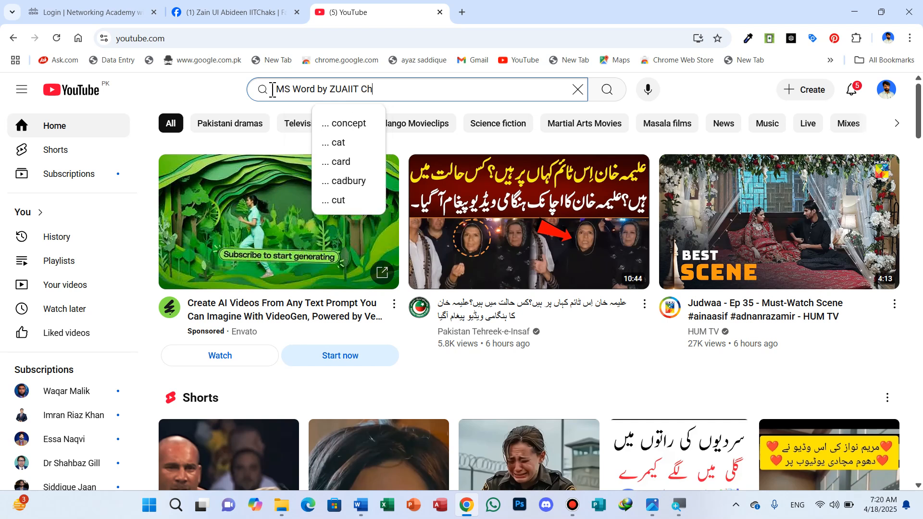
type("akswa")
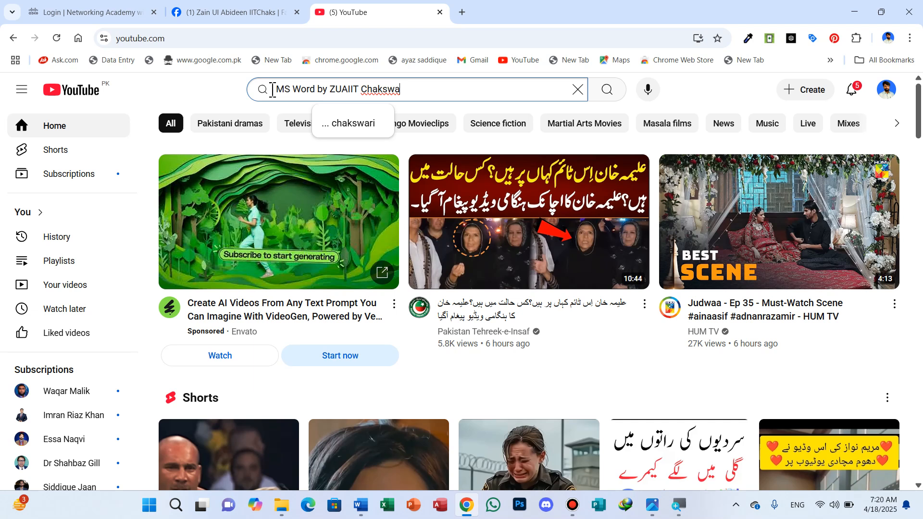
type("ri")
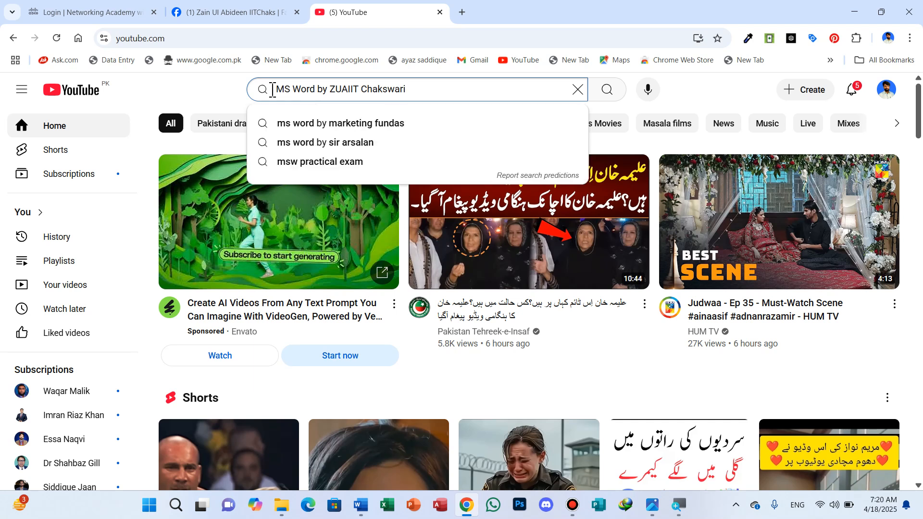
key("Return")
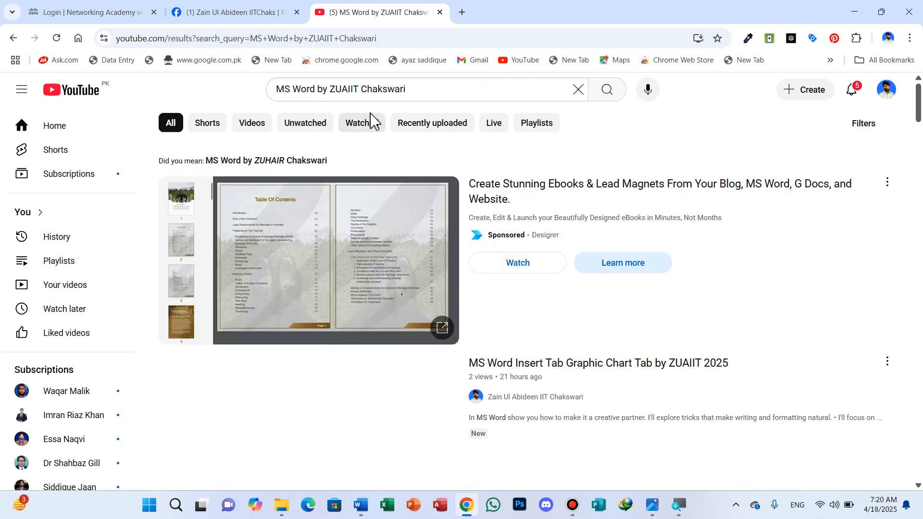
Step: Open the video "MS Word Insert Tab Graphic Chart Tab by ZUAIIT 2025" from the search results and copy its video URL
scroll(446, 396, "down", 2)
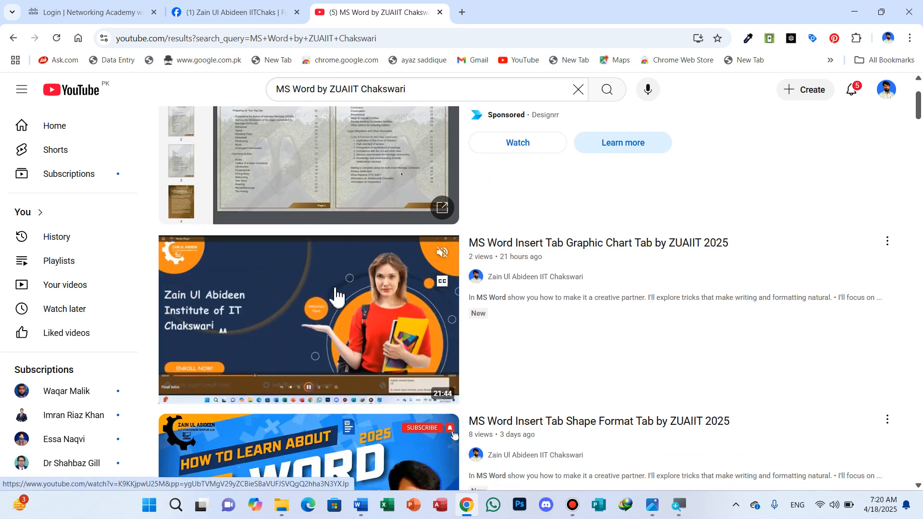
right_click(319, 288)
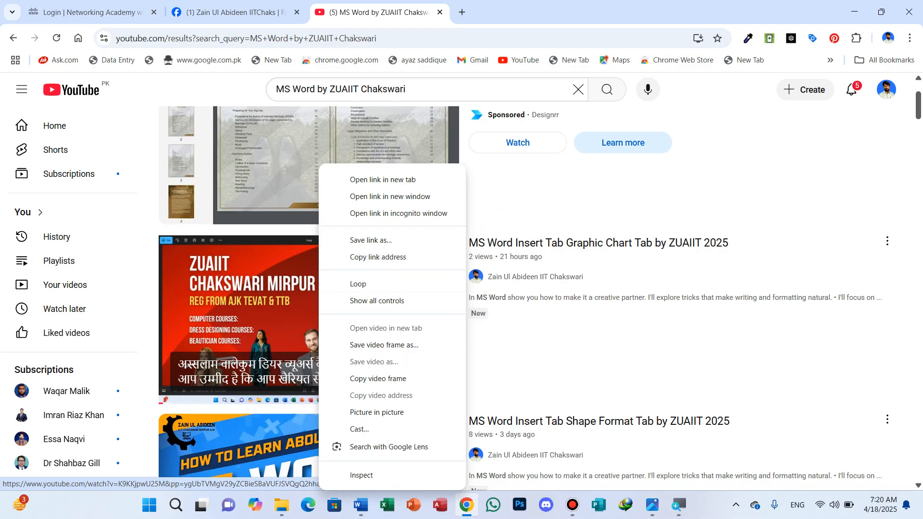
left_click(258, 306)
left_click(258, 305)
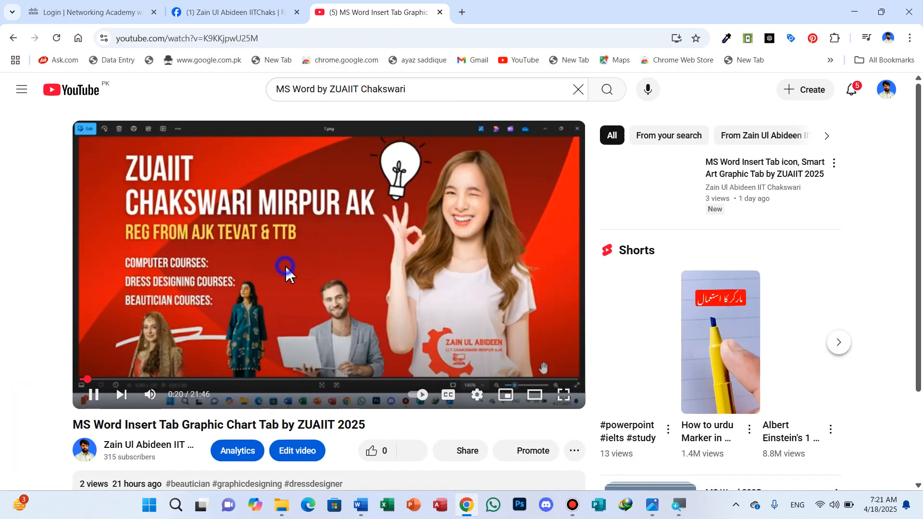
right_click(285, 267)
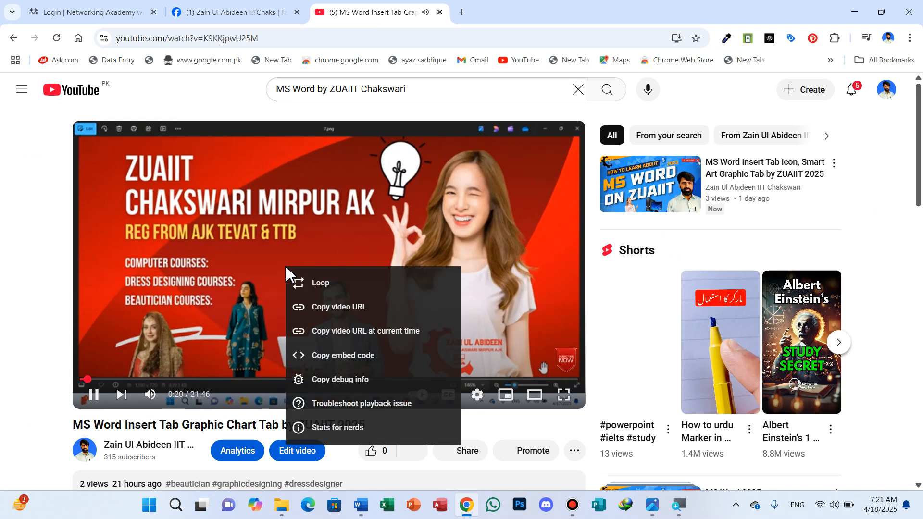
left_click(330, 310)
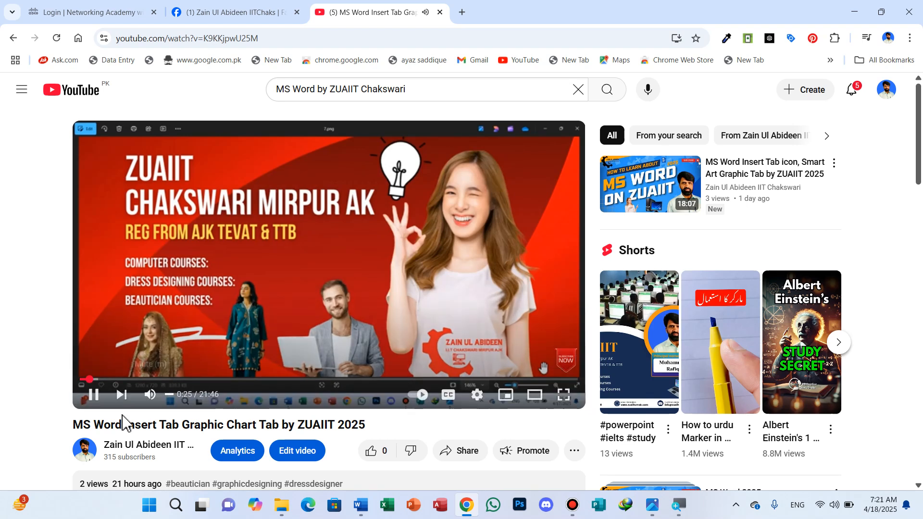
left_click(857, 13)
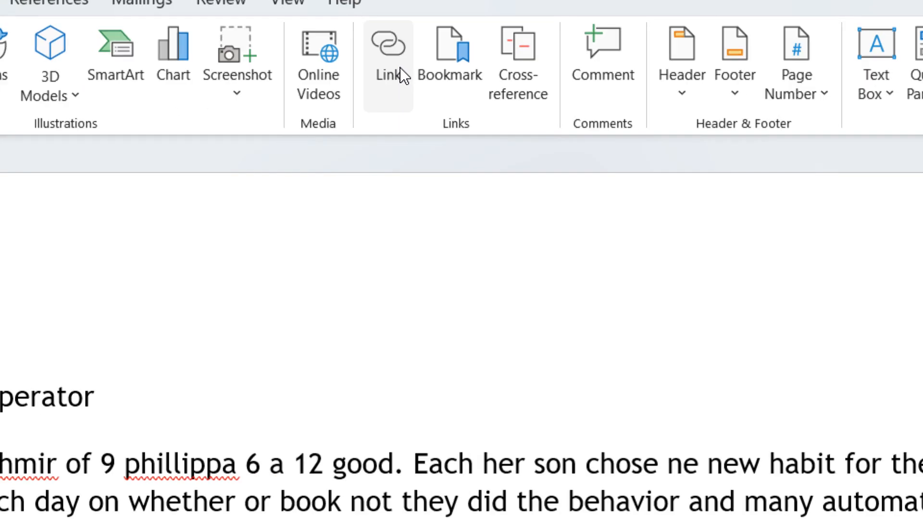
left_click(403, 77)
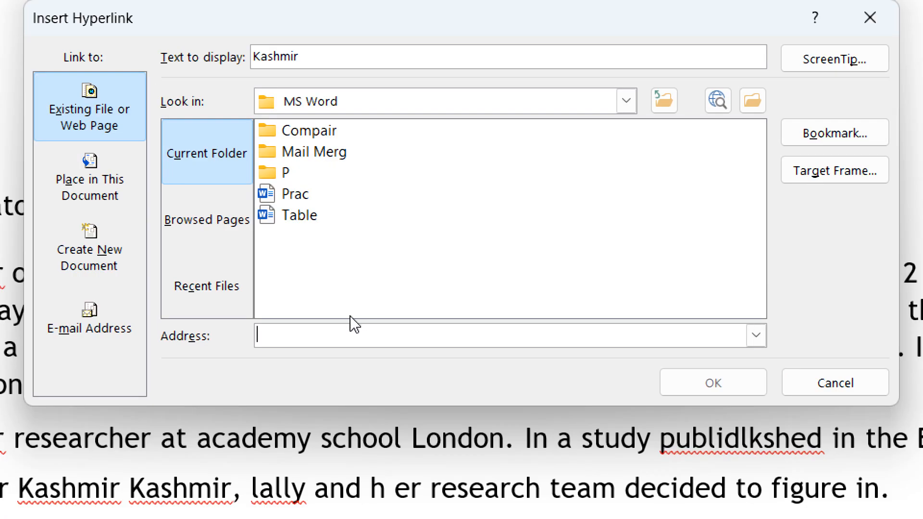
left_click(374, 301)
right_click(373, 302)
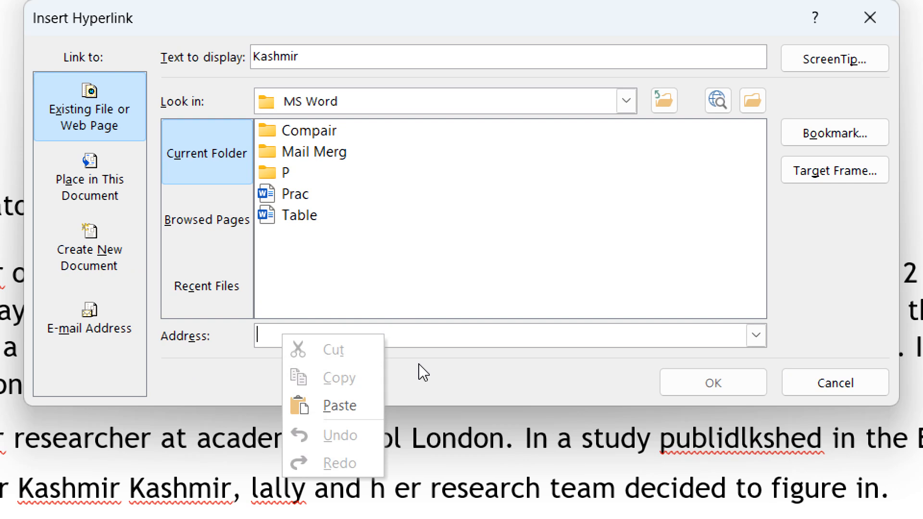
left_click(339, 405)
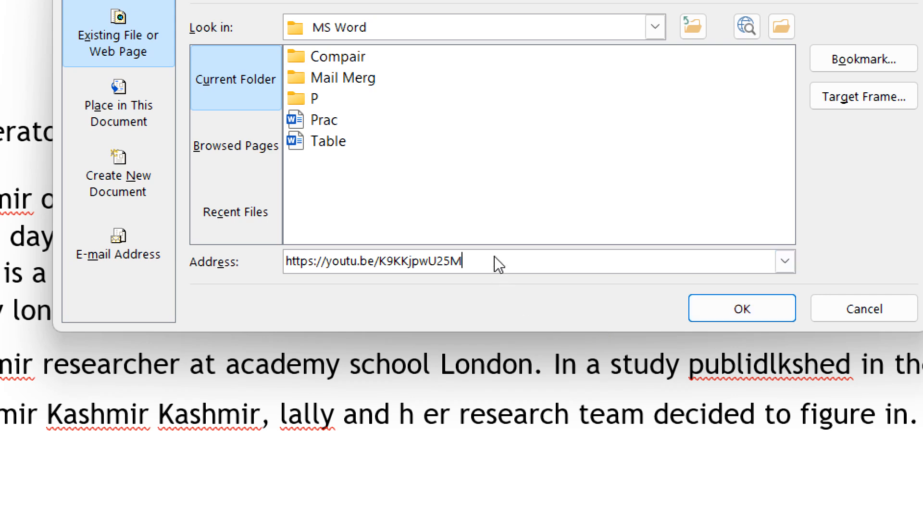
left_click(589, 329)
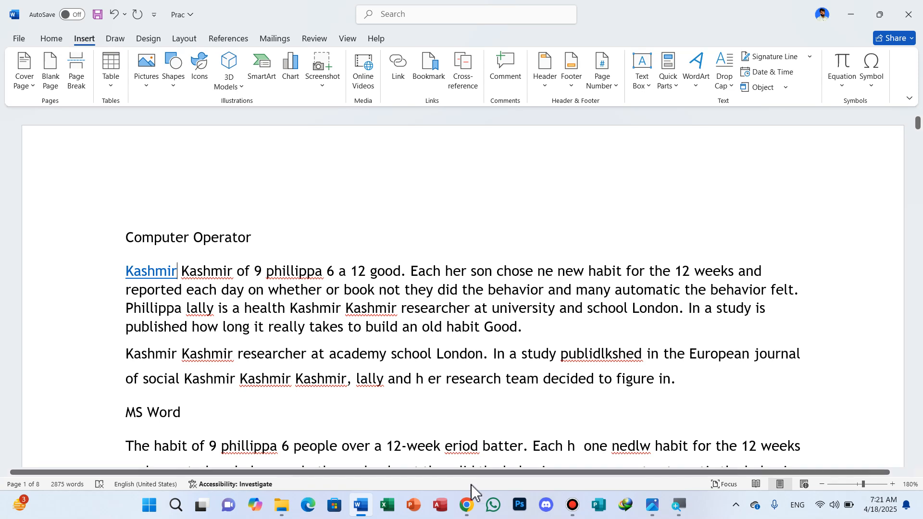
Step: Switch to Chrome, close the YouTube video tab, and close the browser window
left_click(467, 505)
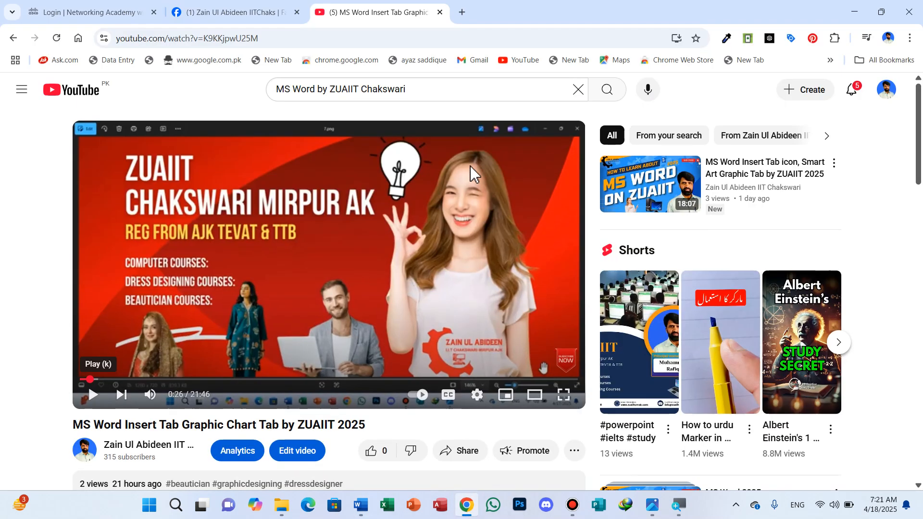
left_click(440, 12)
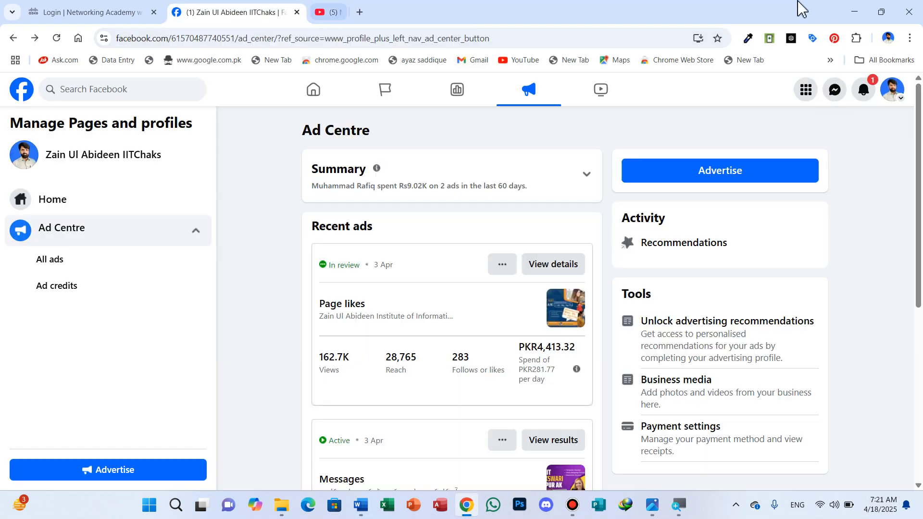
left_click(897, 7)
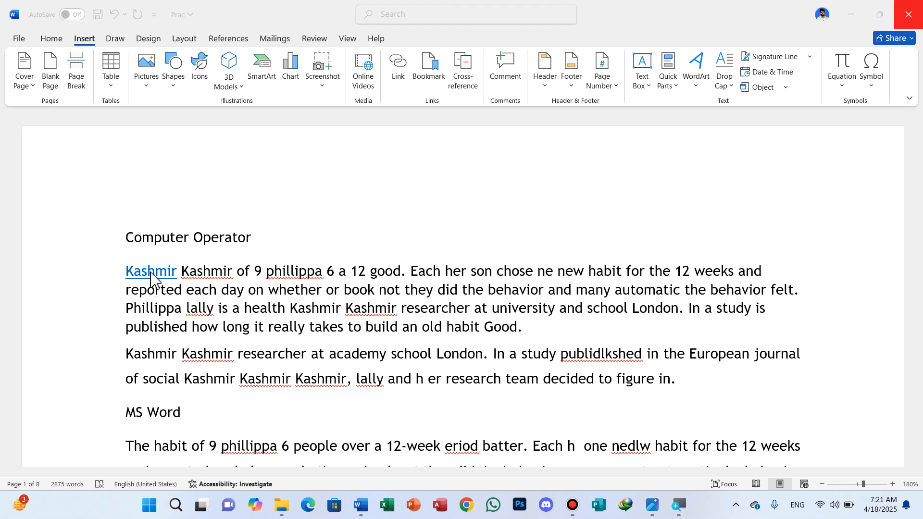
Step: Follow the "Kashmir" hyperlink to its YouTube video, view it in Edge, and close the video tab and the browser window
left_click(277, 271)
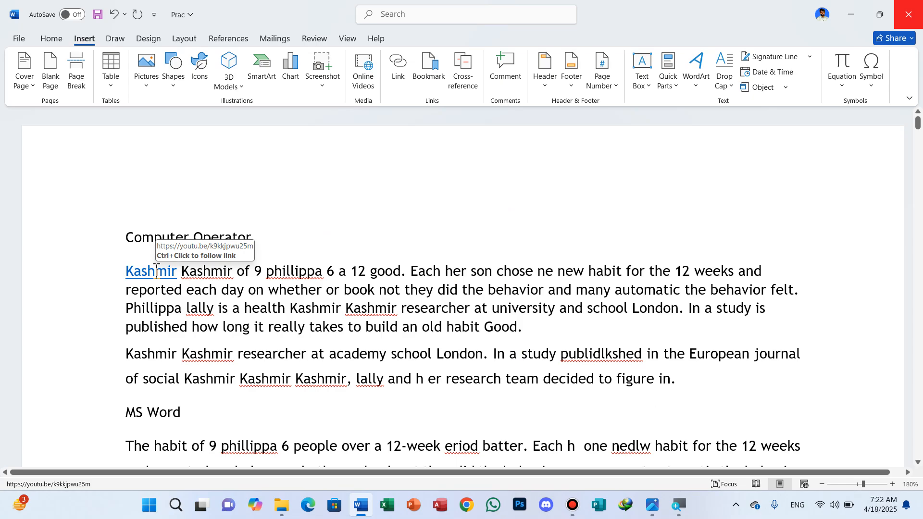
left_click(152, 279, "ctrl")
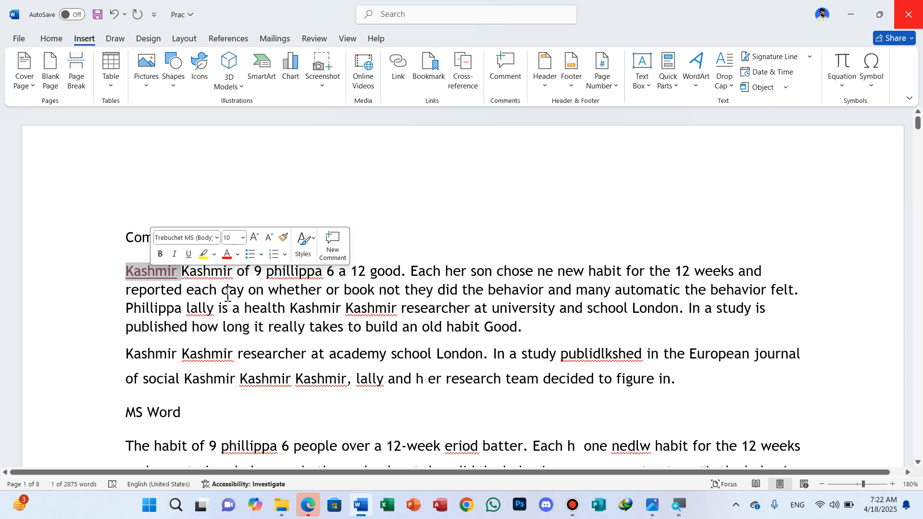
mouse_move(313, 510)
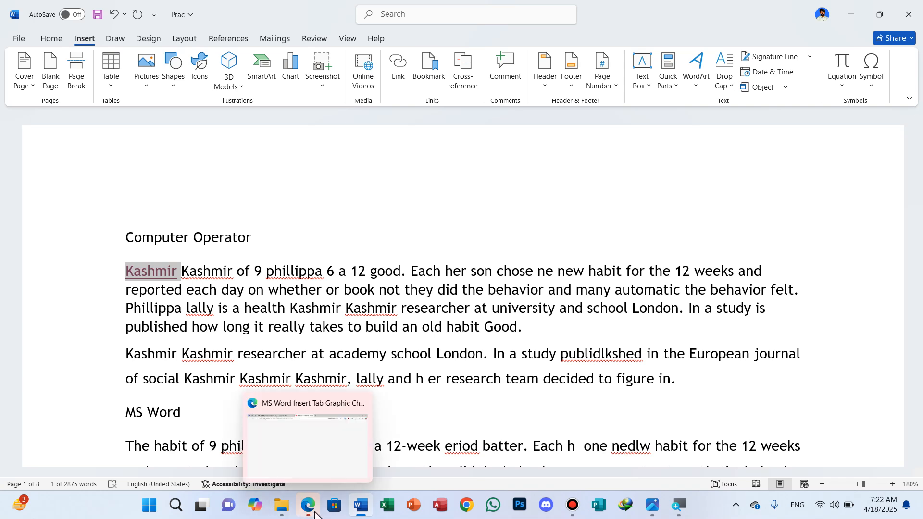
left_click(315, 464)
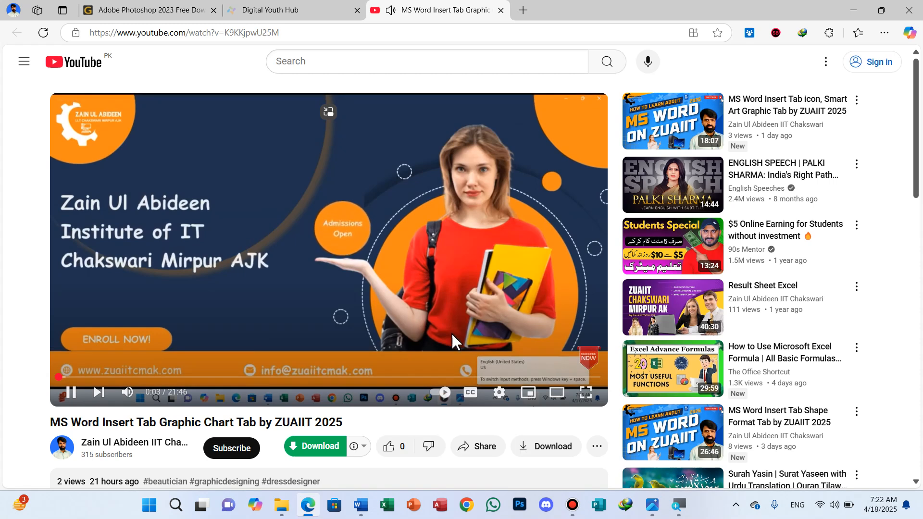
left_click(499, 11)
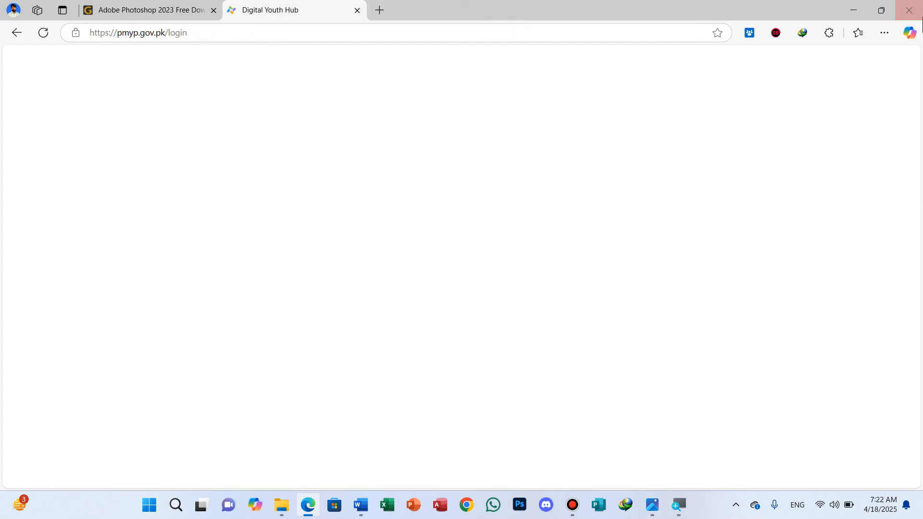
left_click(913, 15)
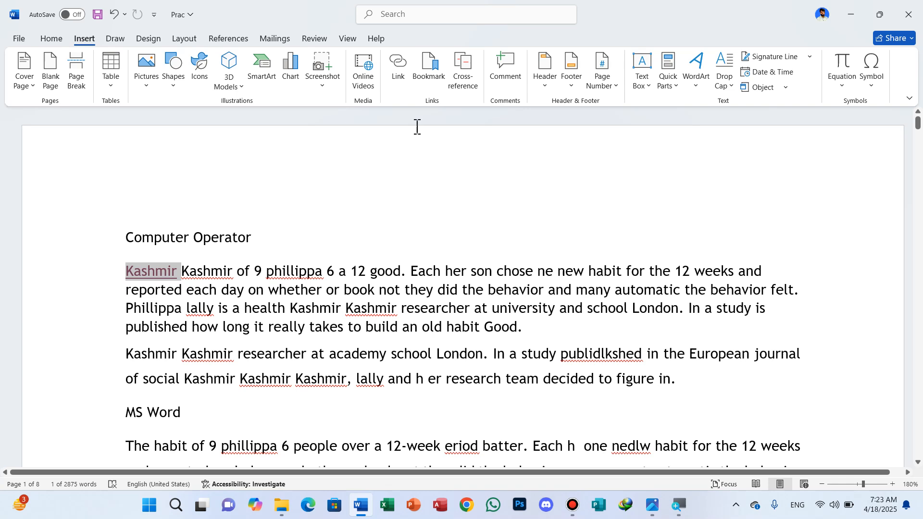
Step: Remove the YouTube hyperlink from the first word "Kashmir" under the Computer Operator heading
left_click(402, 69)
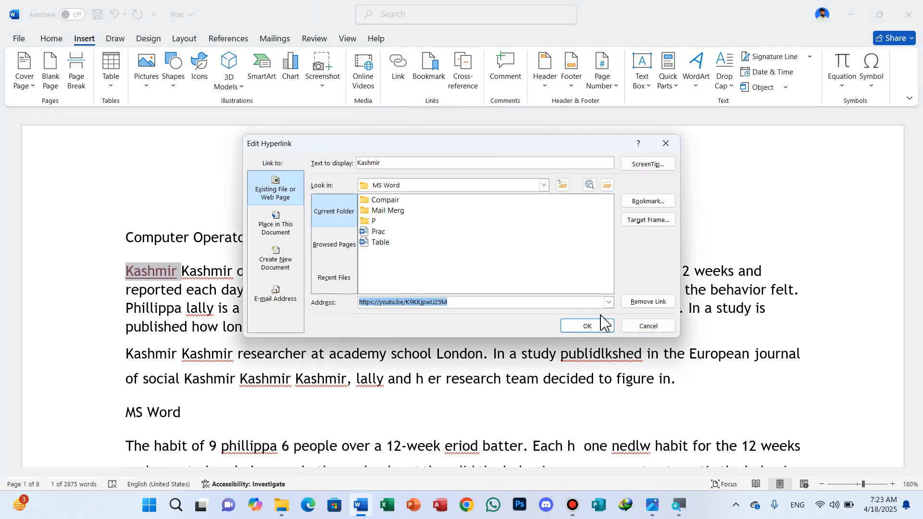
left_click(657, 327)
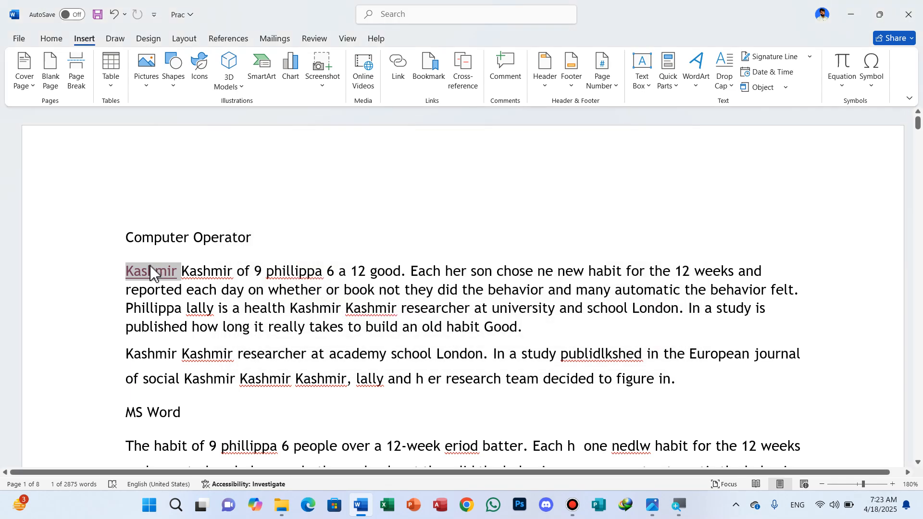
left_click(397, 65)
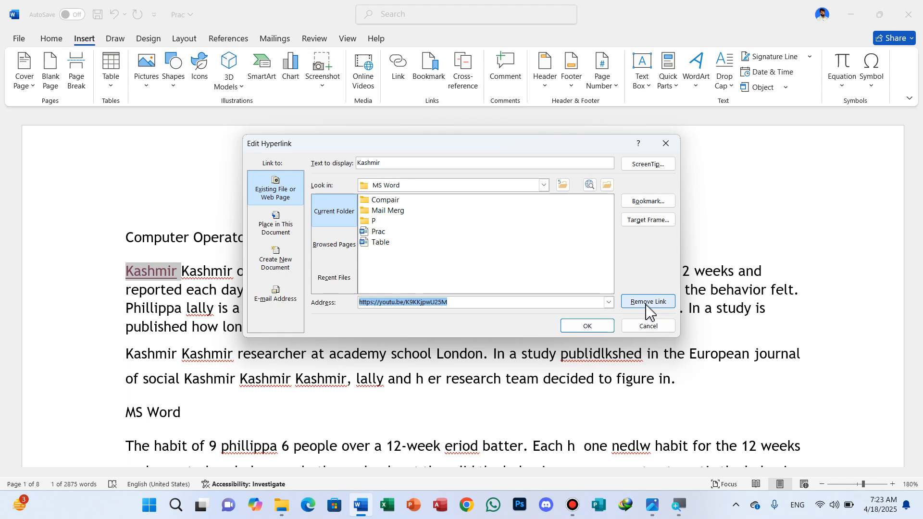
left_click(650, 307)
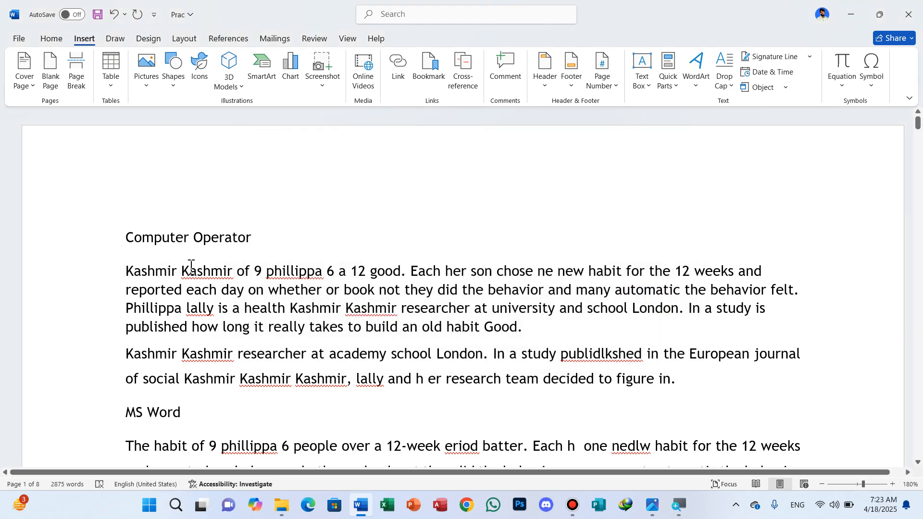
Step: Hyperlink the first word "Kashmir" to the folder E:\Banners in Urdu, then follow the link to test it and close the folder window
left_click_drag(126, 272, 179, 267)
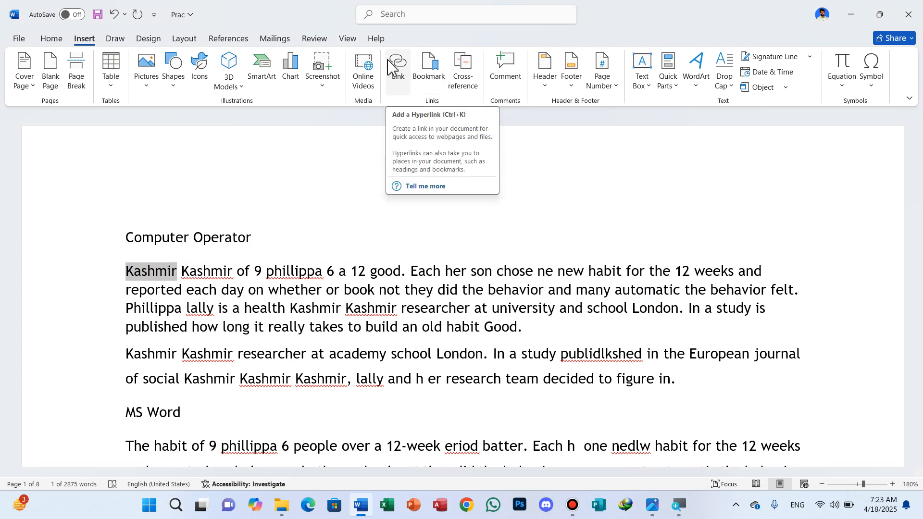
left_click(399, 77)
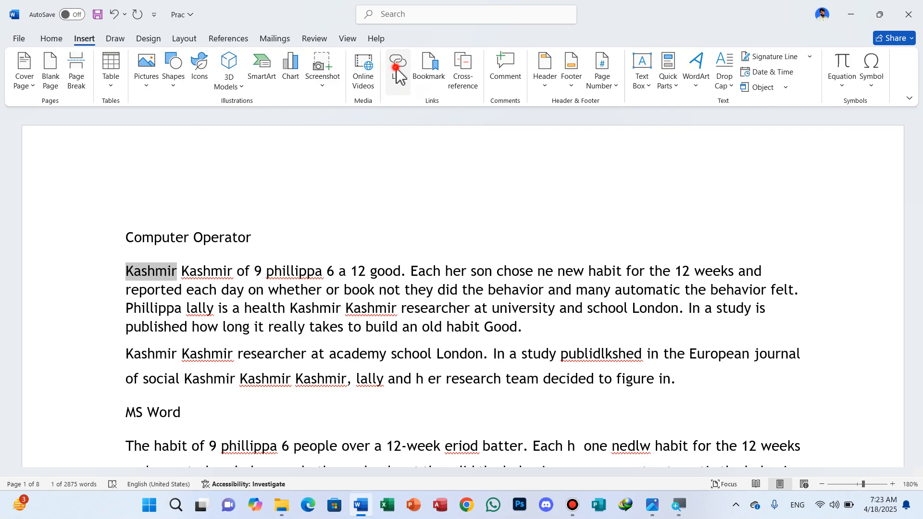
left_click(399, 77)
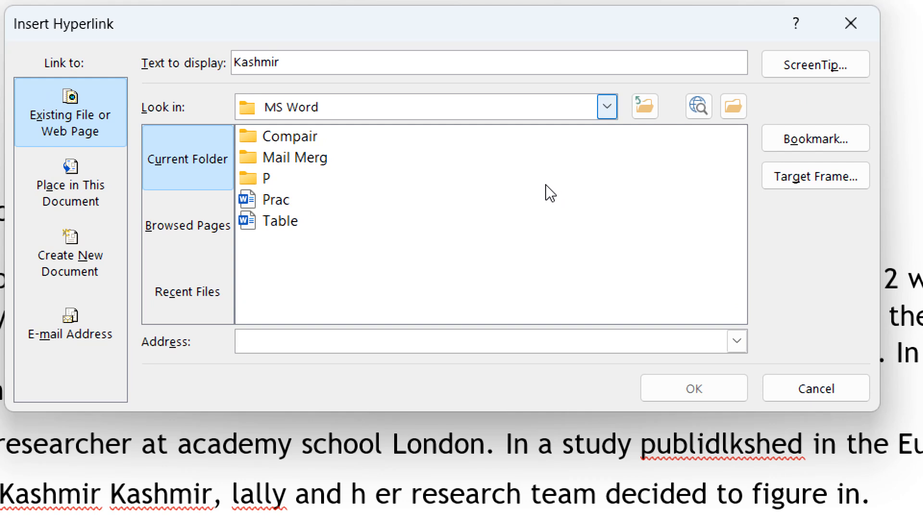
left_click(545, 185)
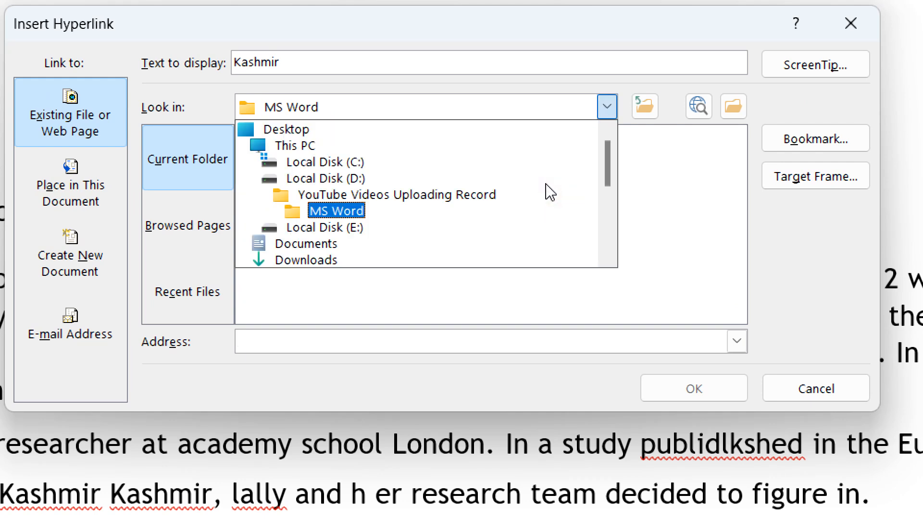
left_click(414, 231)
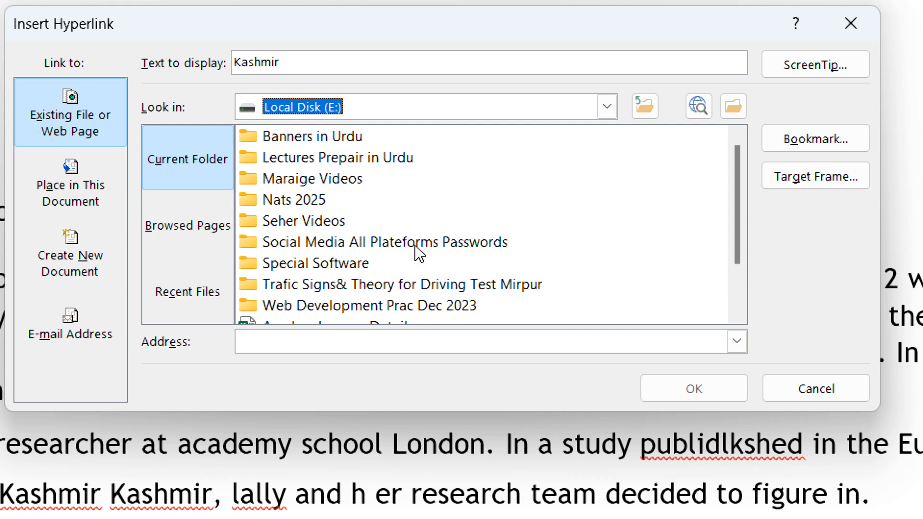
left_click(410, 210)
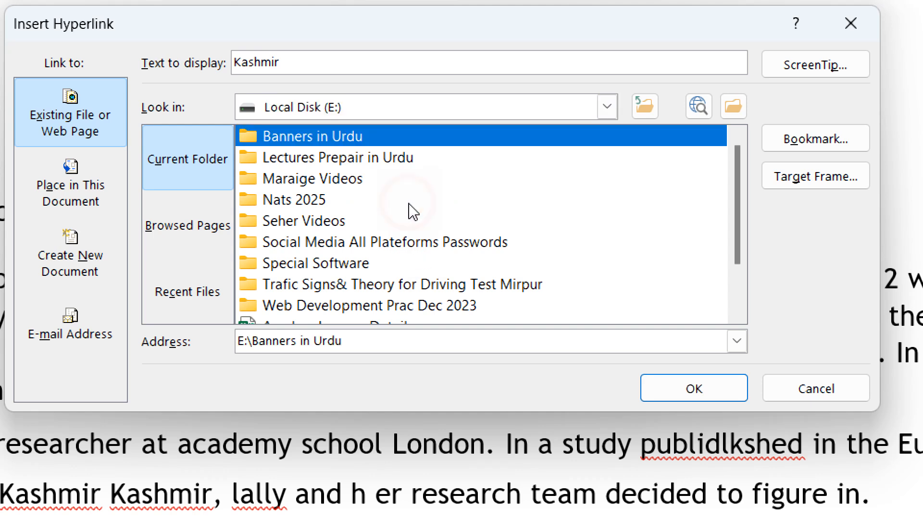
left_click(583, 328)
key("Escape")
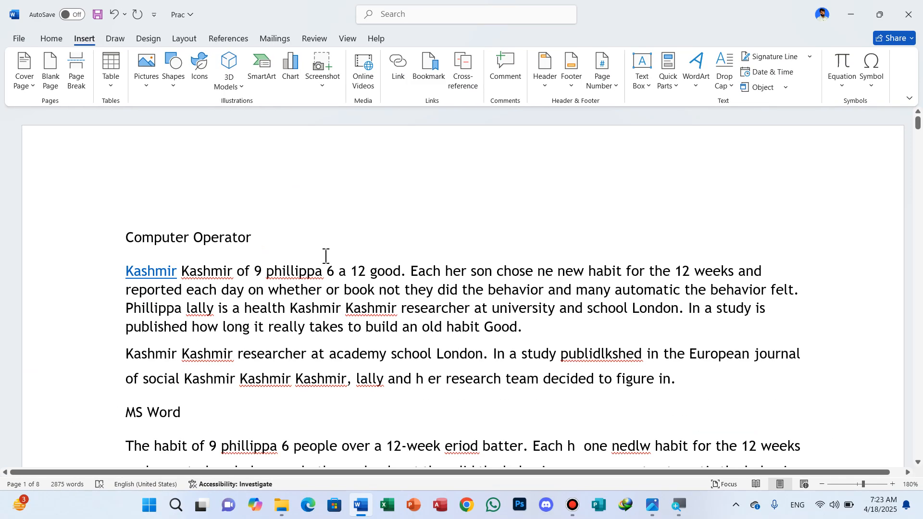
left_click(155, 274)
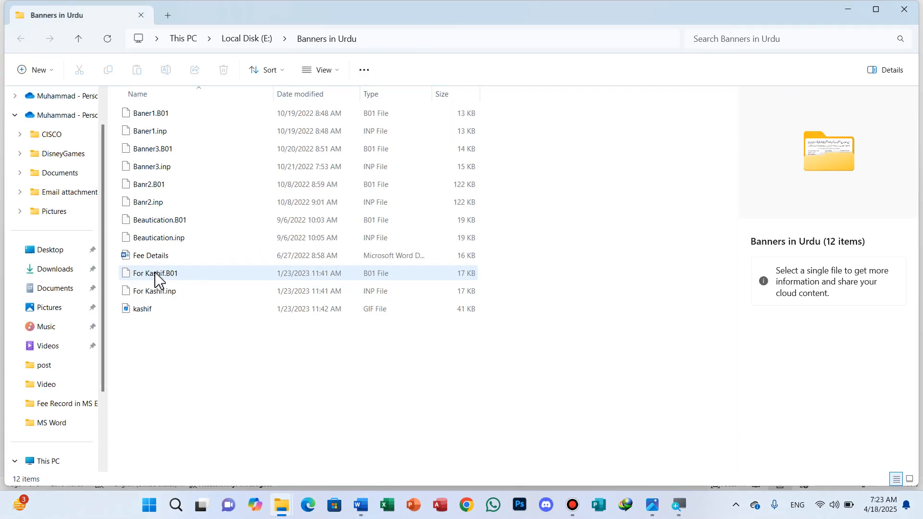
left_click(908, 15)
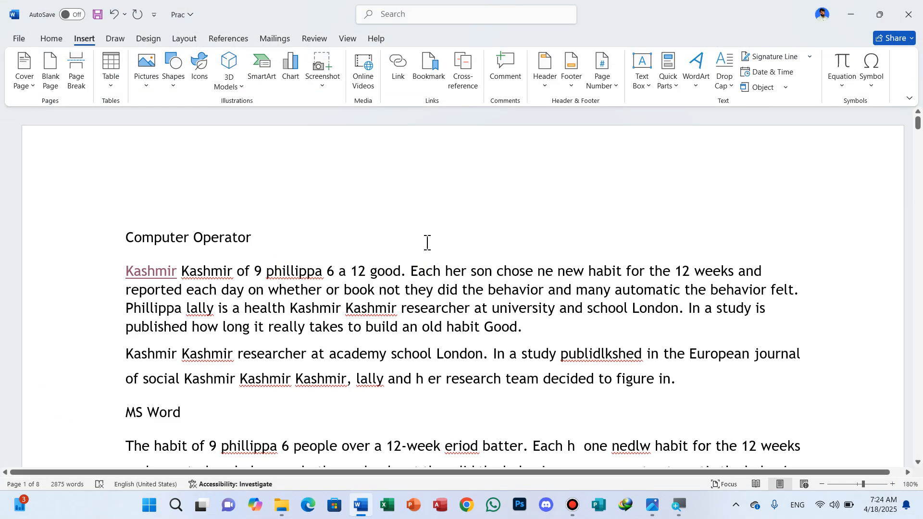
Step: Hyperlink the word "good" in the first paragraph to Table.docx in the MS Word folder, and test the link by opening and closing that document
left_click_drag(370, 267, 403, 279)
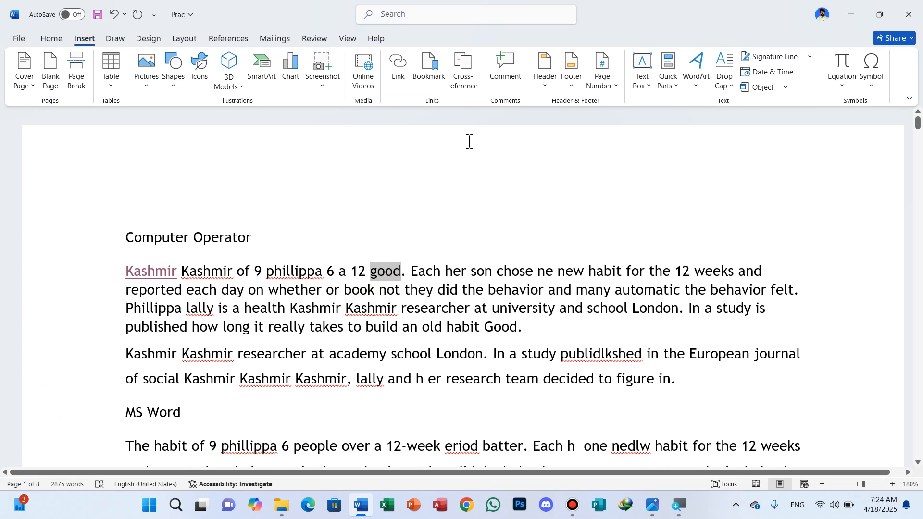
left_click(397, 67)
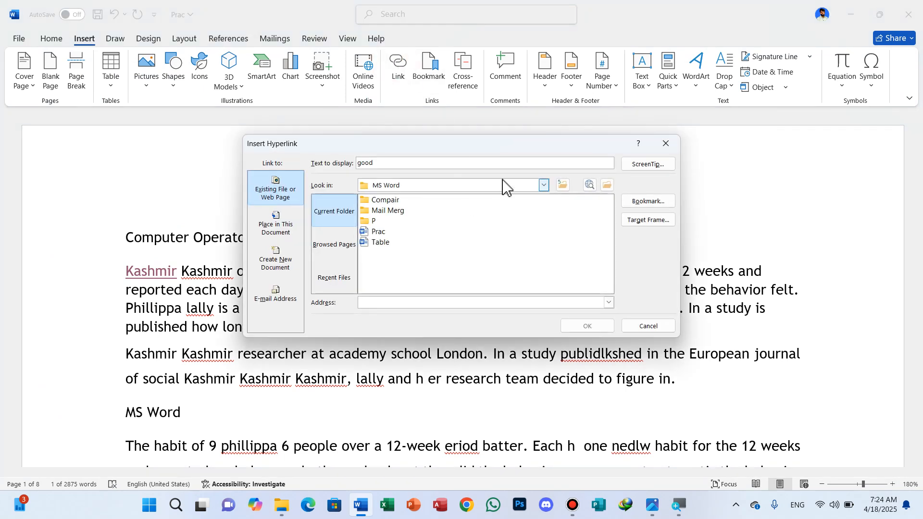
left_click(380, 242)
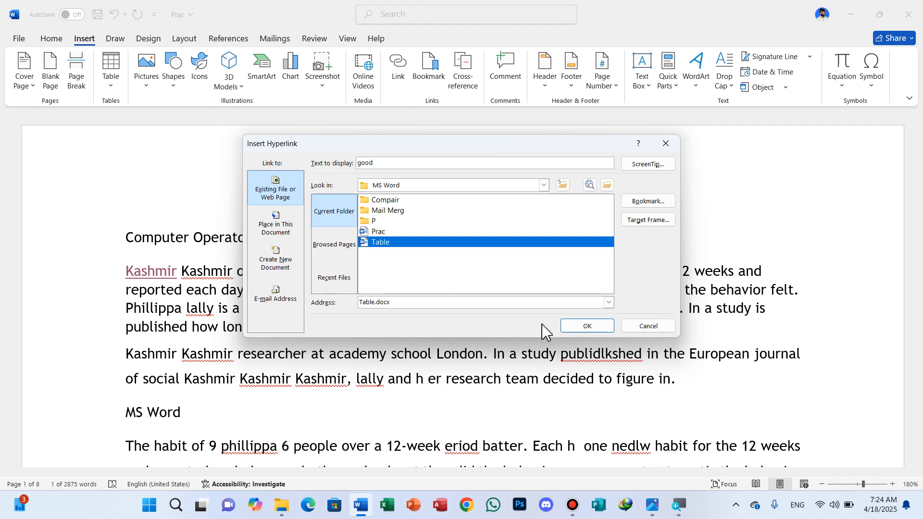
left_click(588, 326)
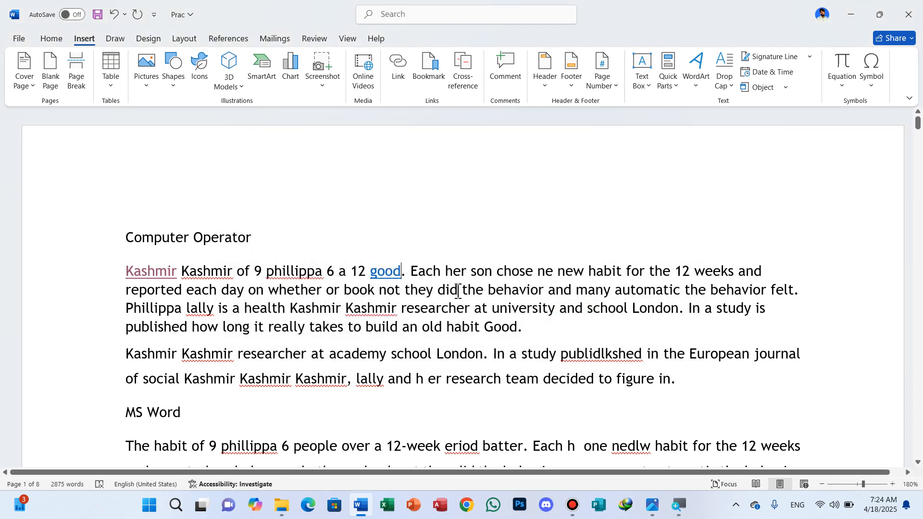
left_click(385, 272, "ctrl")
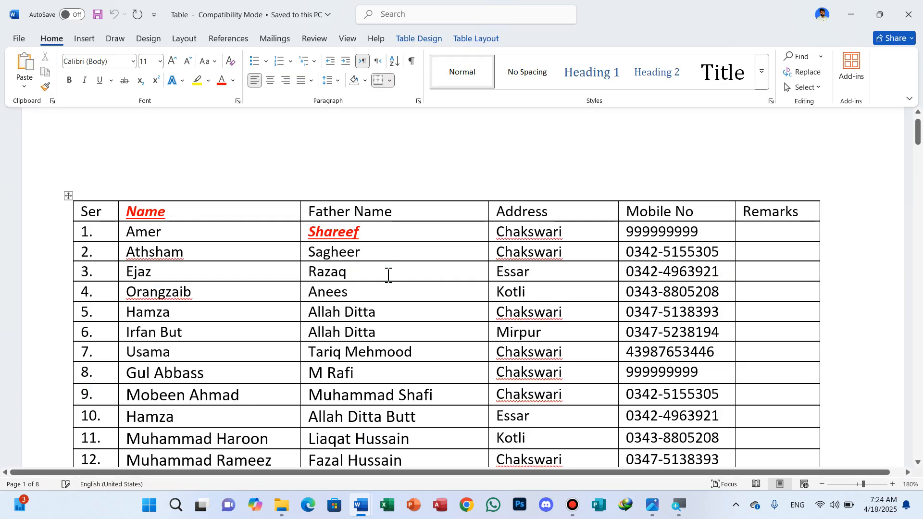
left_click(909, 9)
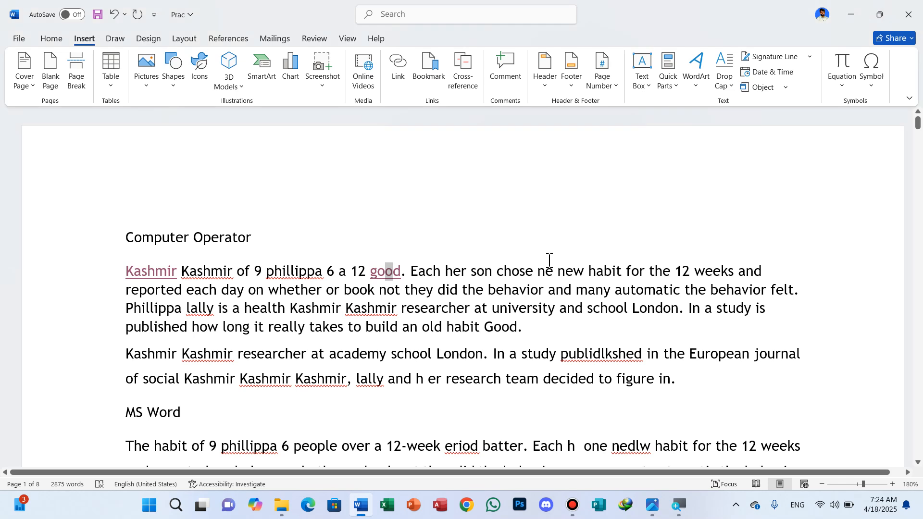
Step: Hyperlink the word "new" in the first line to Faisal Masjid1.jpg in the Pictures folder, and test the link by opening and closing the image
left_click_drag(557, 272, 583, 271)
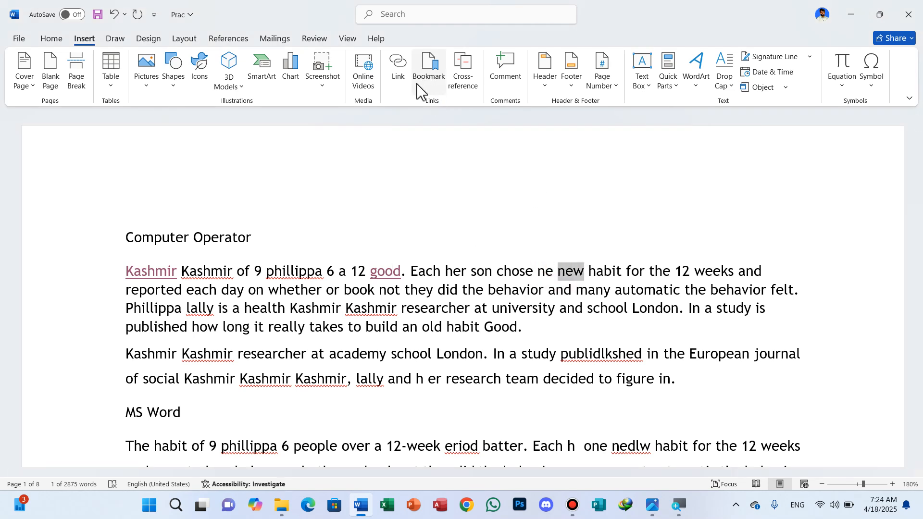
left_click(396, 68)
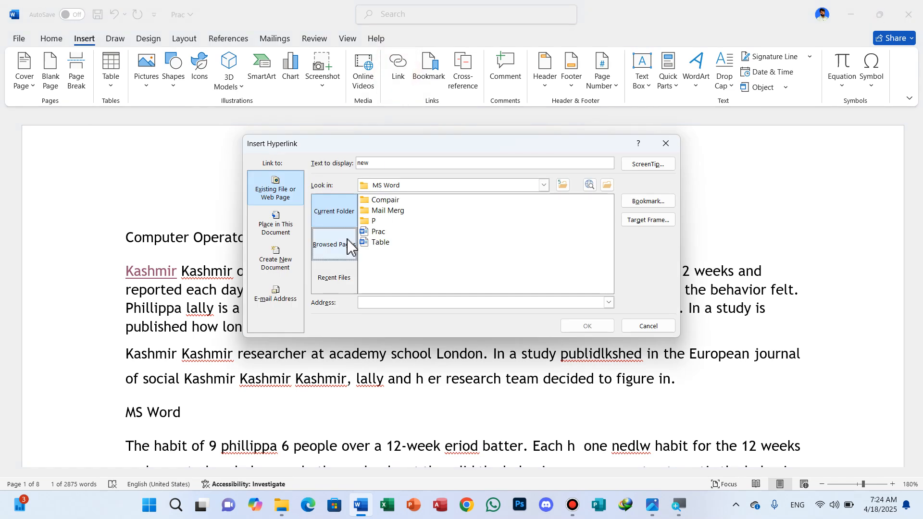
left_click(543, 185)
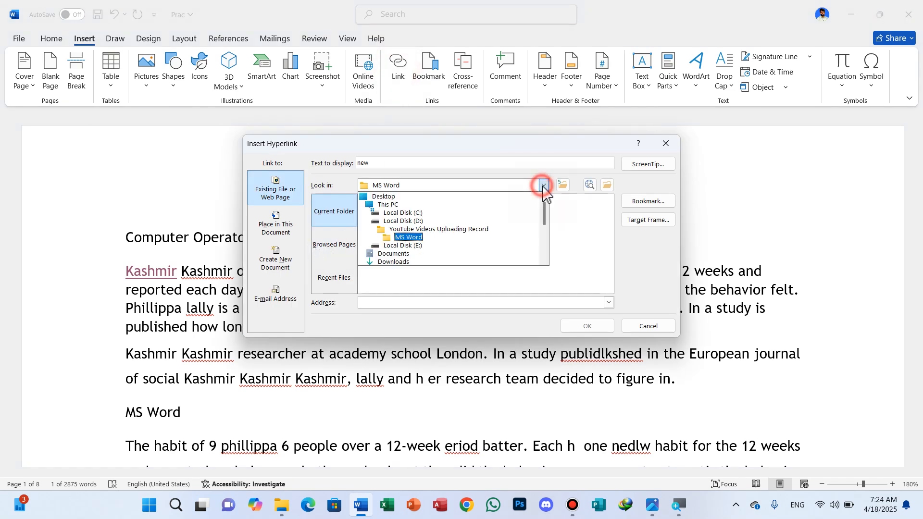
scroll(437, 231, "down", 4)
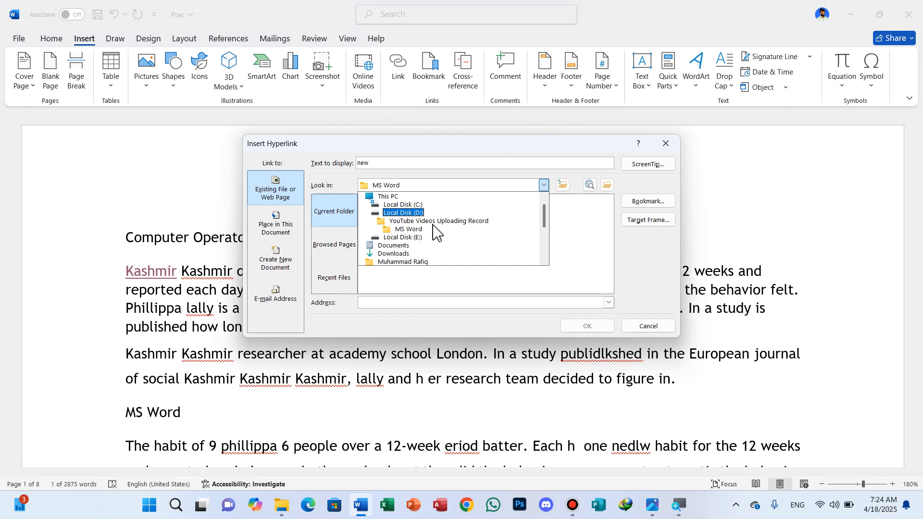
scroll(435, 232, "down", 3)
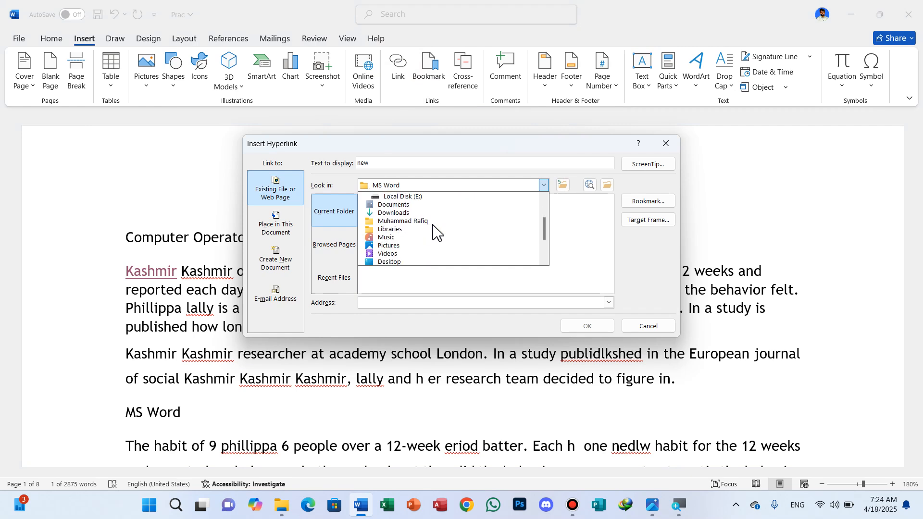
left_click(393, 232)
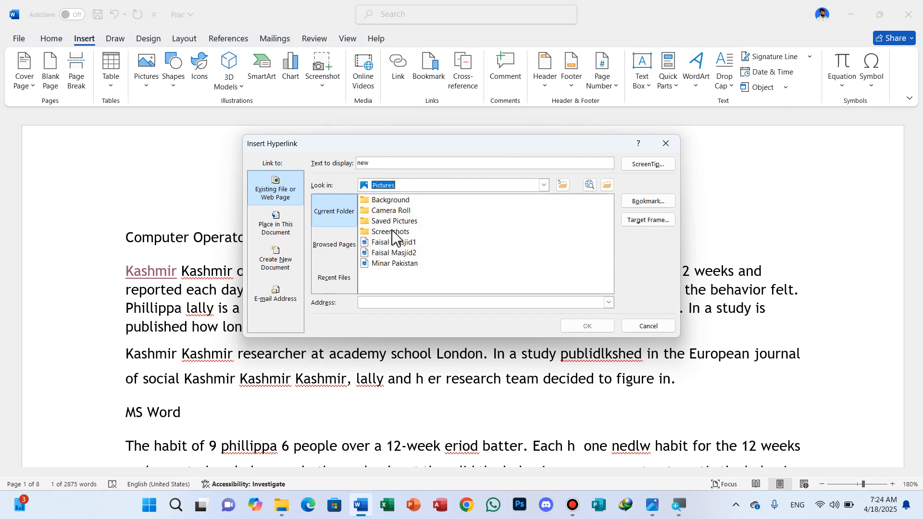
left_click(402, 245)
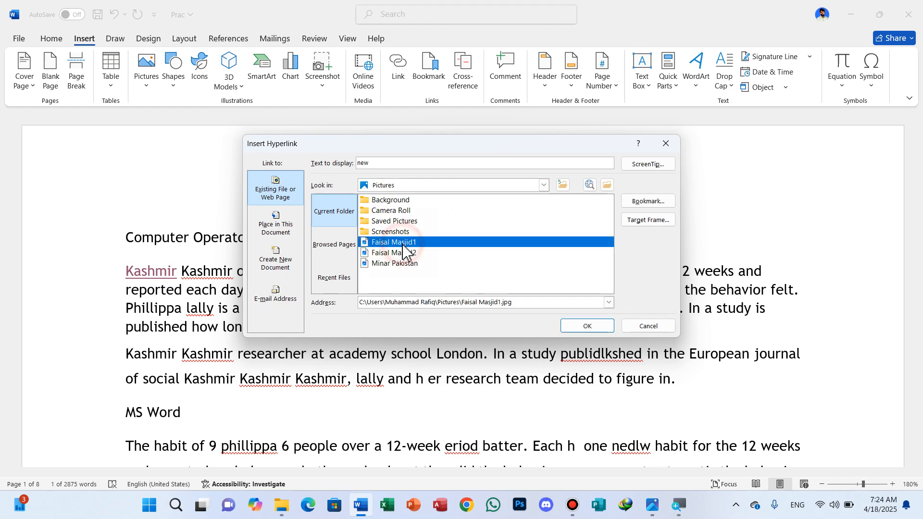
left_click(573, 325)
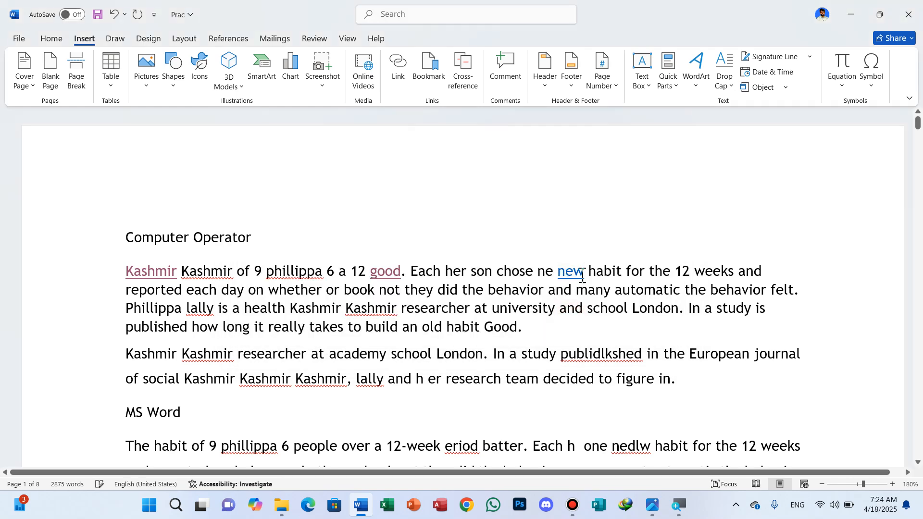
left_click(567, 274, "ctrl")
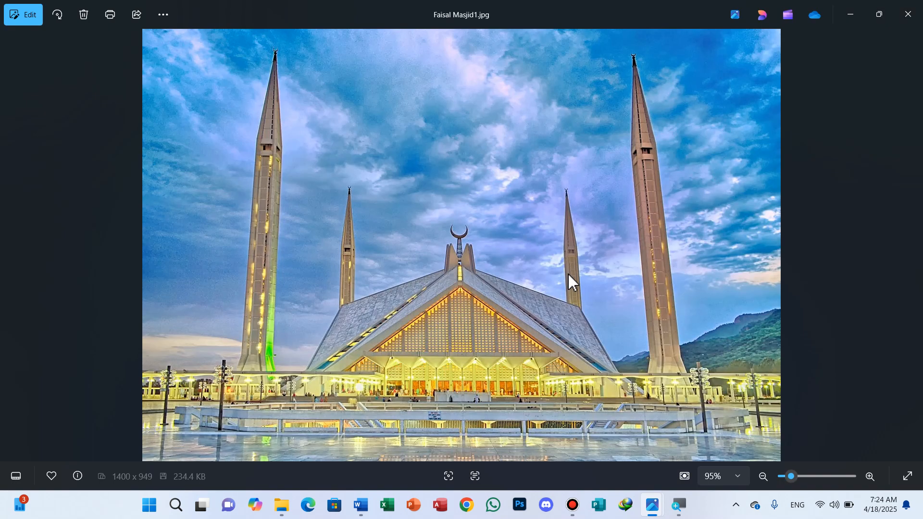
left_click(910, 19)
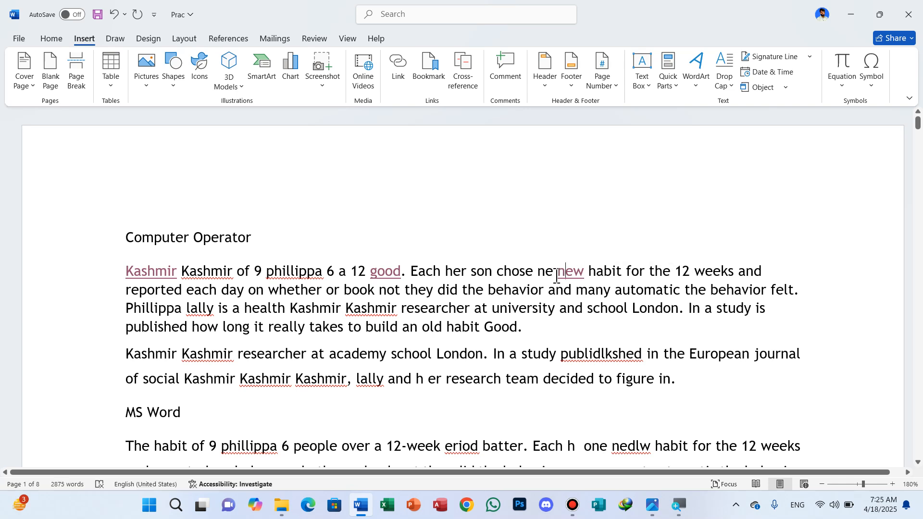
Step: Remove the picture hyperlink from the word "new" in the first line under Computer Operator
left_click_drag(560, 273, 588, 277)
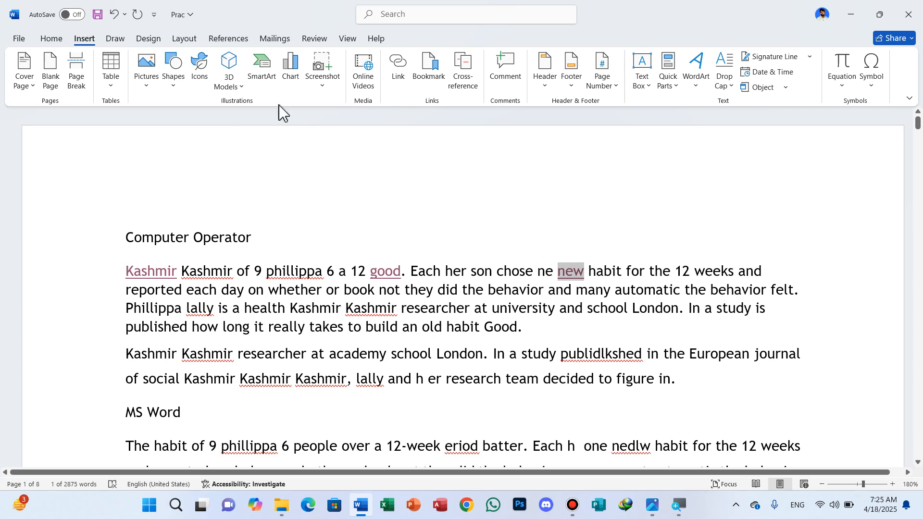
left_click(397, 64)
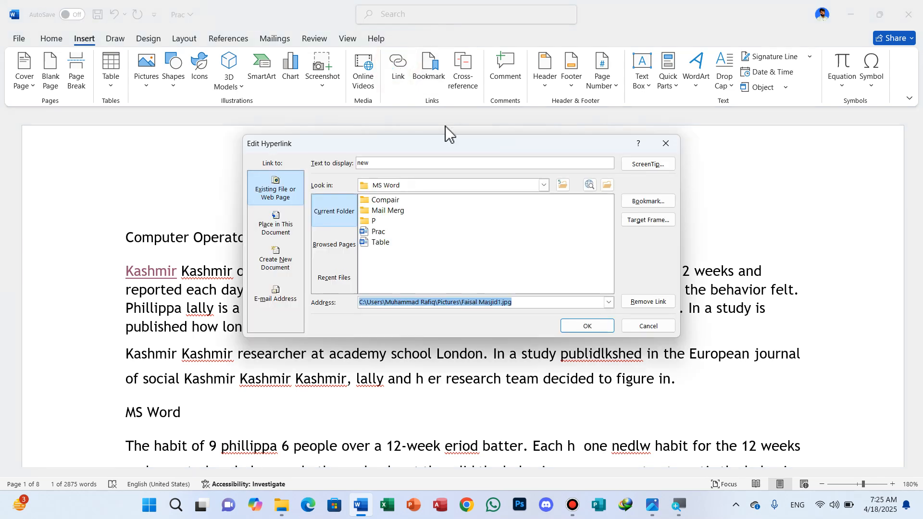
left_click(638, 302)
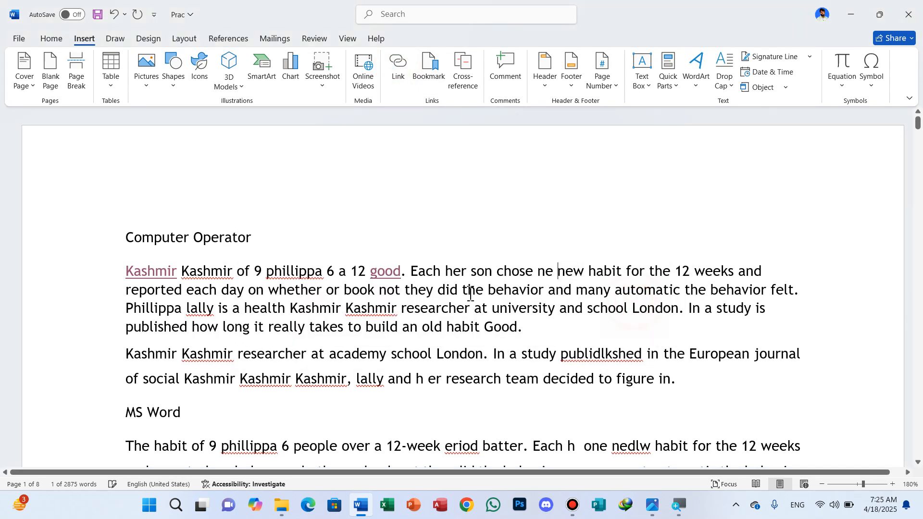
Step: Remove the Table.docx hyperlink from the word "good" in the first line under Computer Operator
left_click(373, 272)
left_click_drag(368, 272, 390, 276)
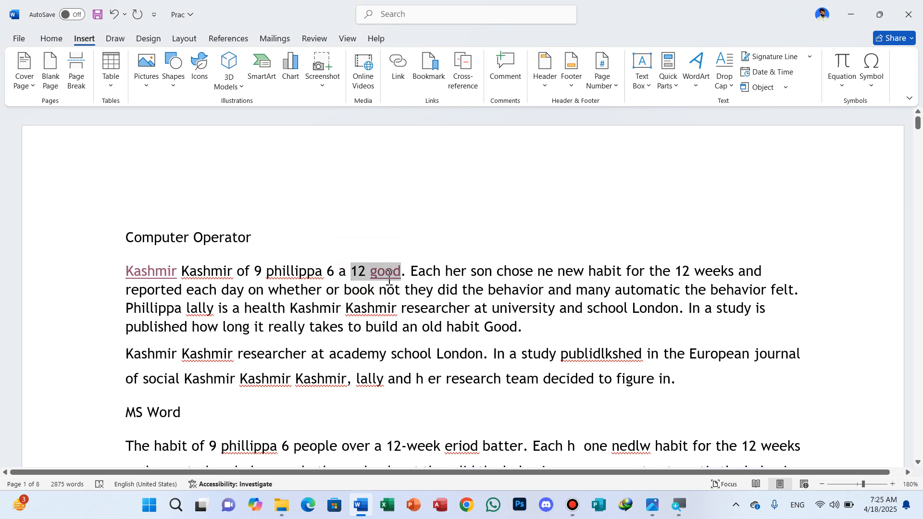
left_click(392, 276)
double_click(374, 270)
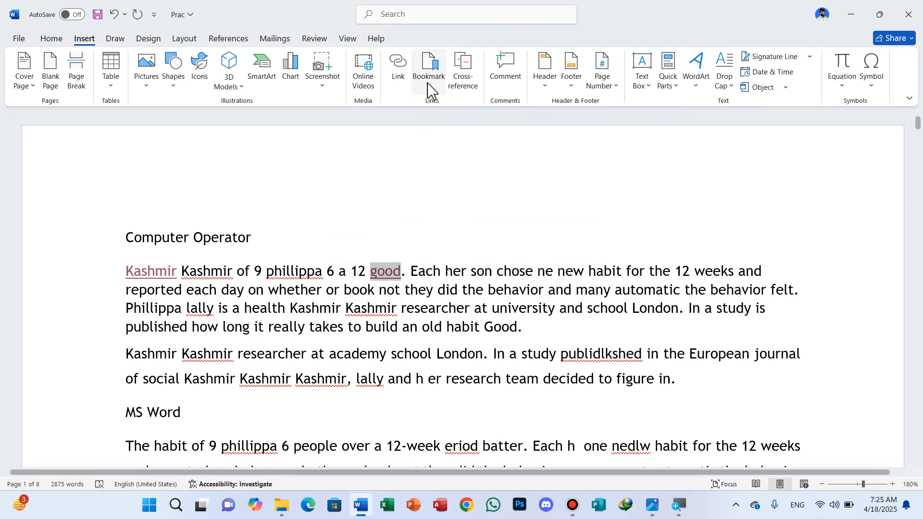
left_click(397, 67)
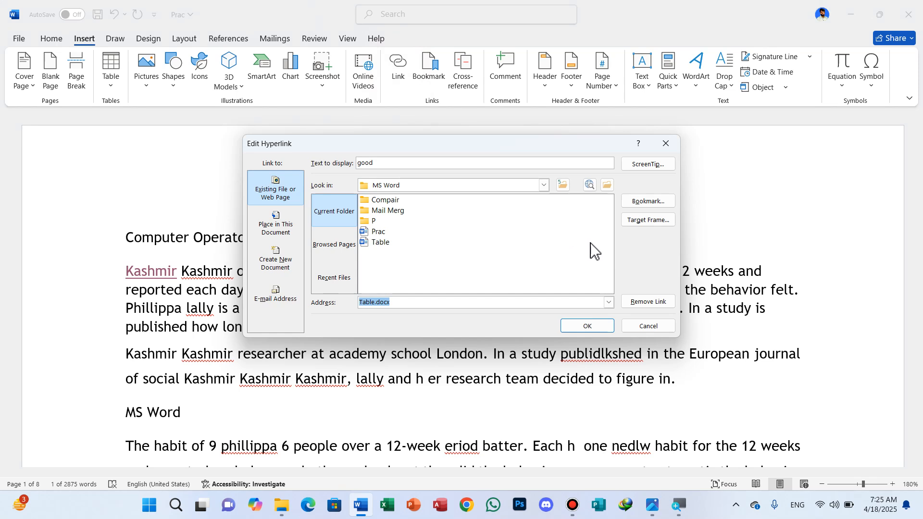
left_click(641, 301)
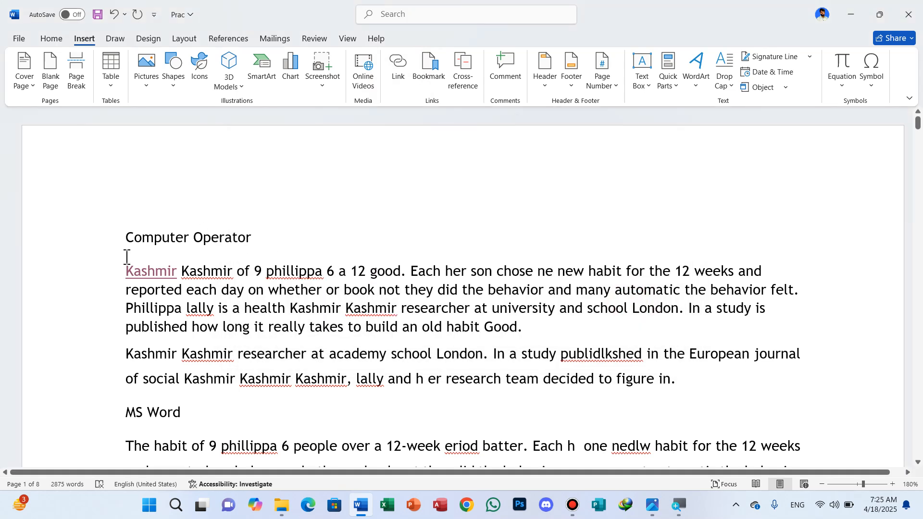
Step: Remove the E:\Banners in Urdu folder hyperlink from the first word "Kashmir" under Computer Operator
left_click_drag(125, 270, 176, 271)
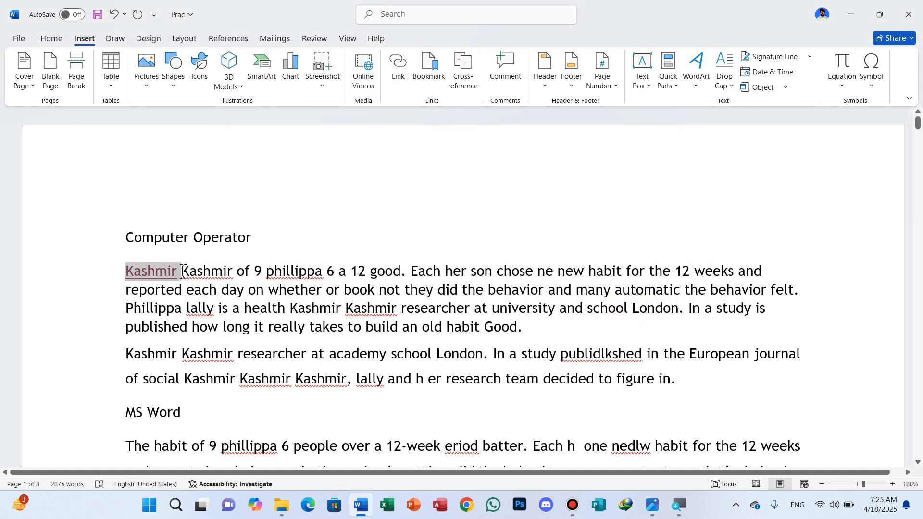
left_click(398, 70)
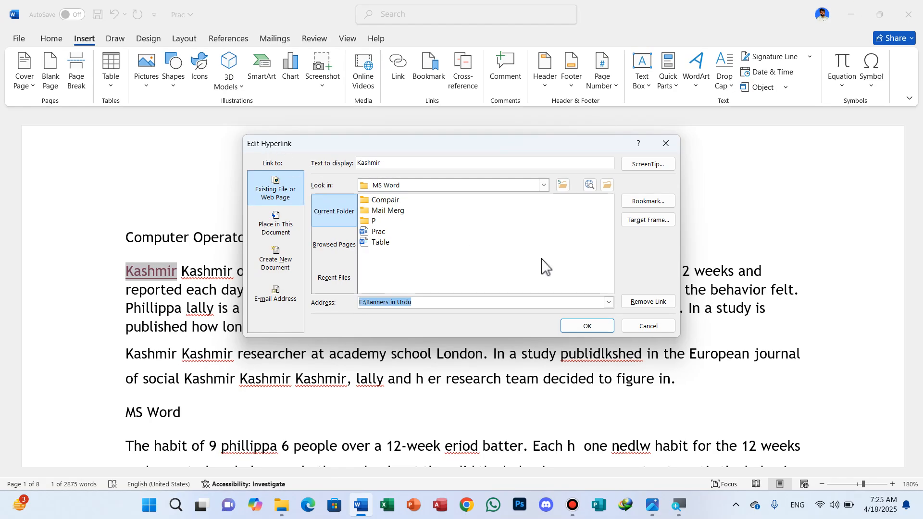
left_click(636, 304)
Step: Review the hyperlink target types and the places in this document that a link can point to, without inserting a link
left_click(302, 248)
left_click(399, 75)
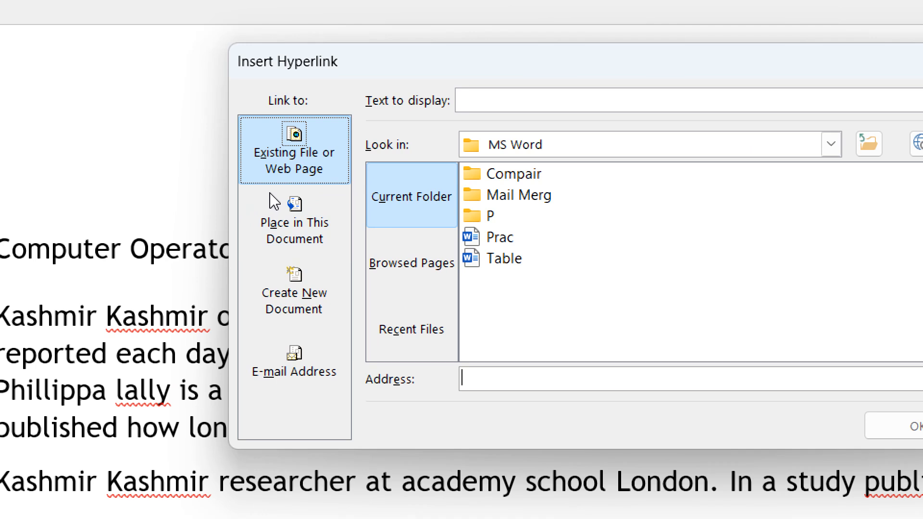
left_click(284, 277)
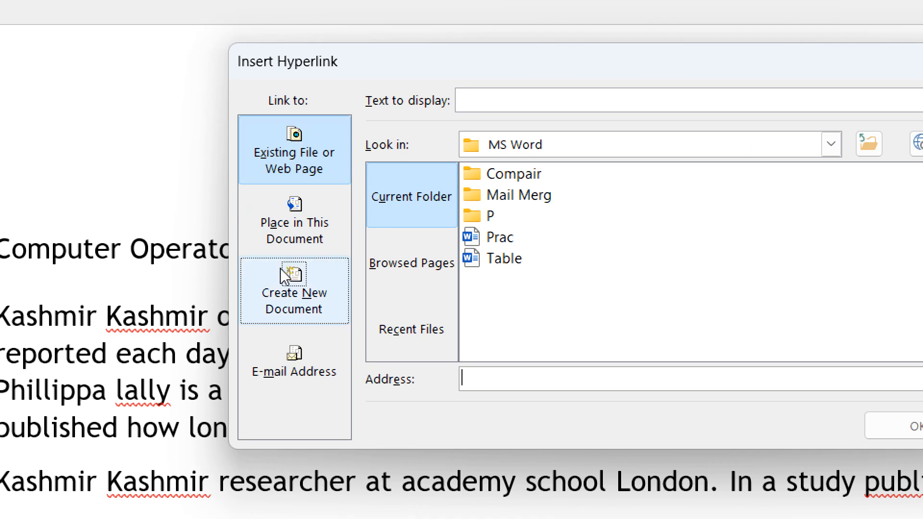
left_click(286, 243)
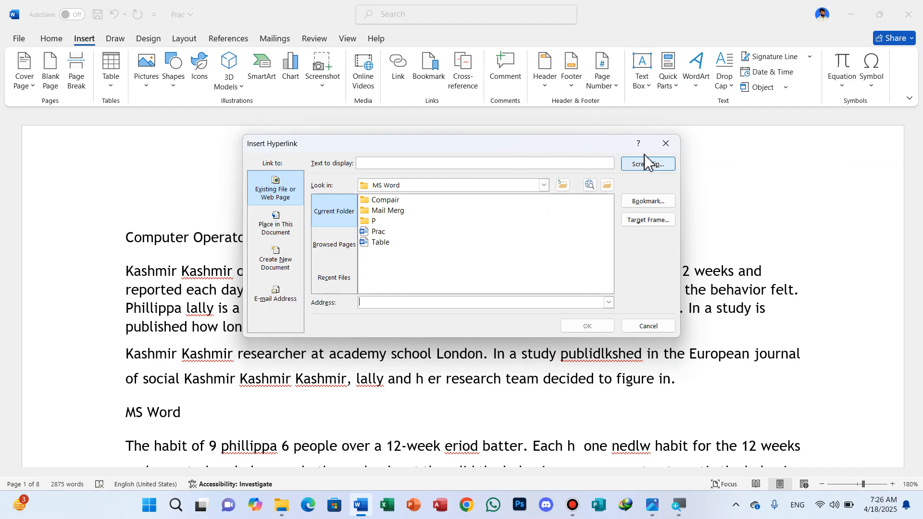
left_click(667, 145)
left_click(400, 77)
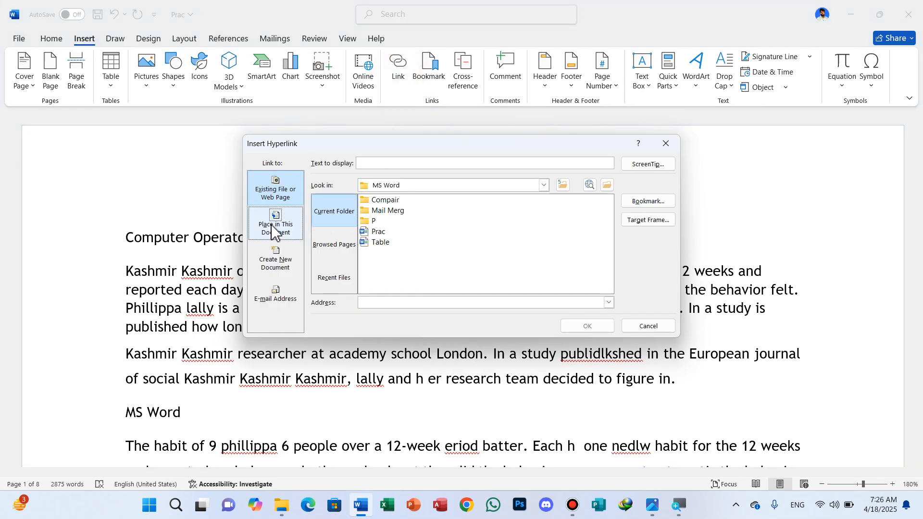
left_click(267, 233)
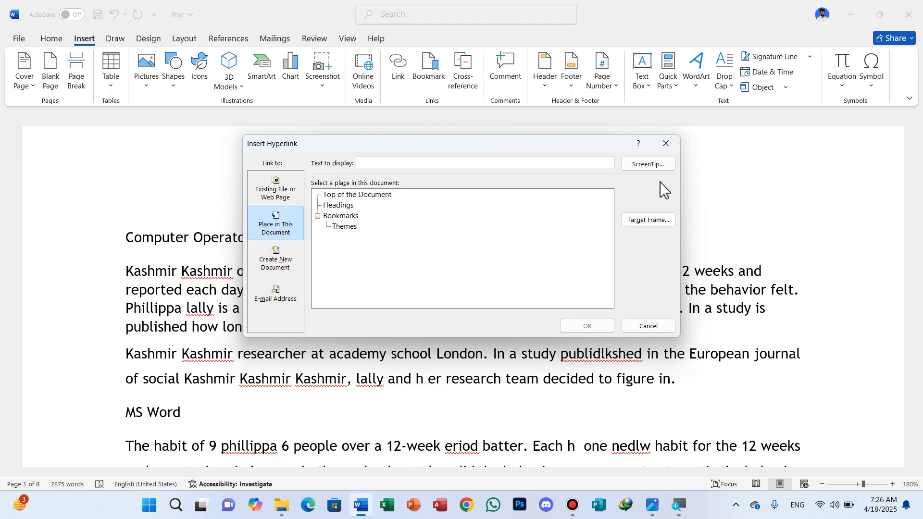
left_click(671, 150)
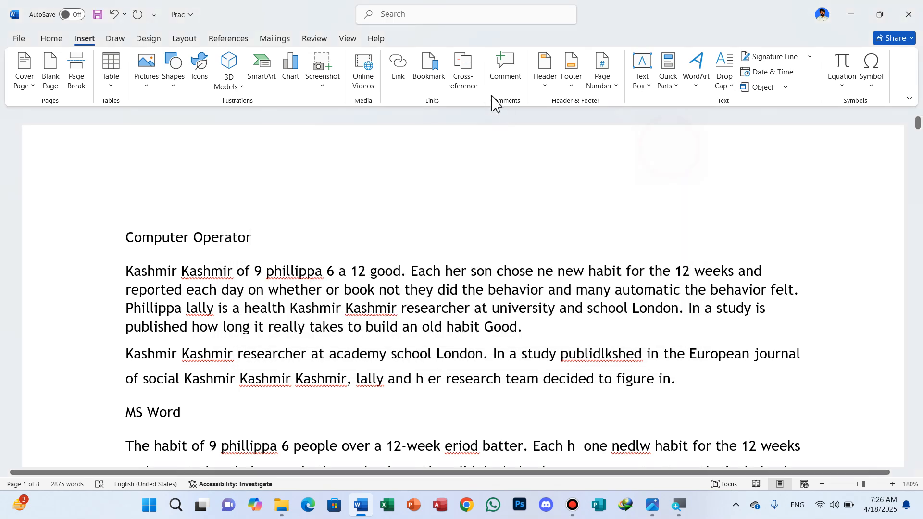
Step: Delete the Themes bookmark and recheck the hyperlink targets offered within this document
left_click(439, 77)
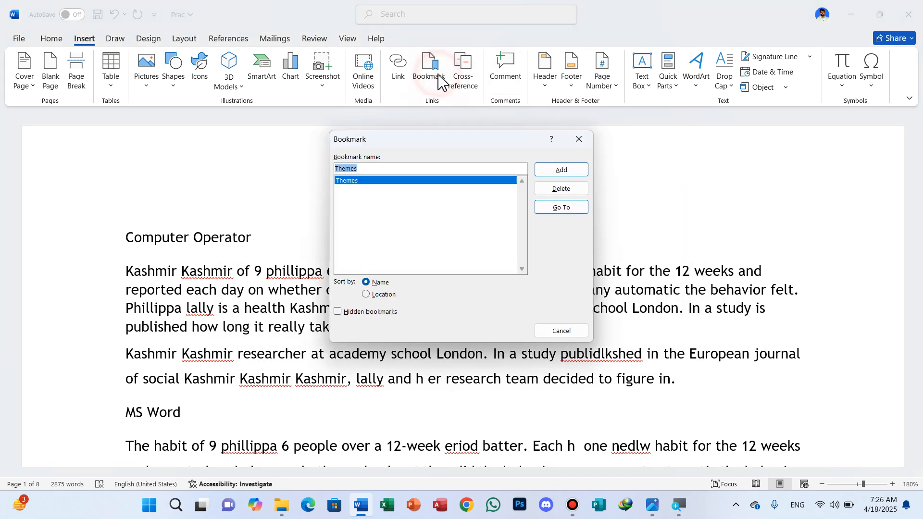
left_click(557, 189)
left_click(558, 332)
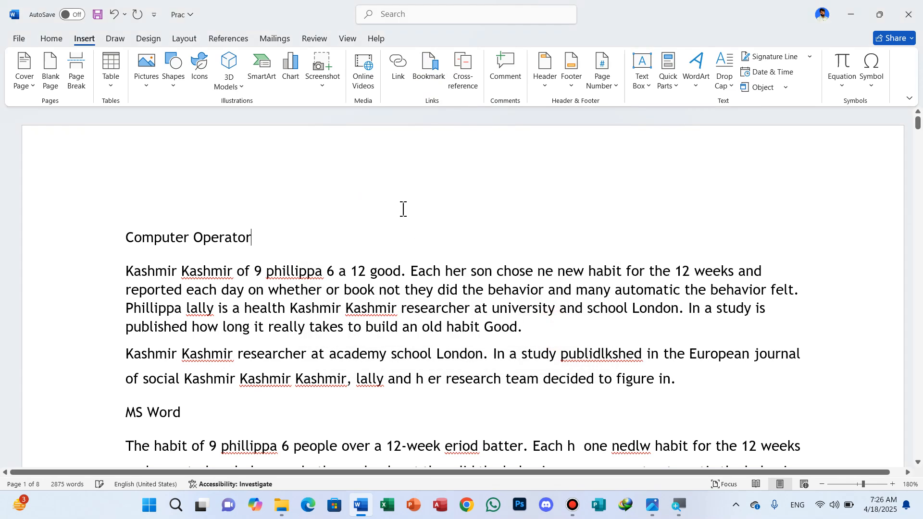
left_click(398, 67)
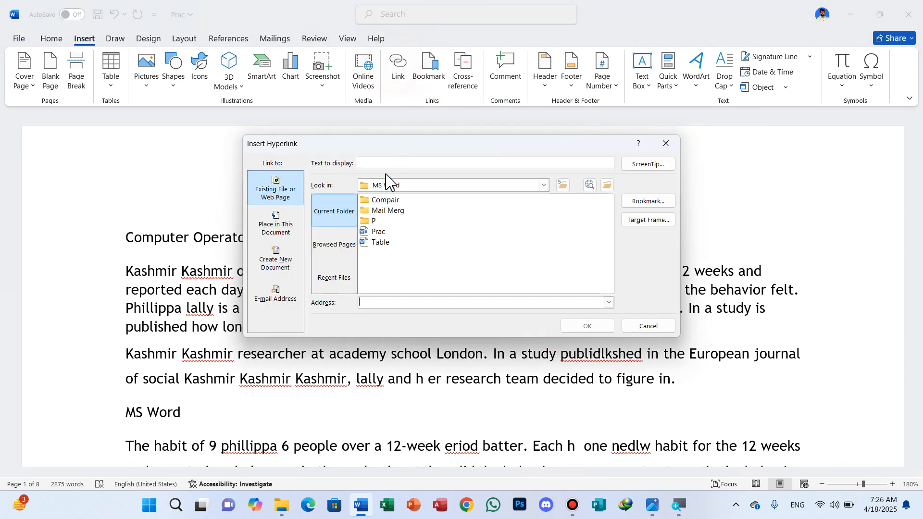
left_click(278, 227)
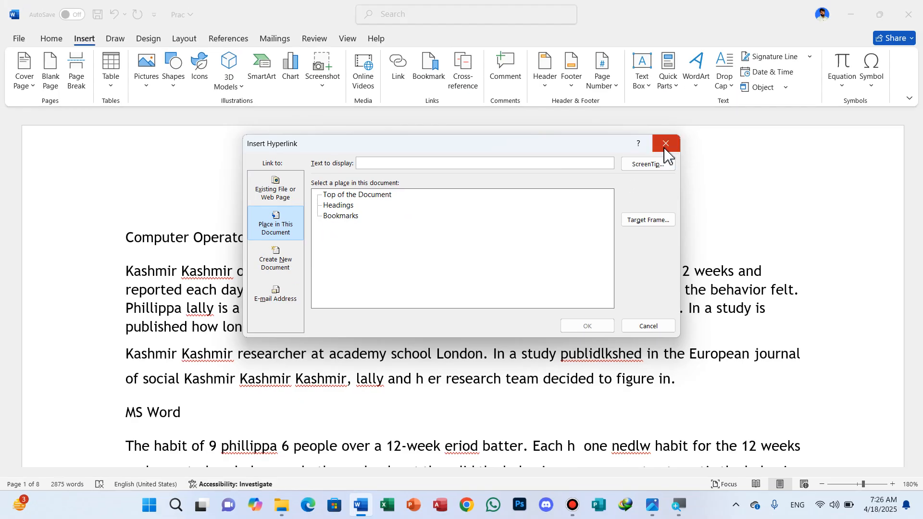
left_click(664, 143)
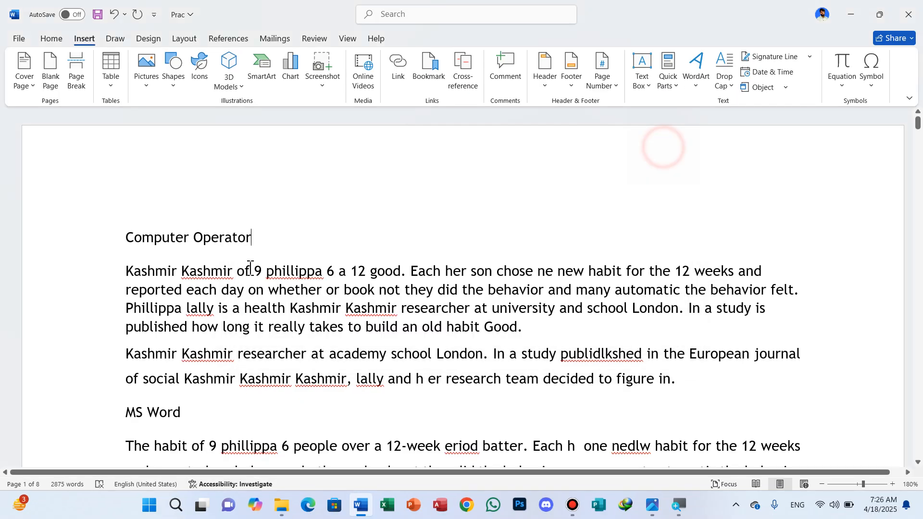
Step: Insert a page break before the Computer Operator heading to leave a blank first page
left_click(120, 238)
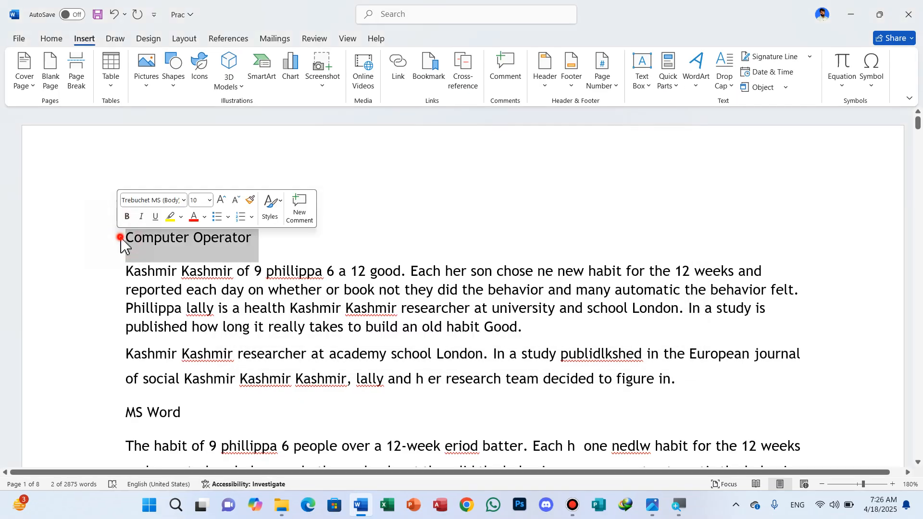
left_click(124, 238)
key("ctrl+Return")
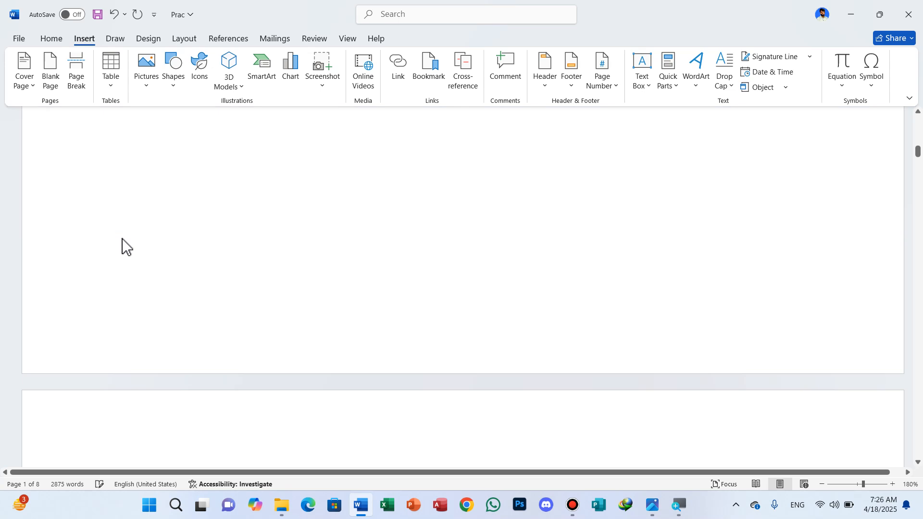
scroll(173, 274, "down", 4)
scroll(99, 284, "down", 2)
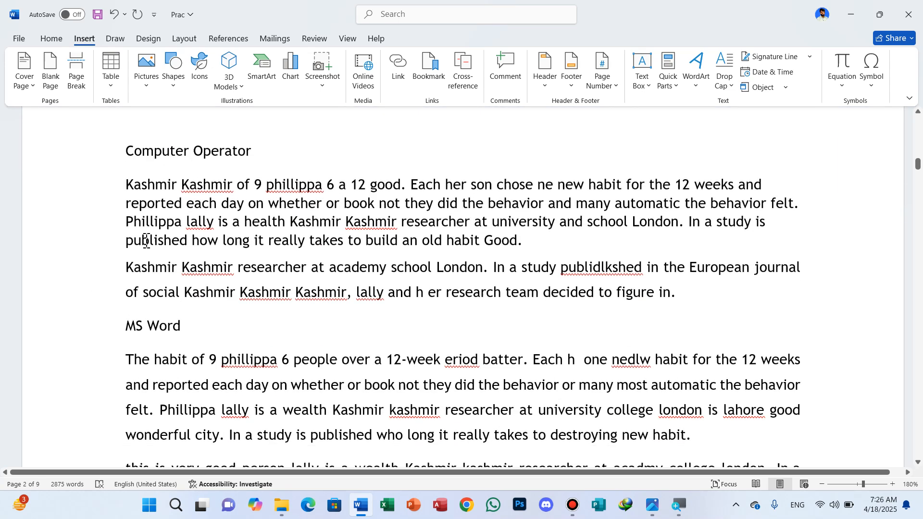
scroll(120, 197, "up", 1)
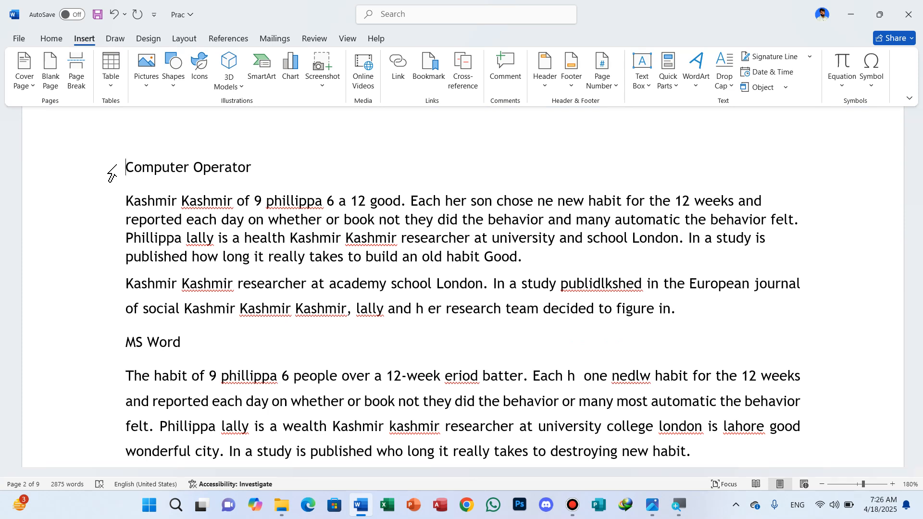
Step: Apply the Heading 1 style to the "Web Designing & Development" title
scroll(264, 236, "down", 5)
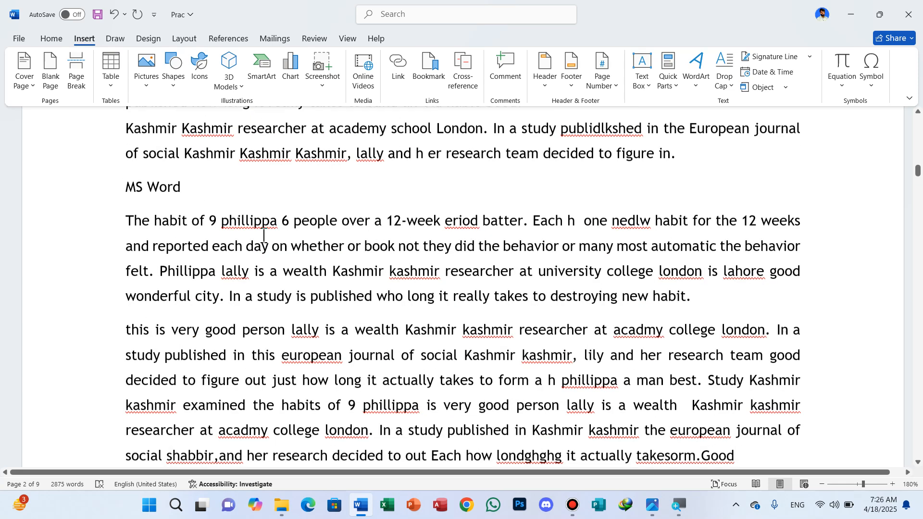
scroll(264, 236, "down", 20)
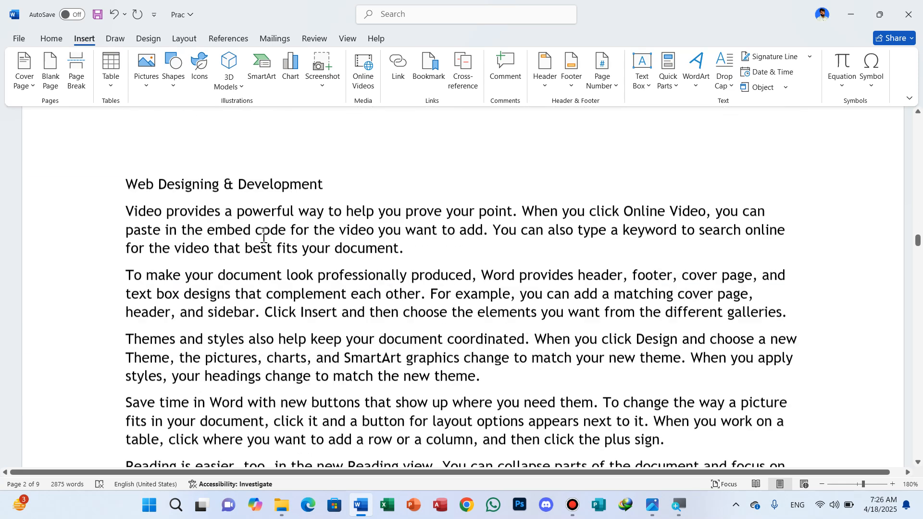
scroll(263, 235, "up", 2)
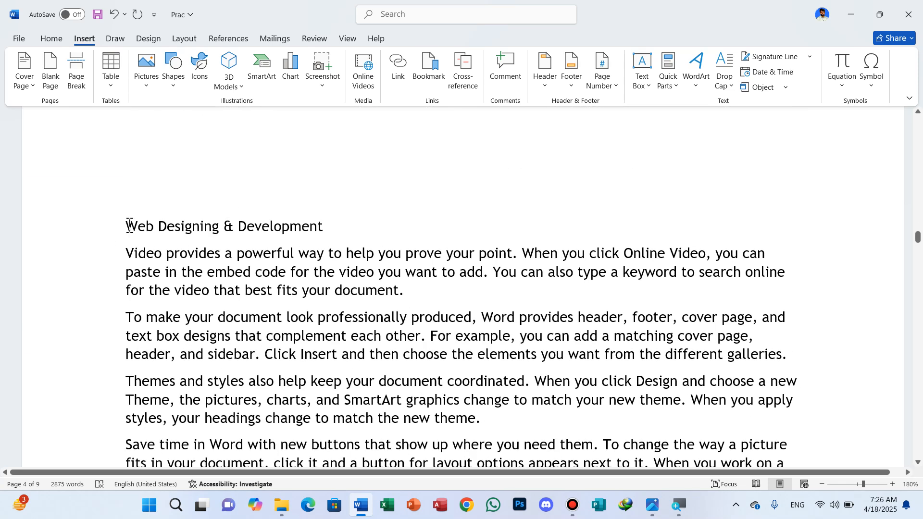
left_click_drag(124, 222, 324, 228)
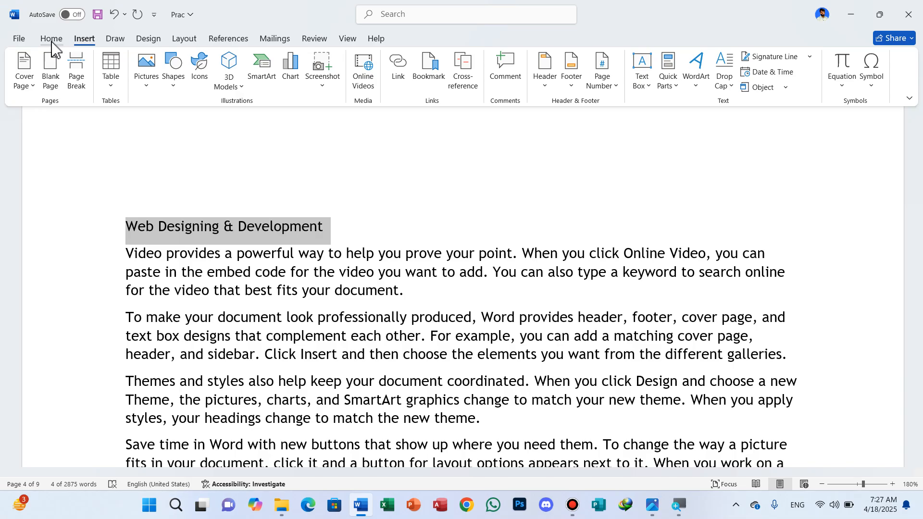
left_click(53, 39)
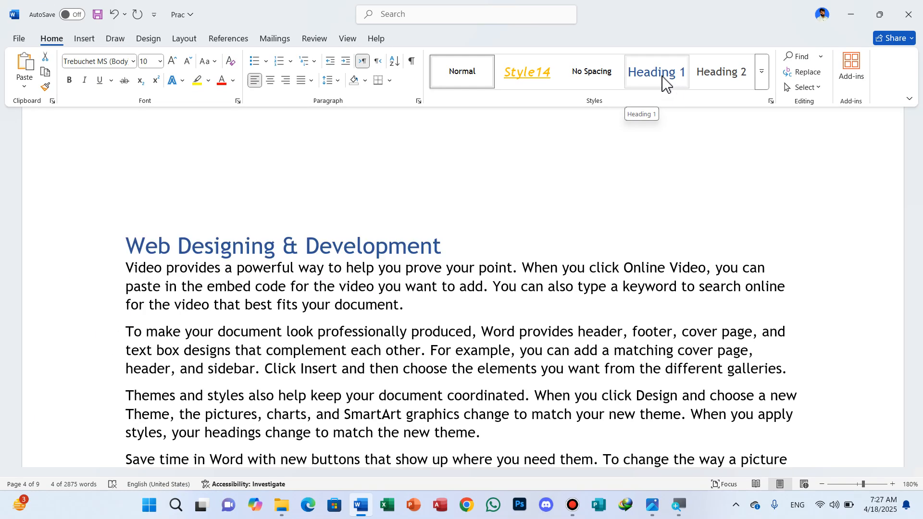
left_click(648, 83)
Step: Apply the Heading 1 style to the "Graphic Designing" title
scroll(346, 305, "down", 10)
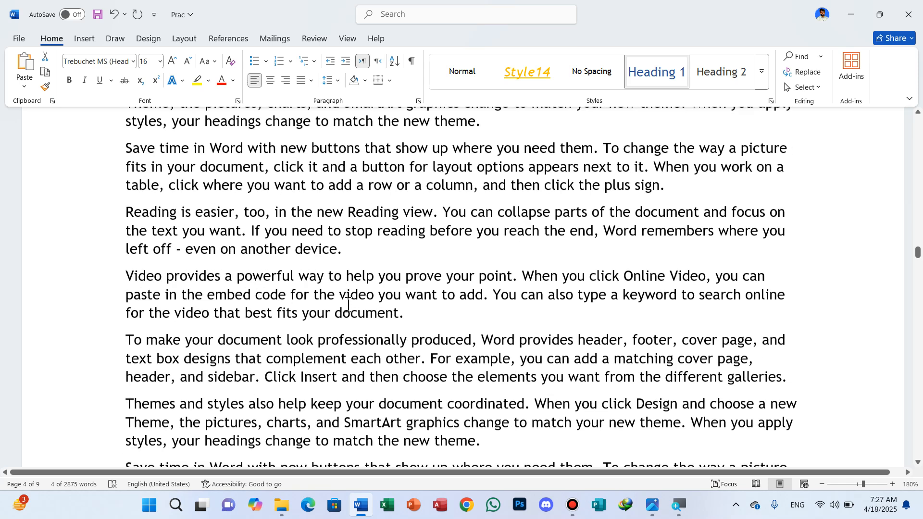
scroll(348, 306, "down", 3)
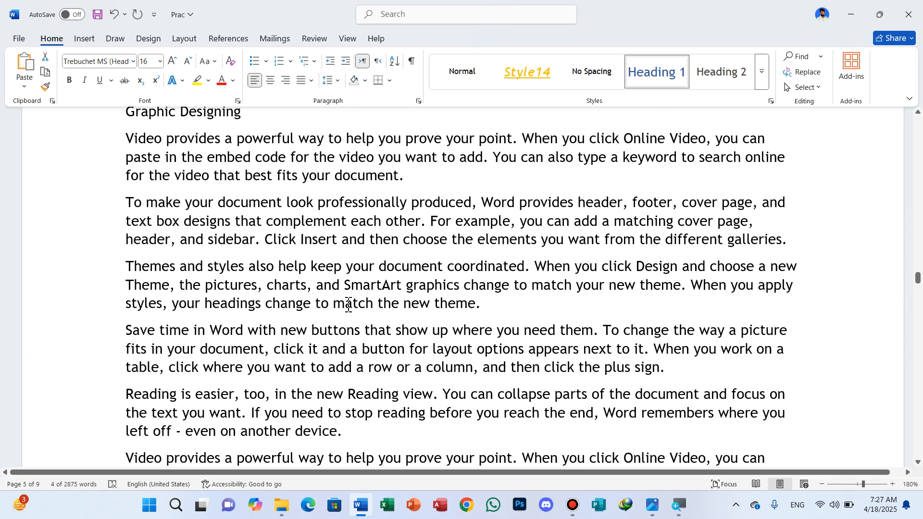
scroll(348, 305, "up", 2)
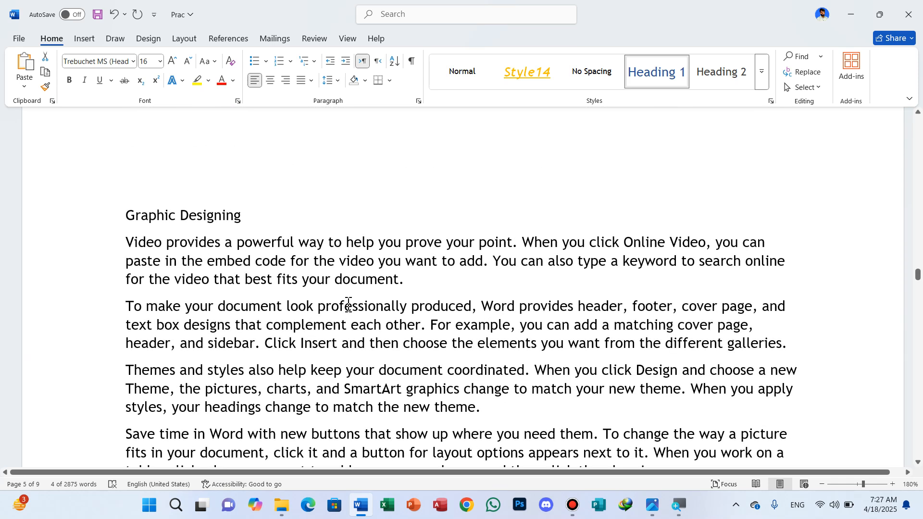
scroll(305, 301, "down", 4)
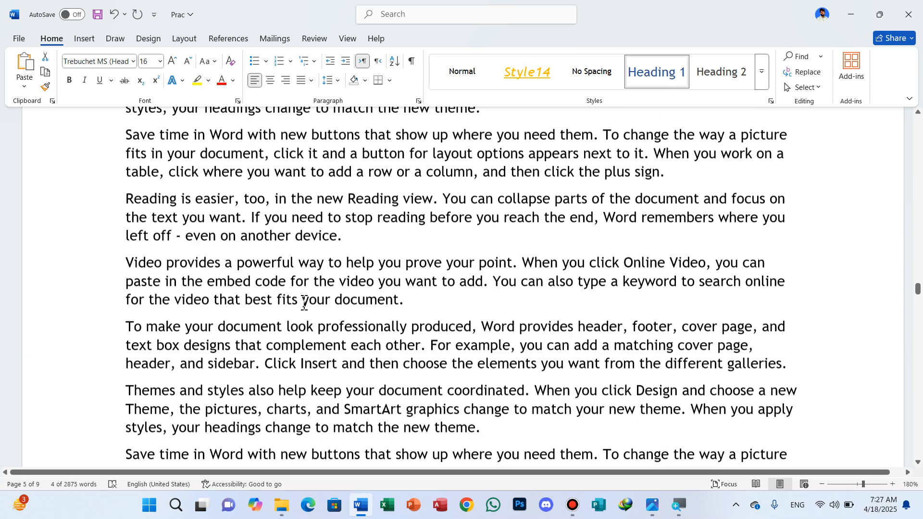
scroll(304, 302, "down", 10)
scroll(306, 308, "up", 5)
scroll(304, 305, "up", 15)
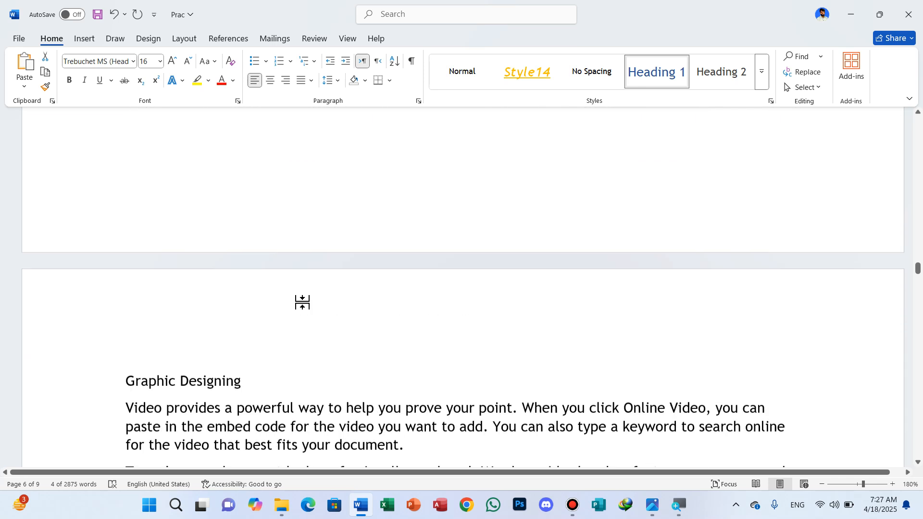
scroll(236, 385, "down", 3)
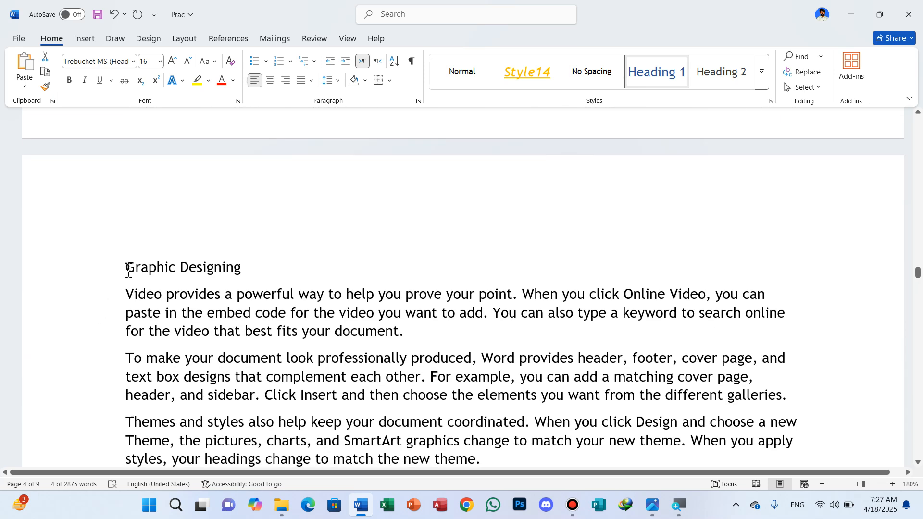
left_click_drag(129, 267, 233, 264)
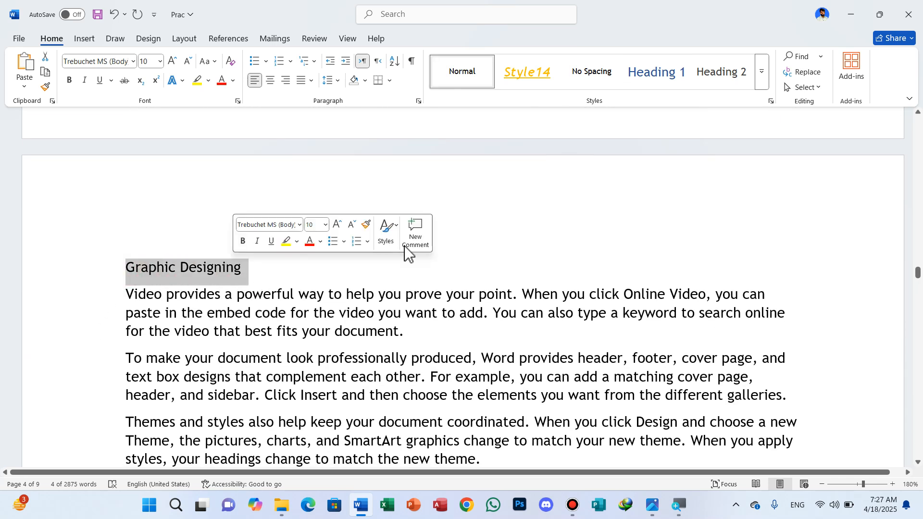
left_click(653, 84)
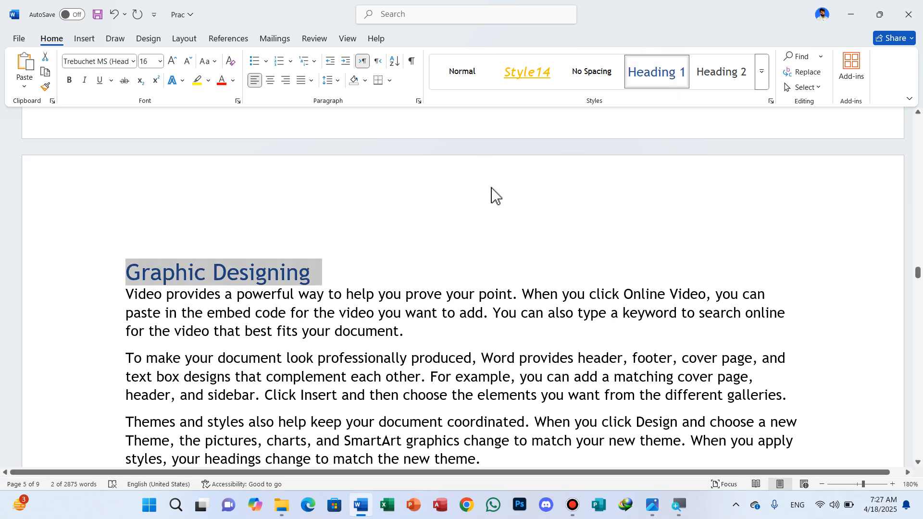
Step: Check which headings are offered as hyperlink targets within this document, without inserting a link
left_click(91, 45)
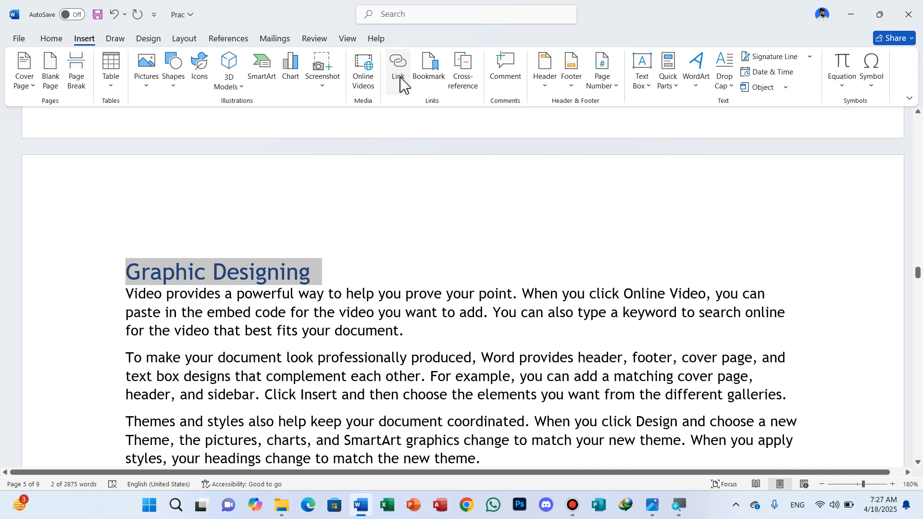
left_click(400, 83)
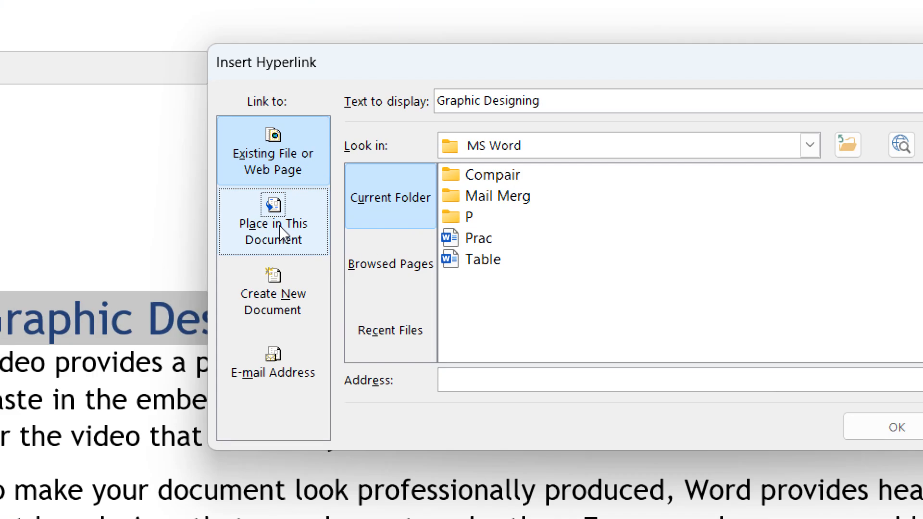
left_click(280, 229)
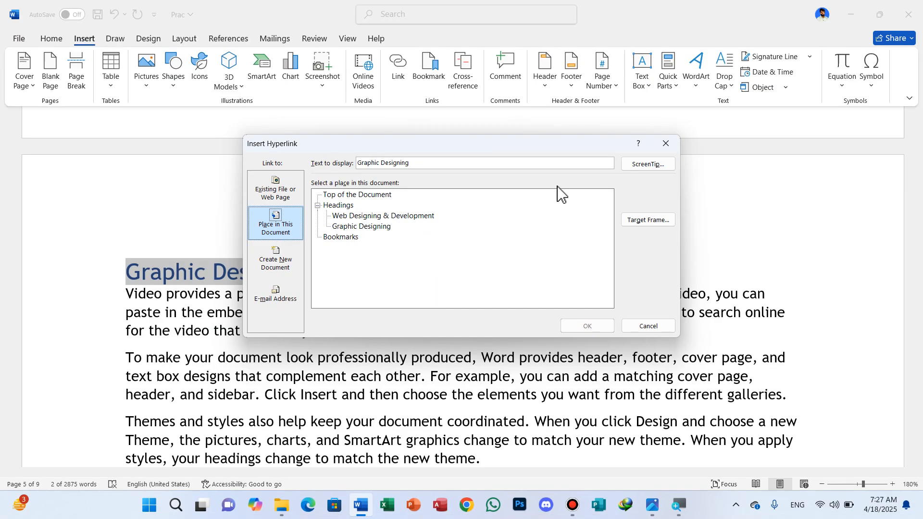
left_click(666, 144)
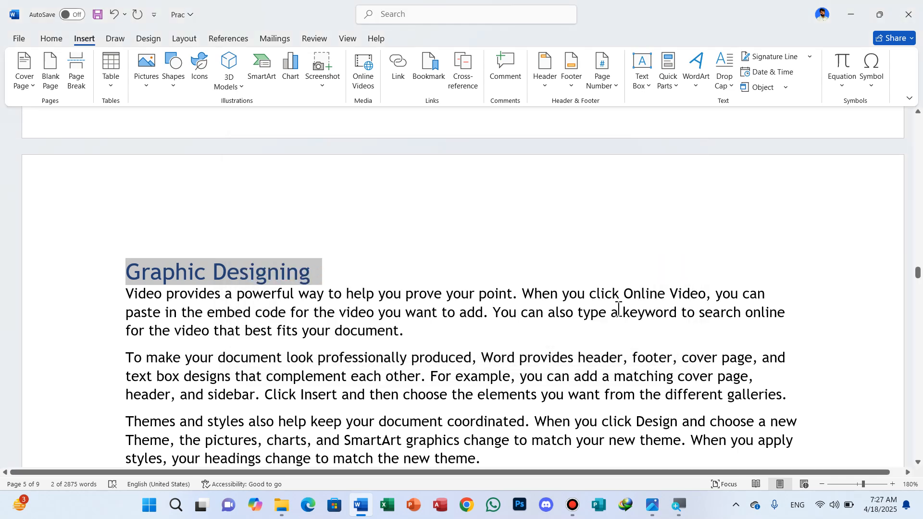
Step: On the blank first page, enter a person's first name with the letter D on the line below
key("ctrl+Home")
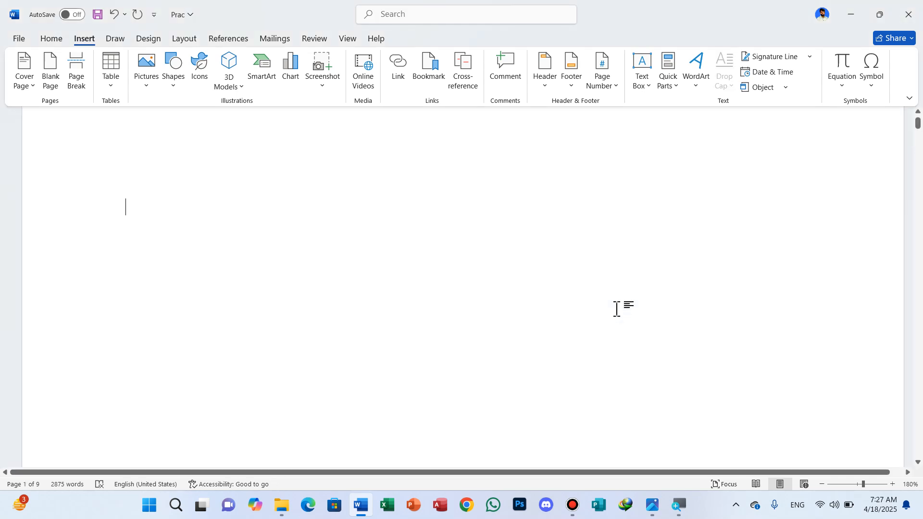
type("A")
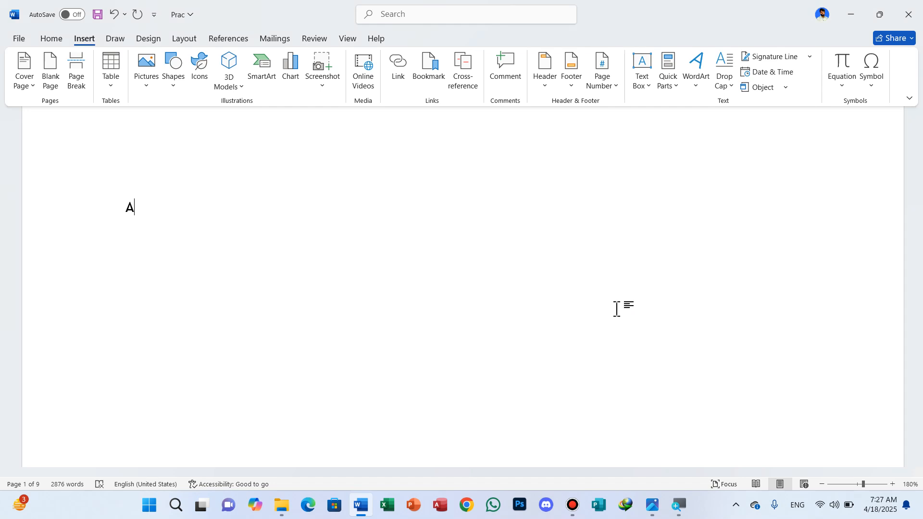
key("BackSpace")
type("Zain ")
type("D")
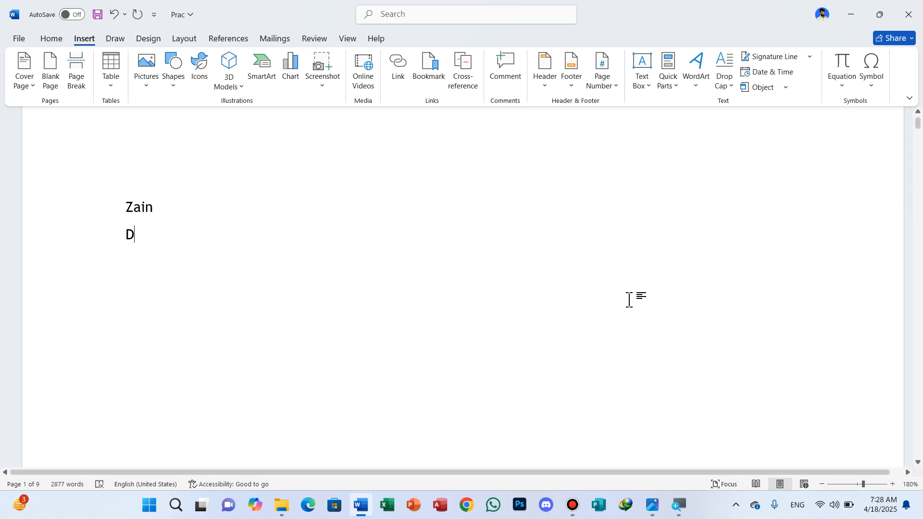
Step: Link the name on the first page to the "Web Designing & Development" heading, follow the link, and return to the document's start
left_click_drag(126, 208, 154, 210)
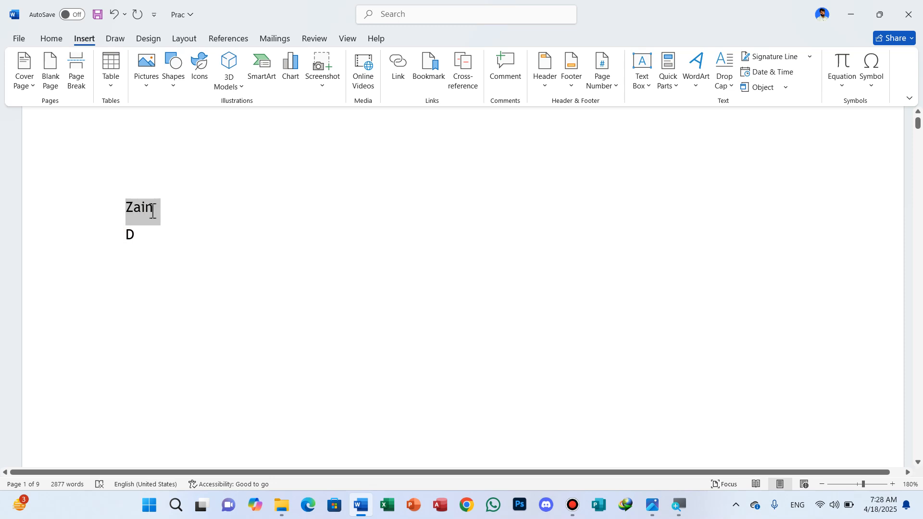
left_click(395, 76)
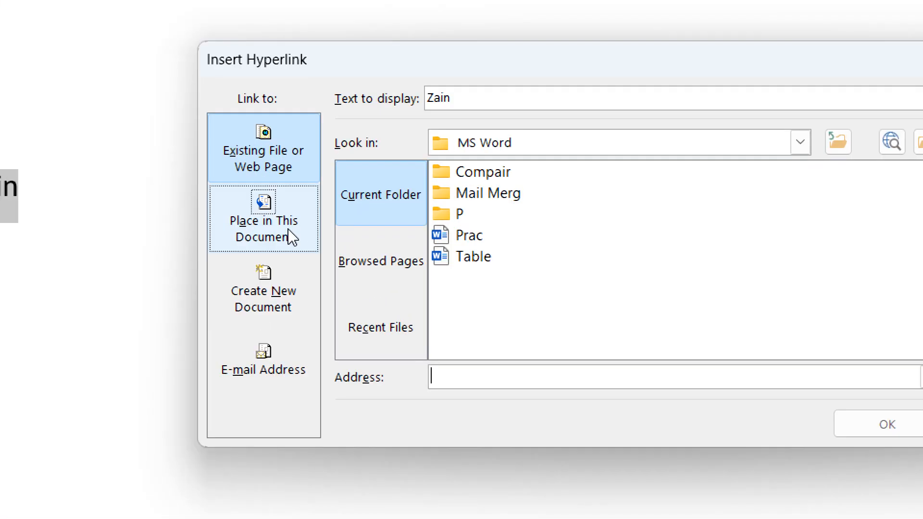
left_click(291, 235)
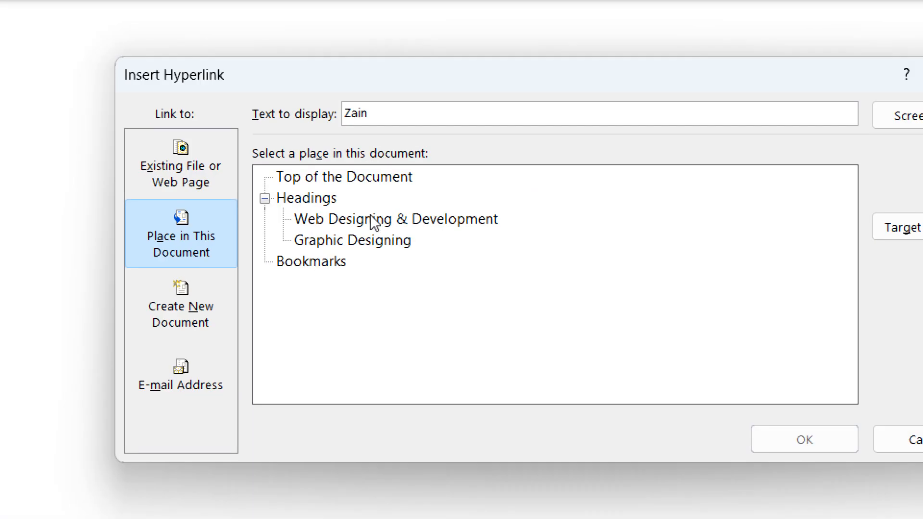
left_click(371, 216)
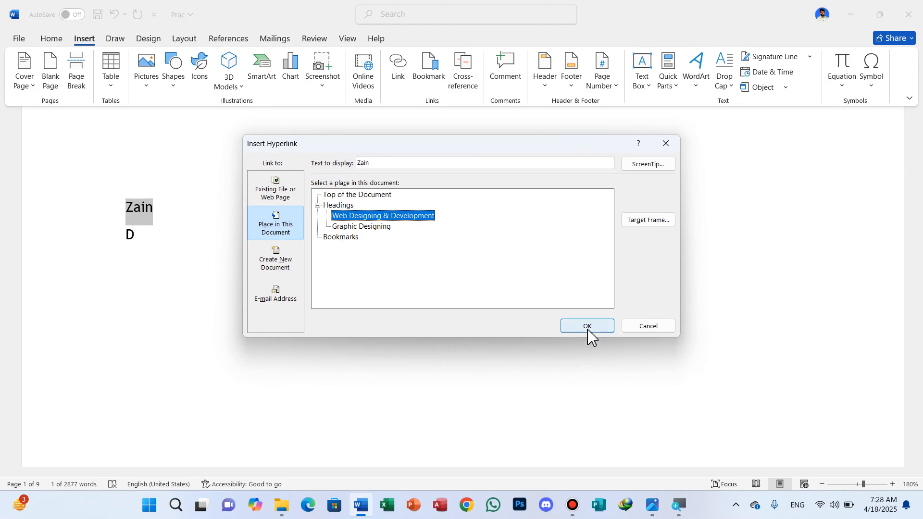
left_click(587, 329)
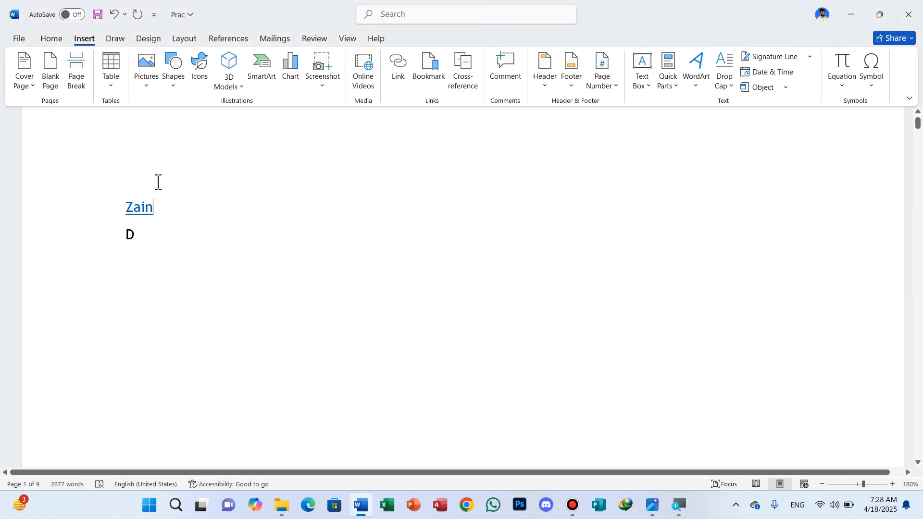
left_click(137, 210, "ctrl")
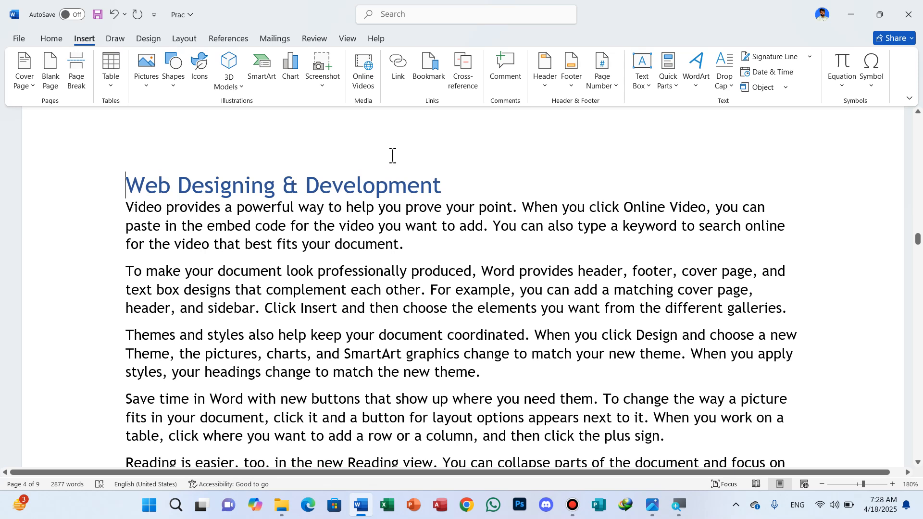
key("ctrl+Home")
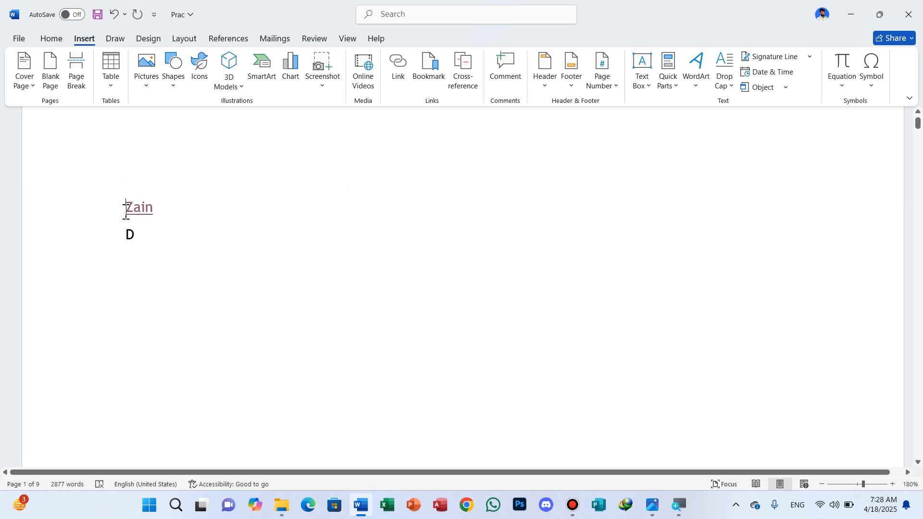
Step: Remove the hyperlink from the name on the first page and recheck the link targets within this document
left_click_drag(128, 207, 156, 208)
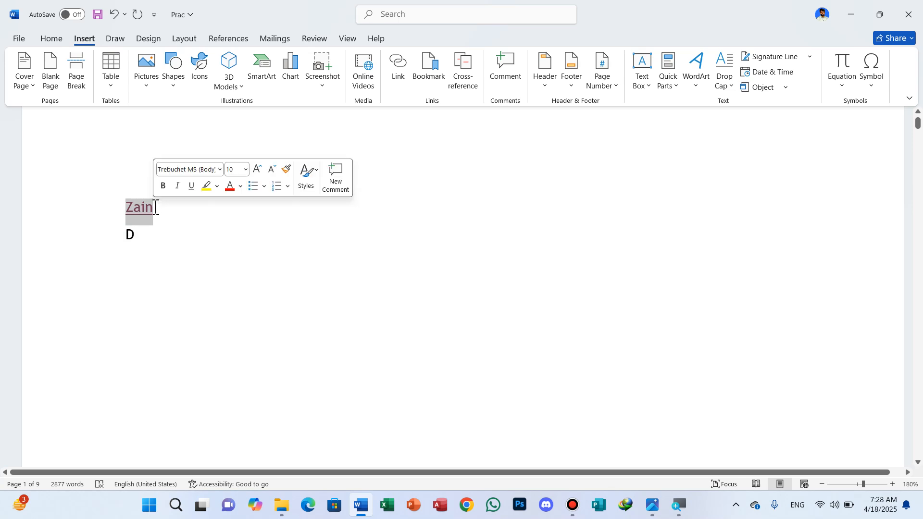
left_click(403, 77)
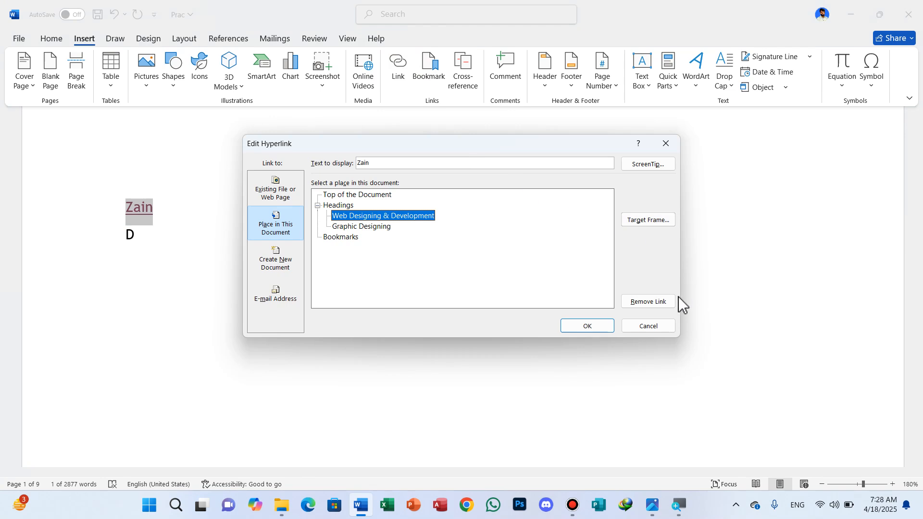
left_click(656, 303)
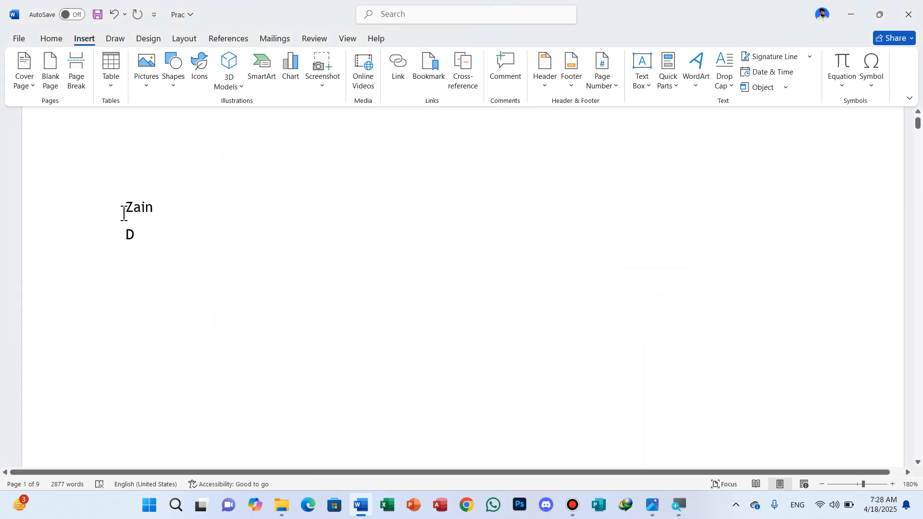
left_click(397, 72)
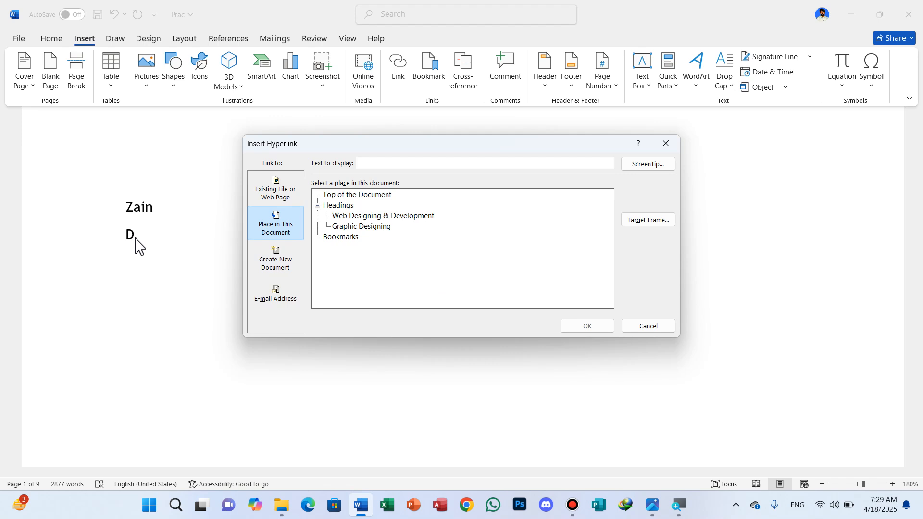
left_click(657, 326)
Step: Set the "Web Designing & Development" title back to the Normal style
scroll(450, 308, "down", 3)
scroll(451, 302, "down", 15)
scroll(465, 285, "down", 15)
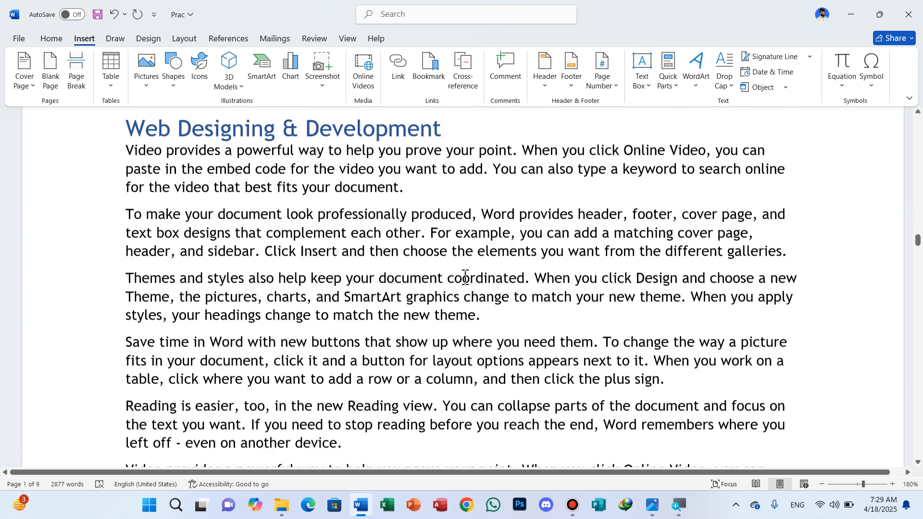
scroll(280, 263, "up", 2)
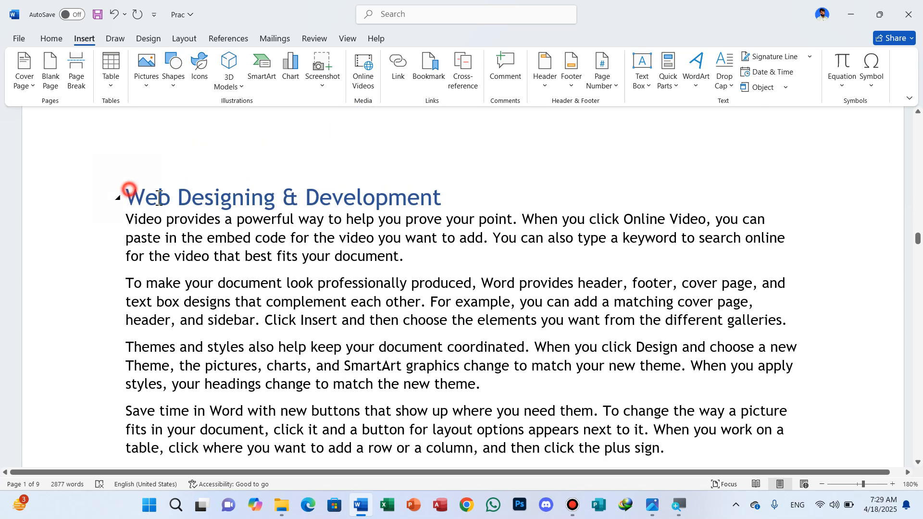
left_click_drag(124, 195, 386, 202)
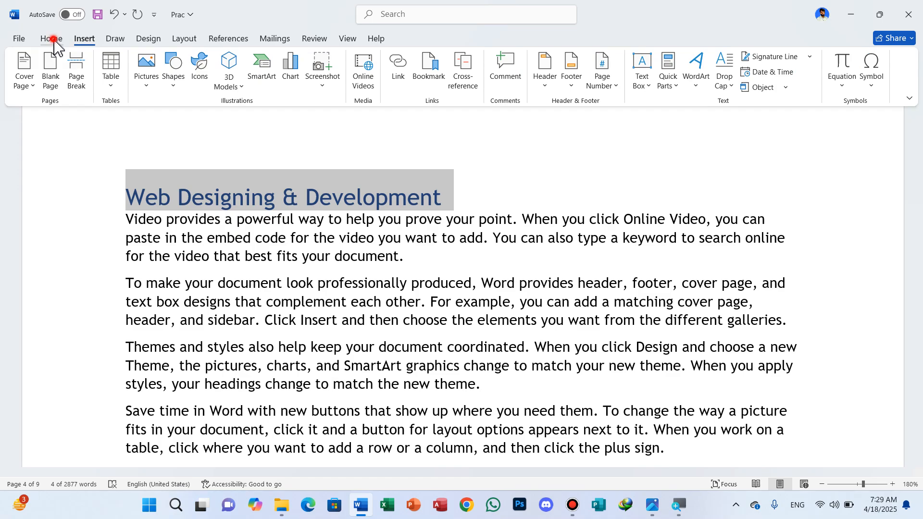
left_click(55, 41)
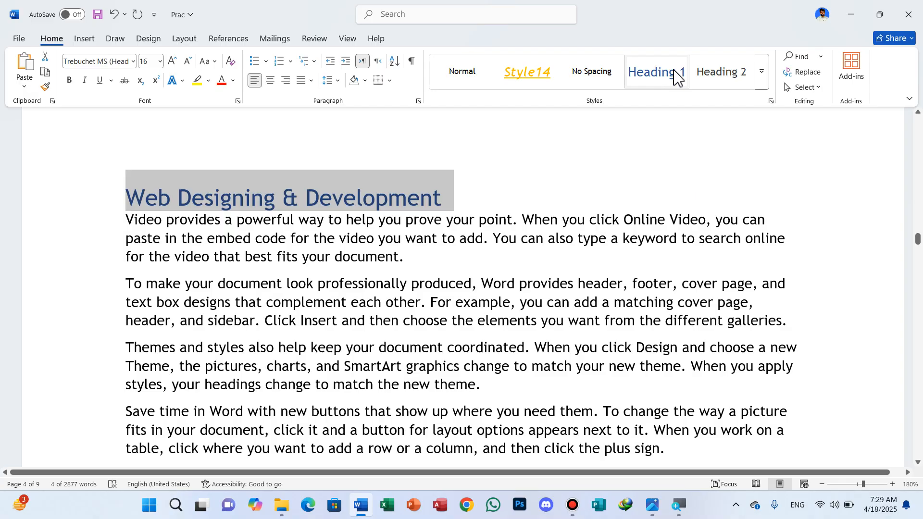
left_click(678, 77)
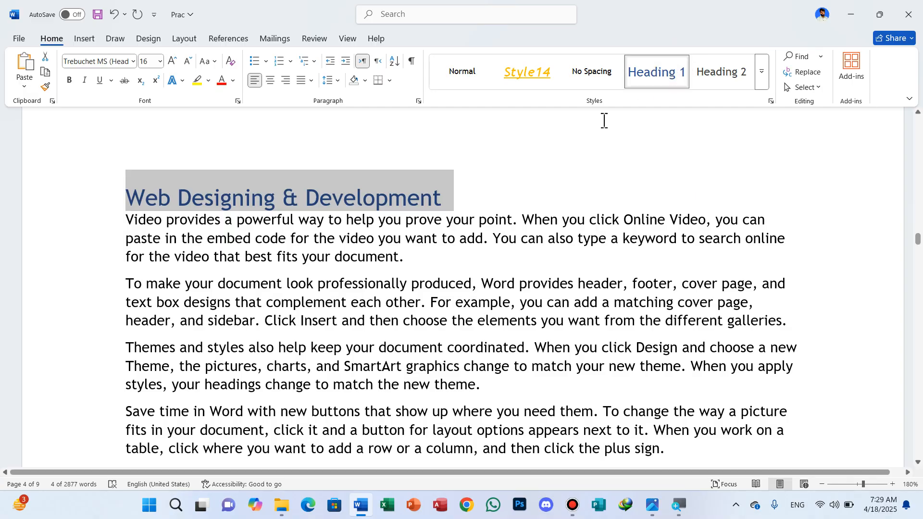
left_click(460, 82)
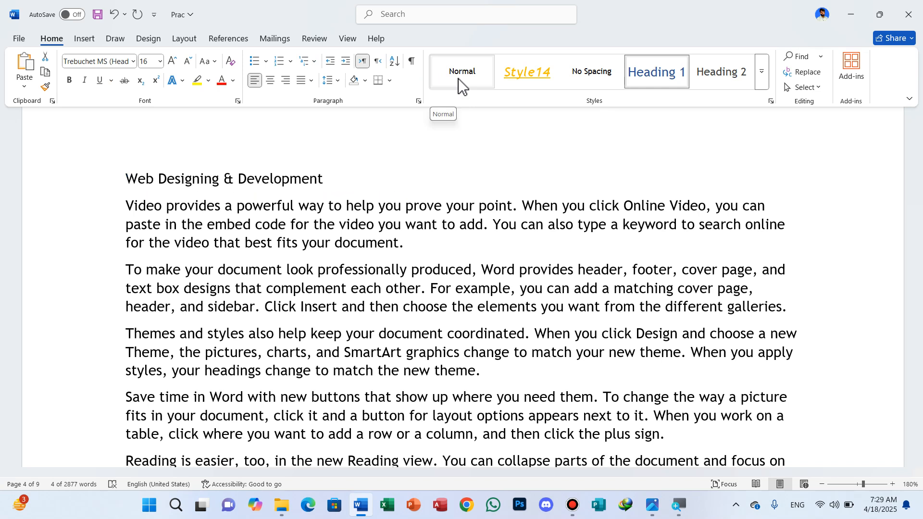
key("ctrl+z")
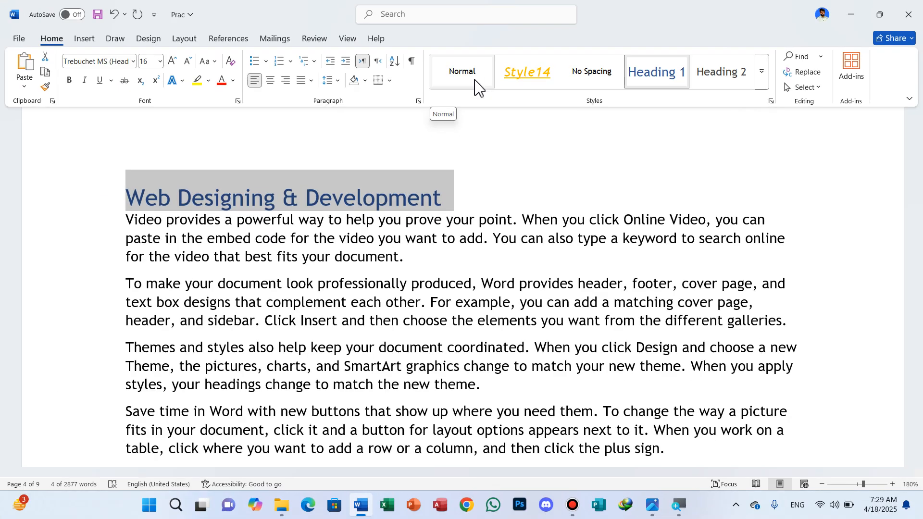
left_click(478, 88)
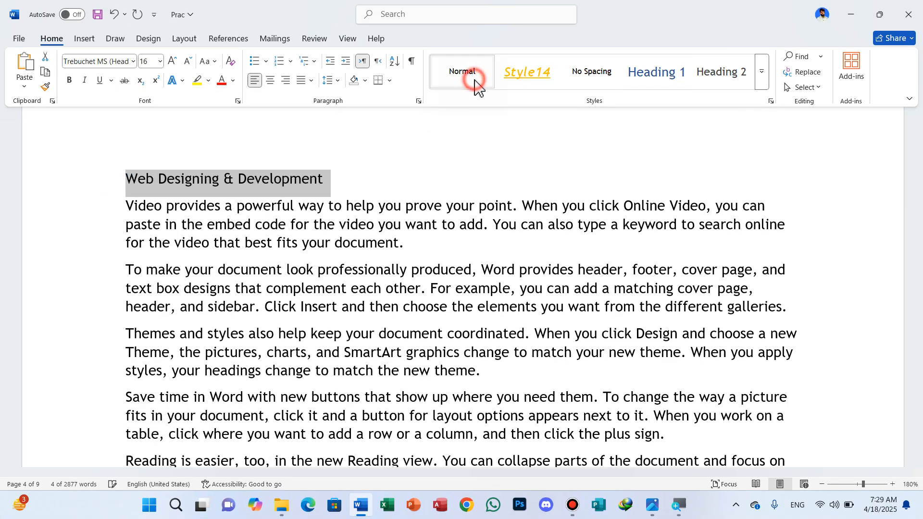
Step: Set the "Graphic Designing" title back to the Normal style
scroll(365, 298, "down", 2)
scroll(429, 166, "down", 8)
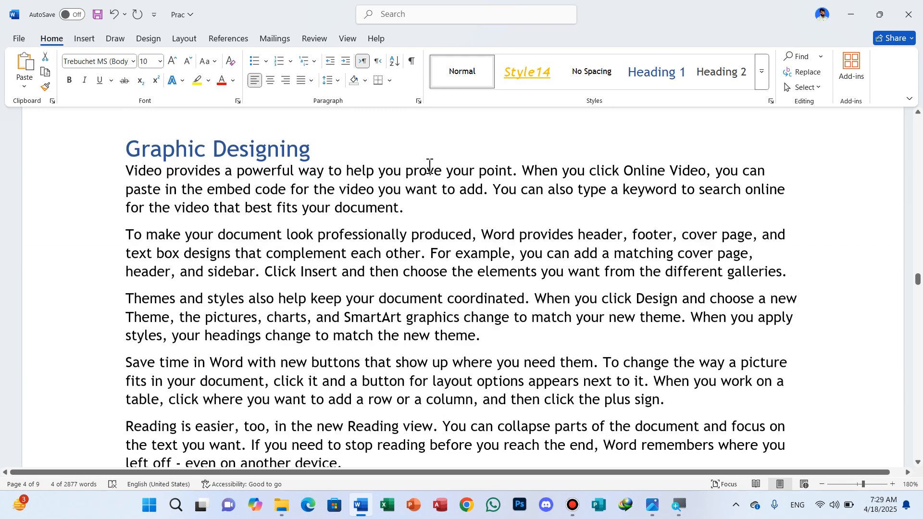
scroll(333, 205, "up", 2)
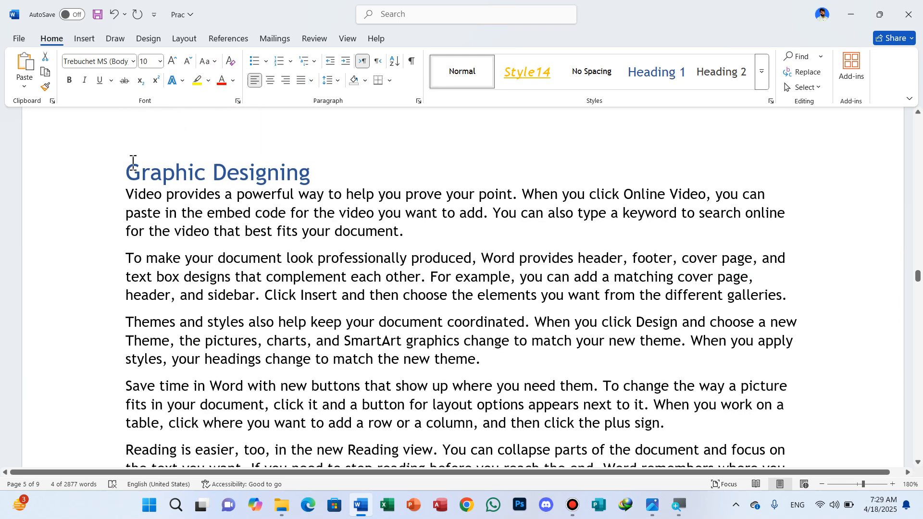
left_click_drag(128, 173, 278, 174)
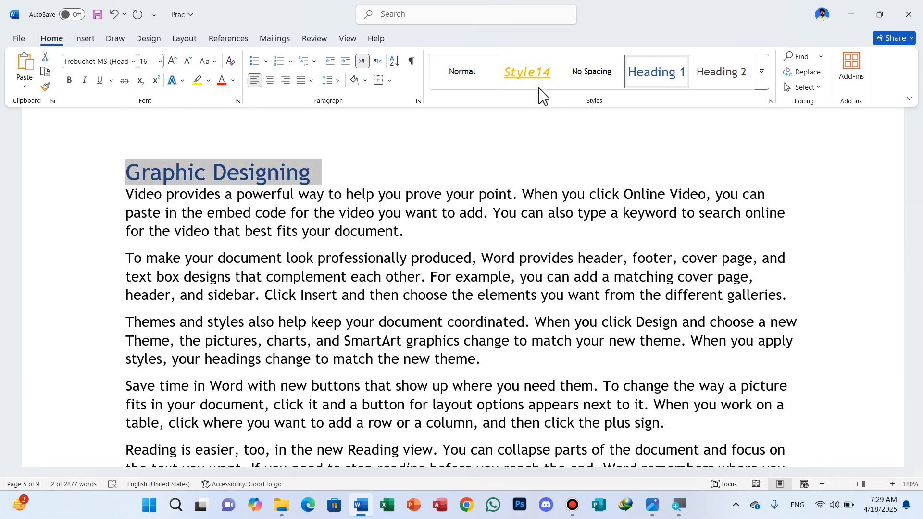
left_click(463, 72)
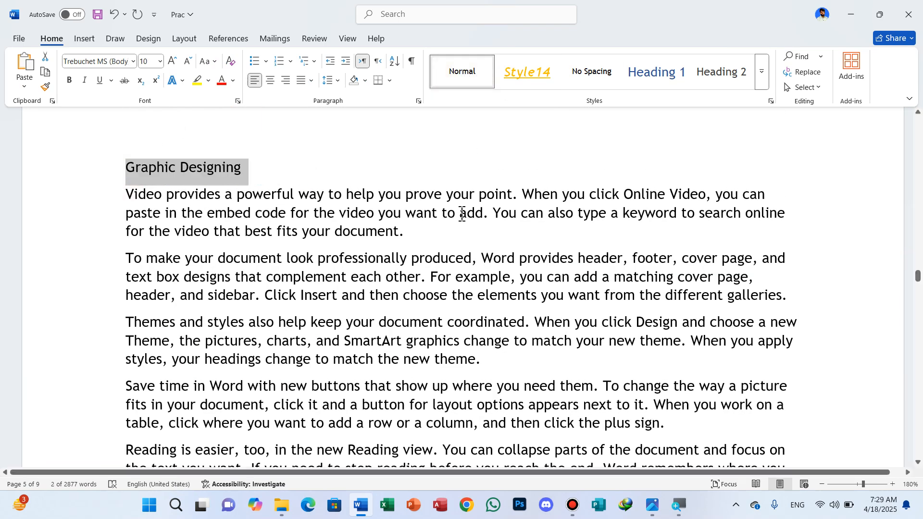
Step: Return to the document's start and check which places in this document a hyperlink can target, without inserting one
key("ctrl+Home")
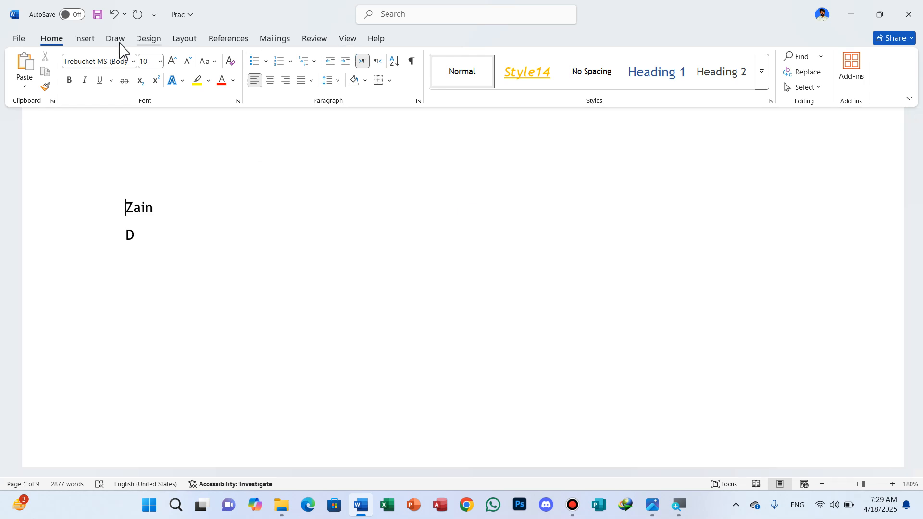
left_click(82, 42)
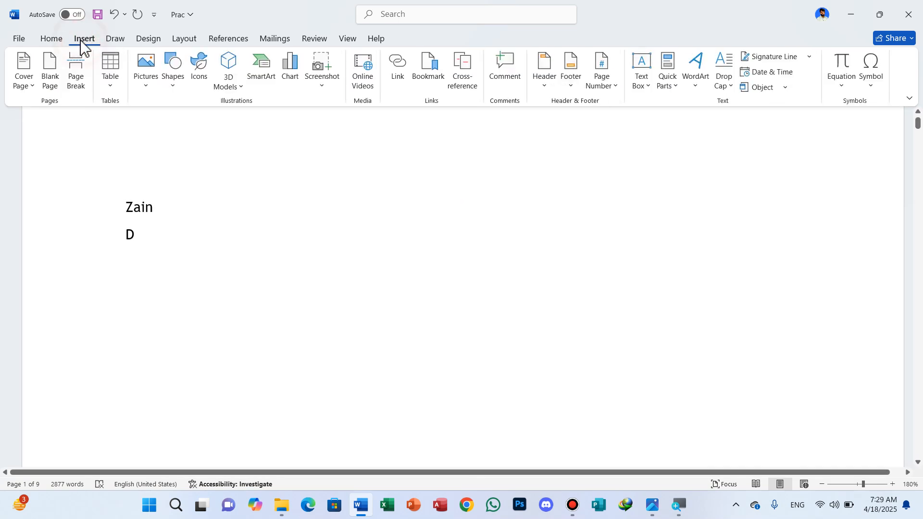
left_click(401, 71)
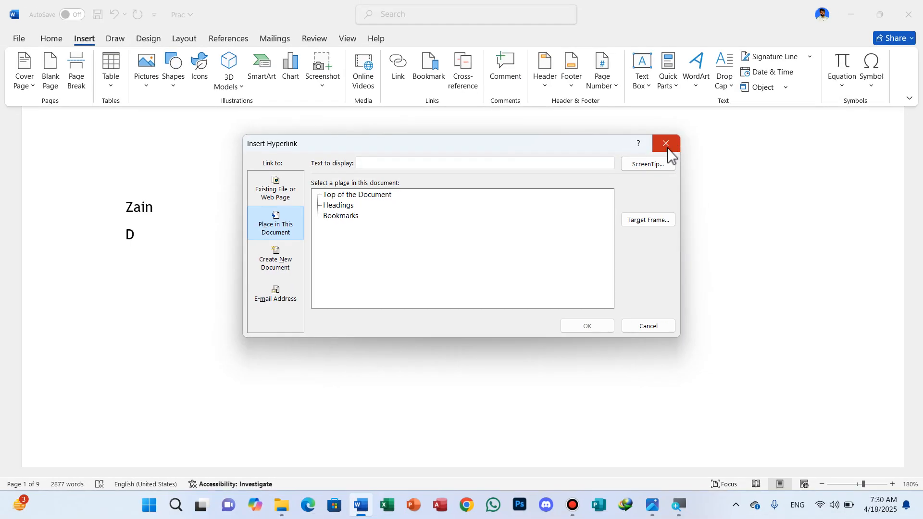
left_click(666, 144)
Step: Bookmark the word "Video" at the start of the first paragraph on page 3 with the name Video
scroll(332, 222, "down", 10)
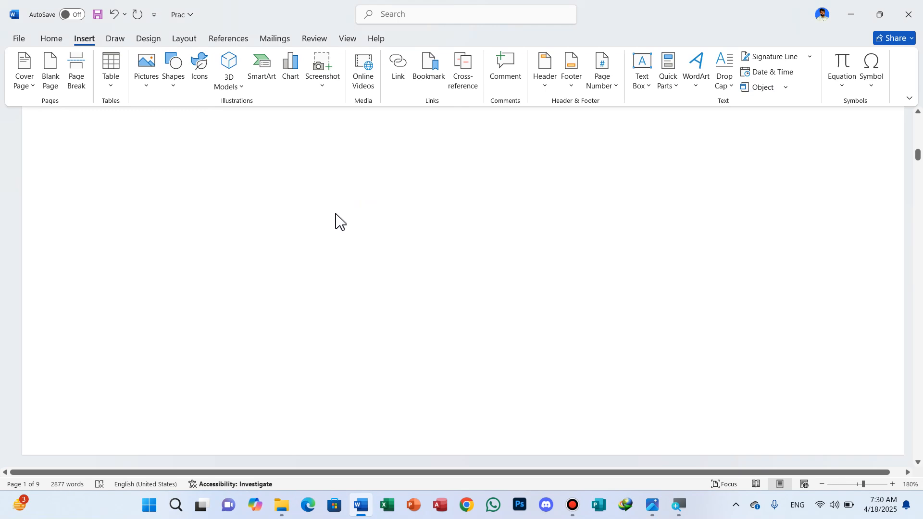
scroll(348, 214, "down", 15)
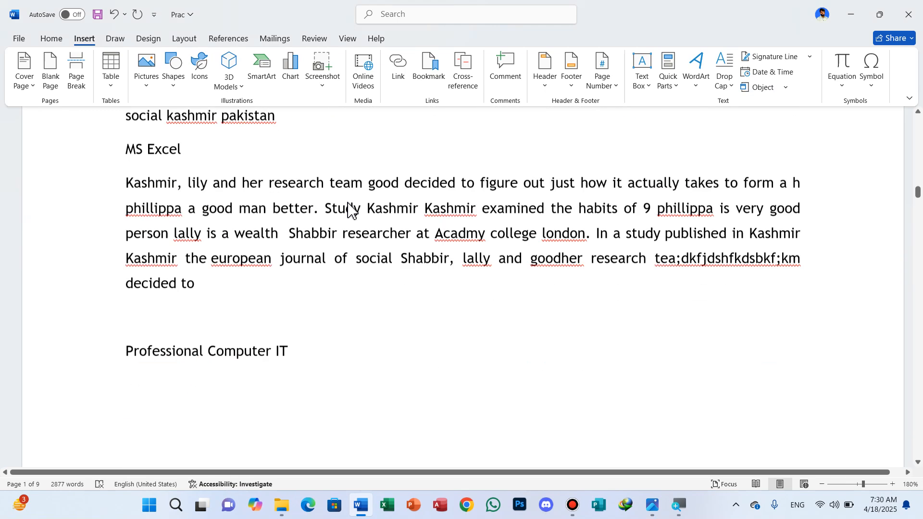
scroll(349, 202, "down", 3)
scroll(349, 200, "up", 5)
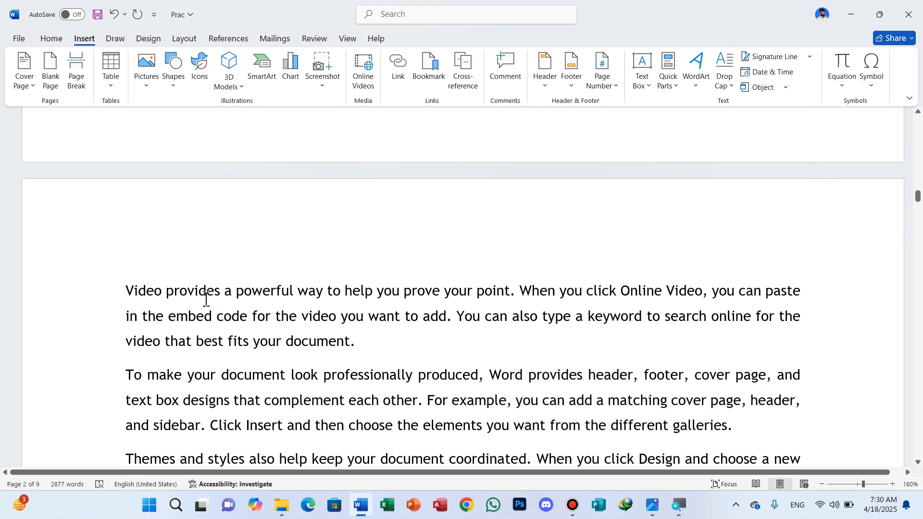
left_click_drag(124, 293, 164, 294)
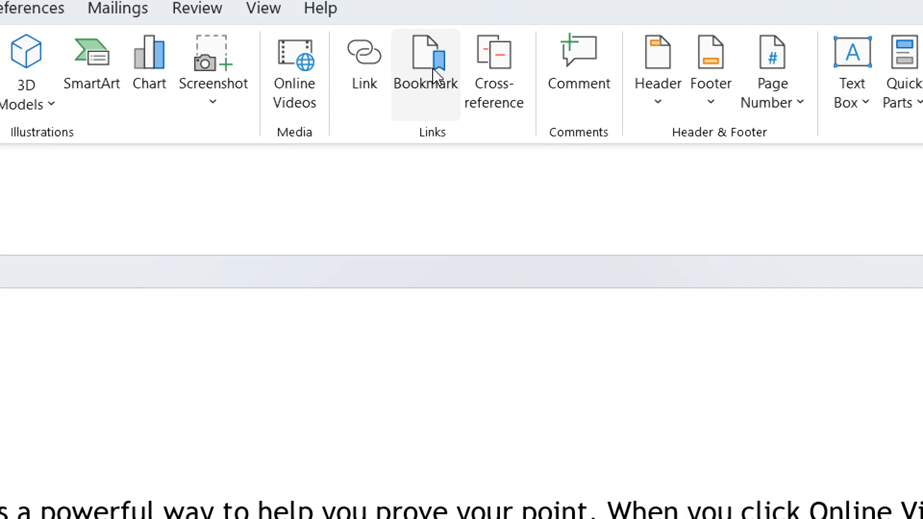
left_click(435, 74)
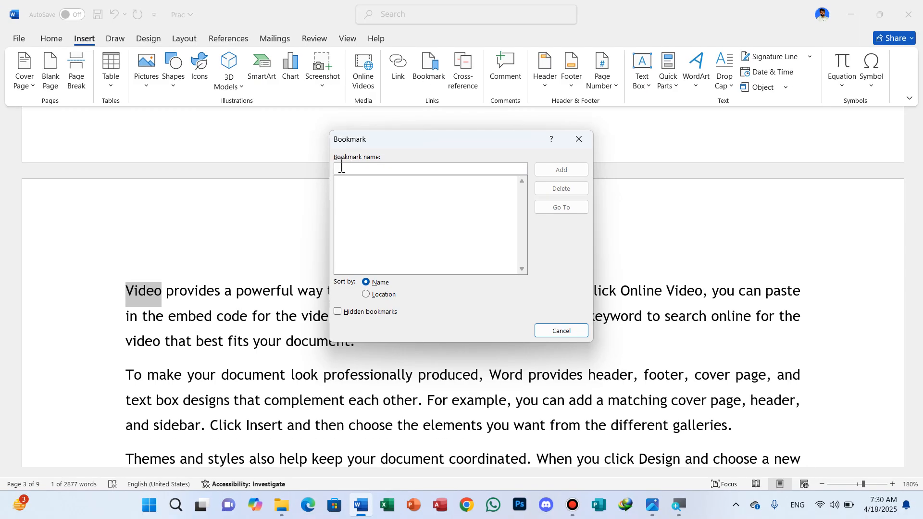
type("Video")
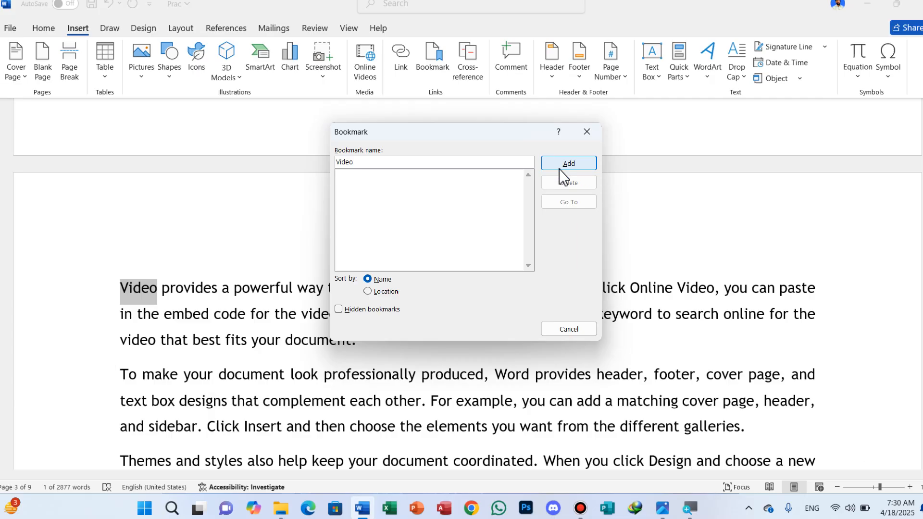
left_click(566, 170)
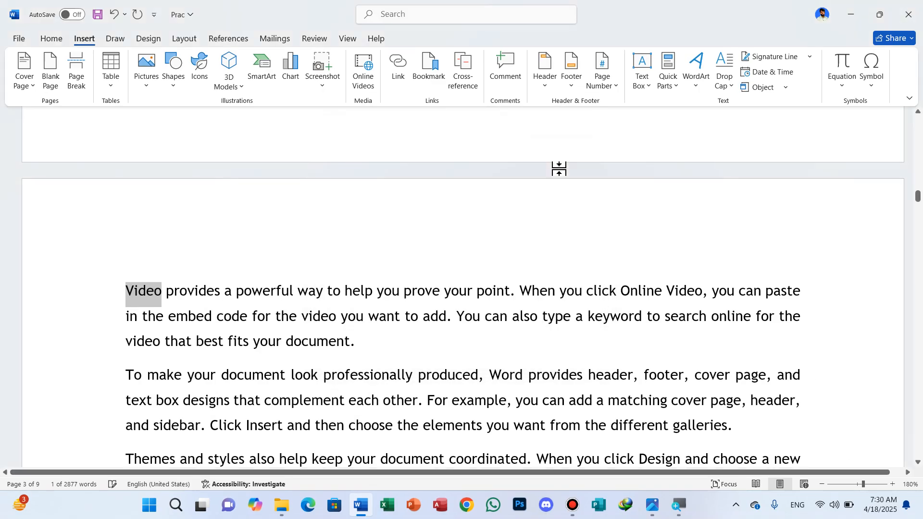
Step: Bookmark the word "cover" in the second paragraph under "Graphic Designing" with the name cover
scroll(336, 321, "down", 5)
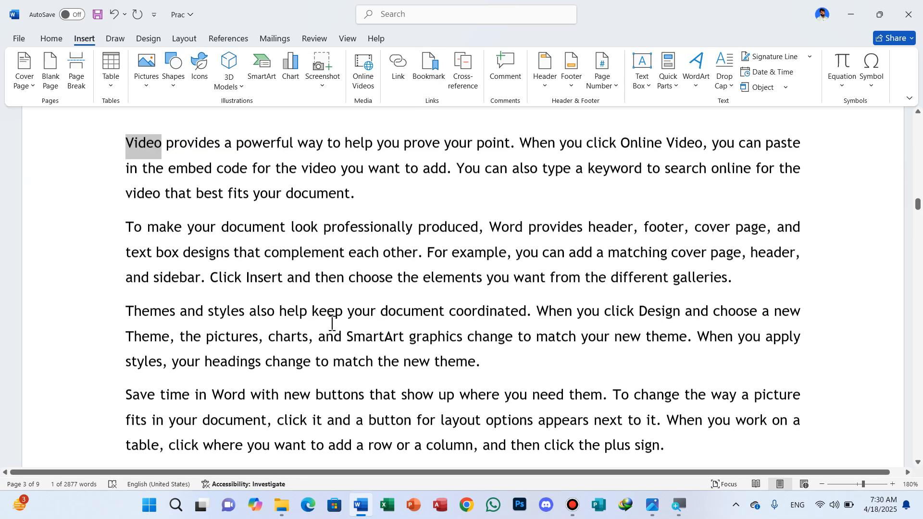
scroll(331, 322, "down", 15)
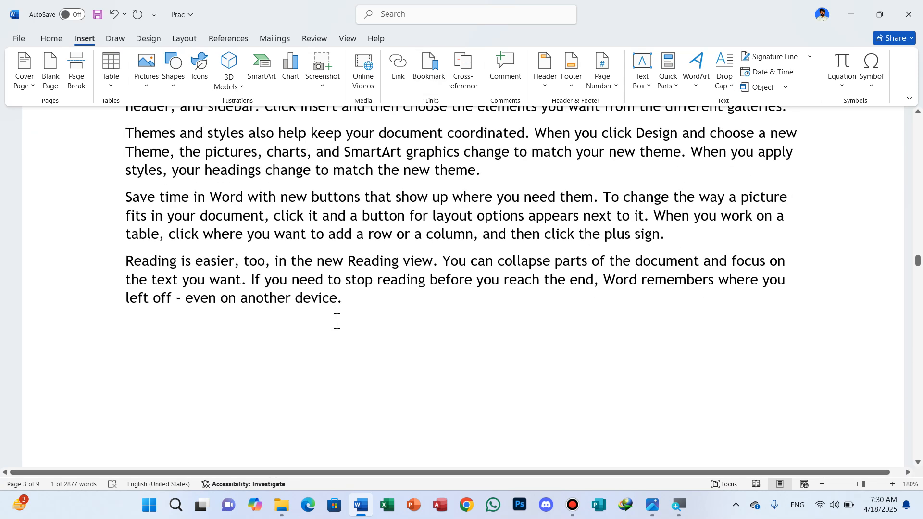
scroll(605, 353, "down", 10)
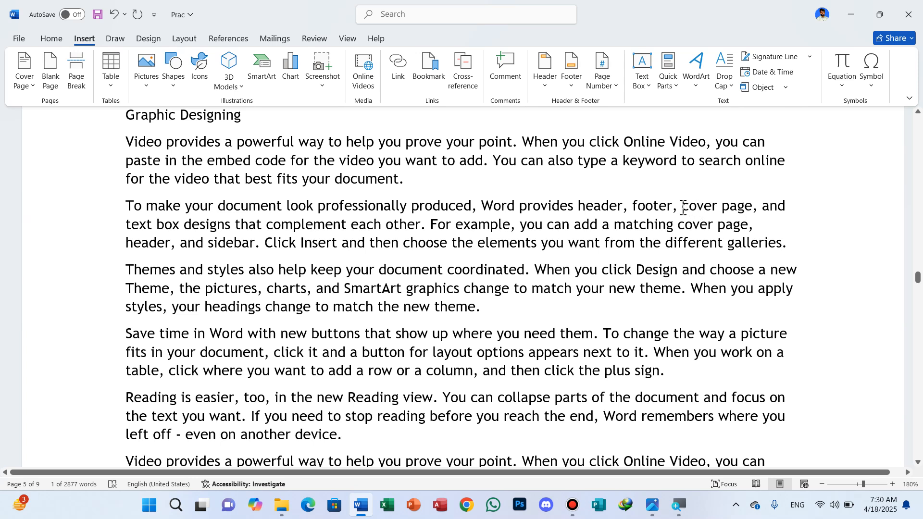
left_click_drag(683, 206, 711, 208)
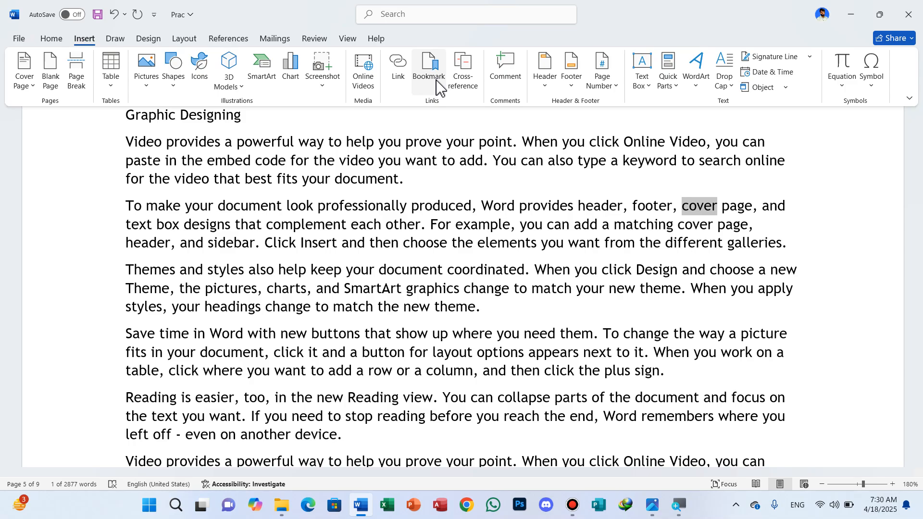
left_click(438, 87)
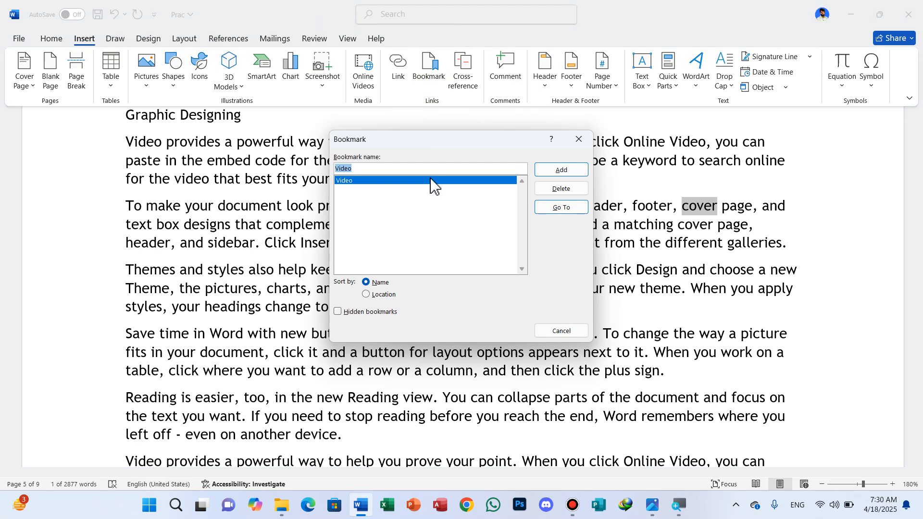
type("cover")
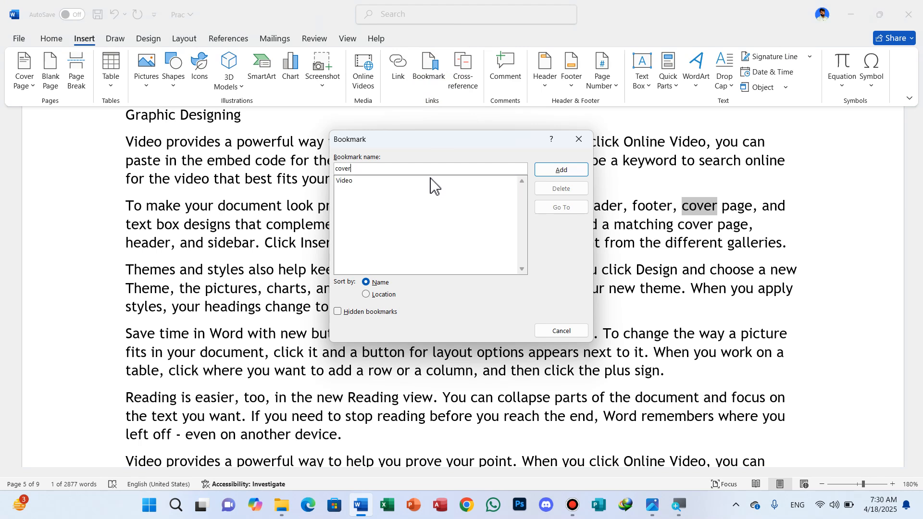
left_click(561, 170)
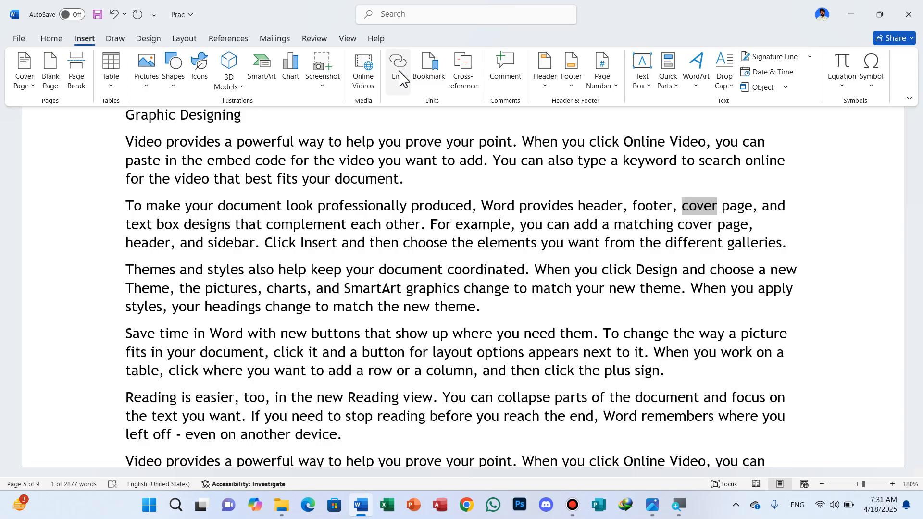
Step: Check the bookmarks offered as hyperlink targets within this document, and go back to the document's start
left_click(398, 77)
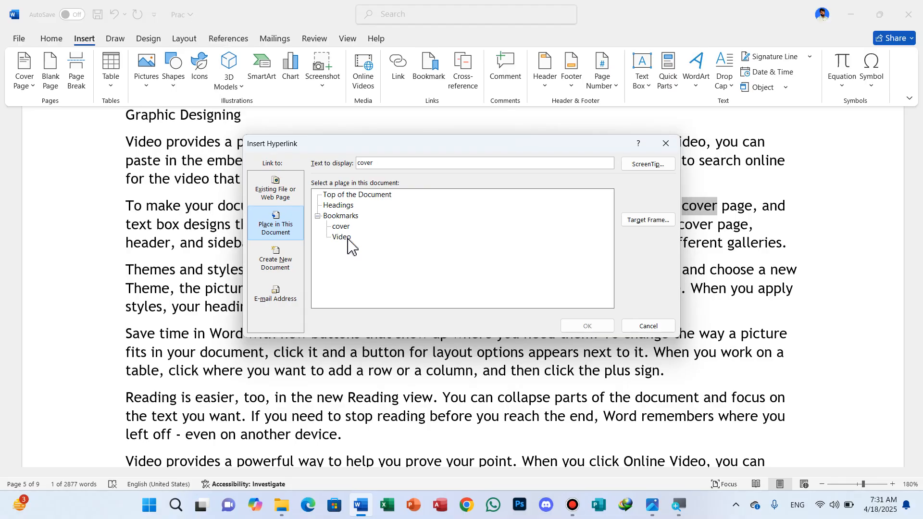
left_click(666, 144)
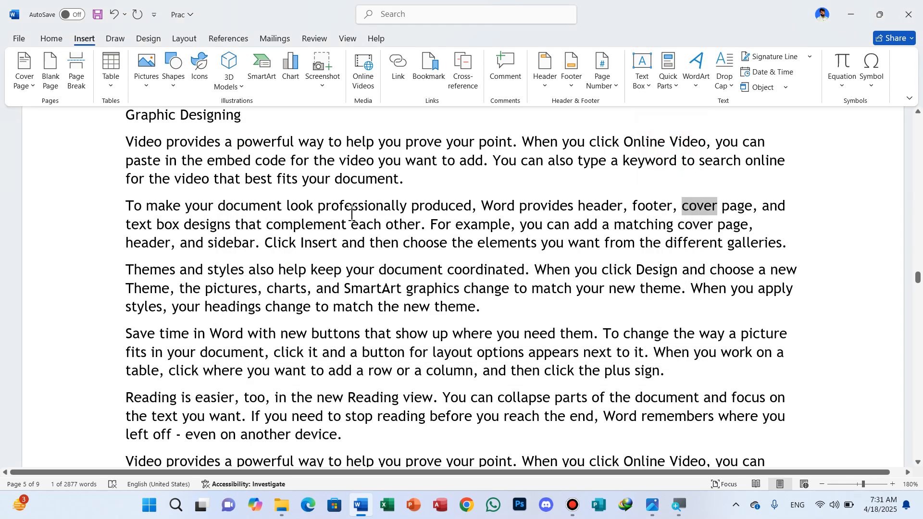
key("ctrl+Home")
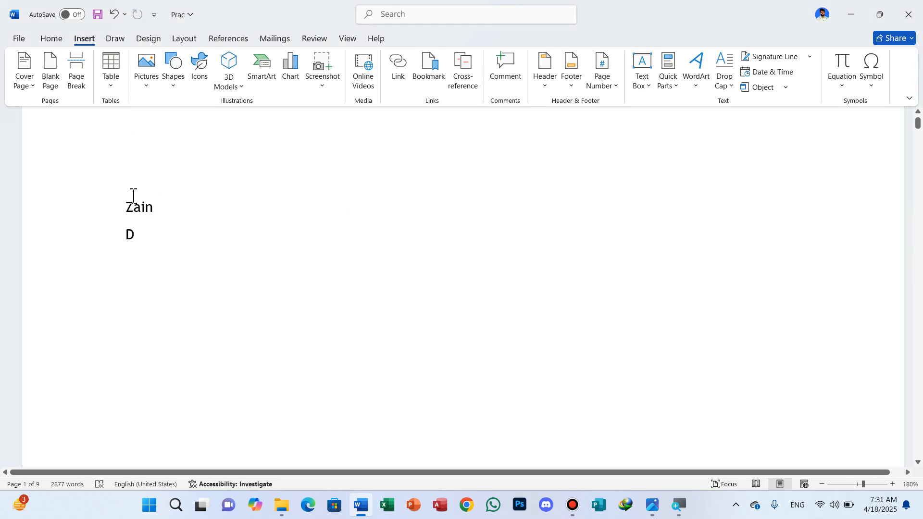
Step: Link the name on the first page to the cover bookmark in this document
left_click_drag(126, 207, 155, 207)
scroll(285, 304, "up", 2)
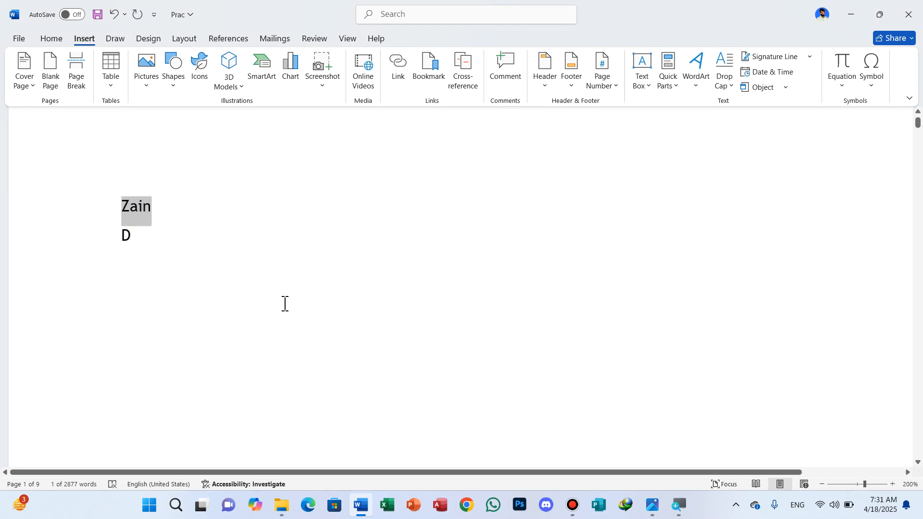
left_click(400, 76)
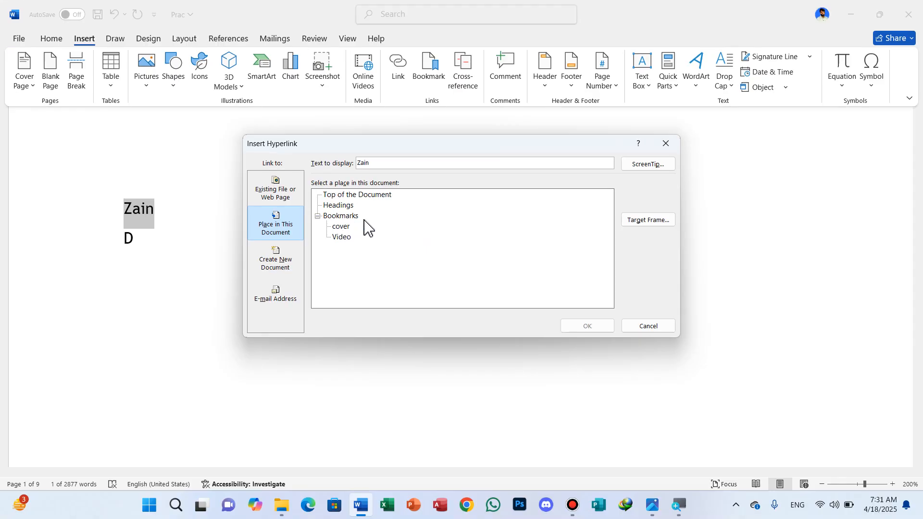
left_click(344, 226)
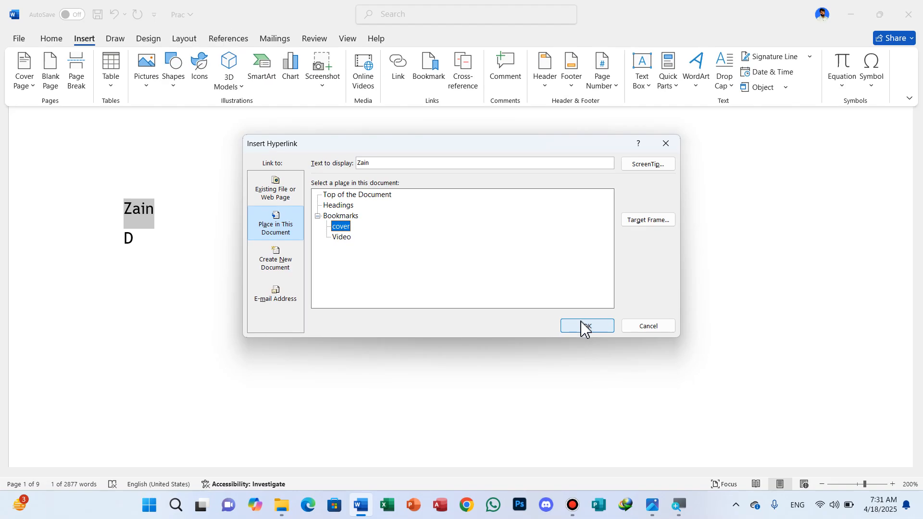
left_click(584, 331)
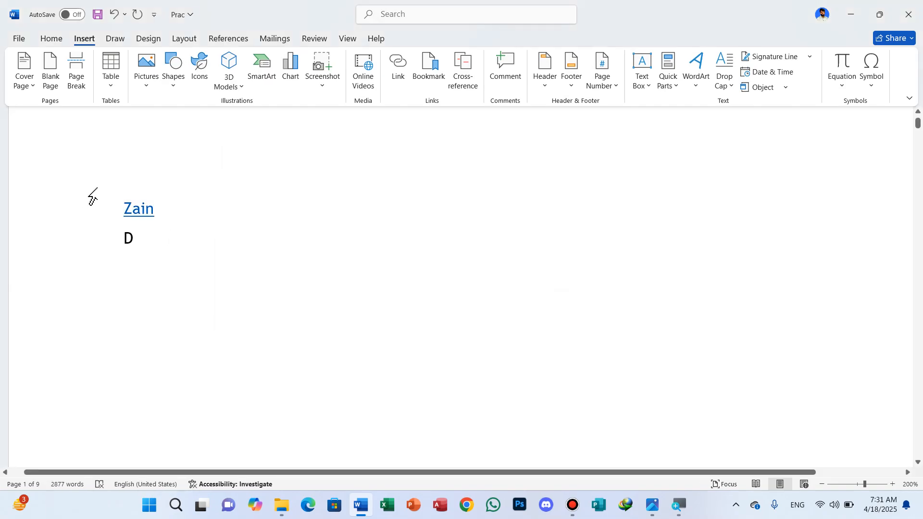
Step: Link the letter D on the first page to the Video bookmark
double_click(128, 239)
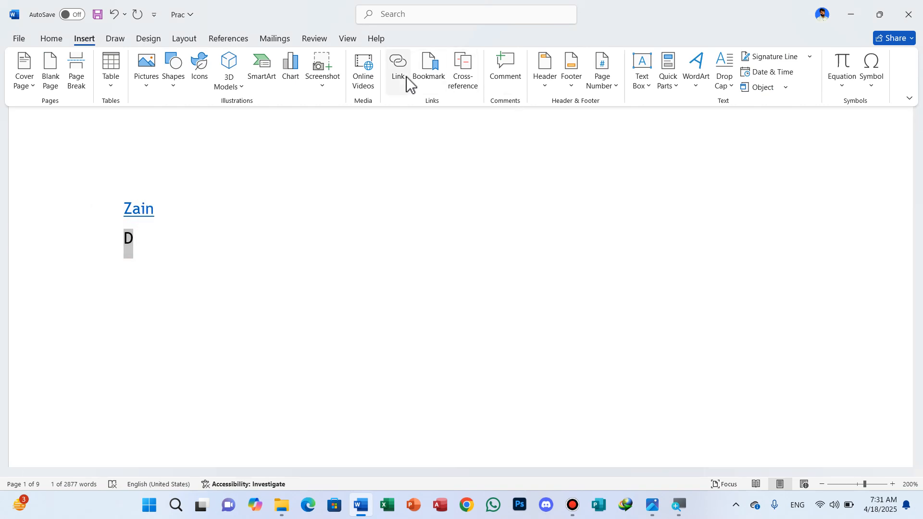
left_click(406, 82)
left_click(342, 237)
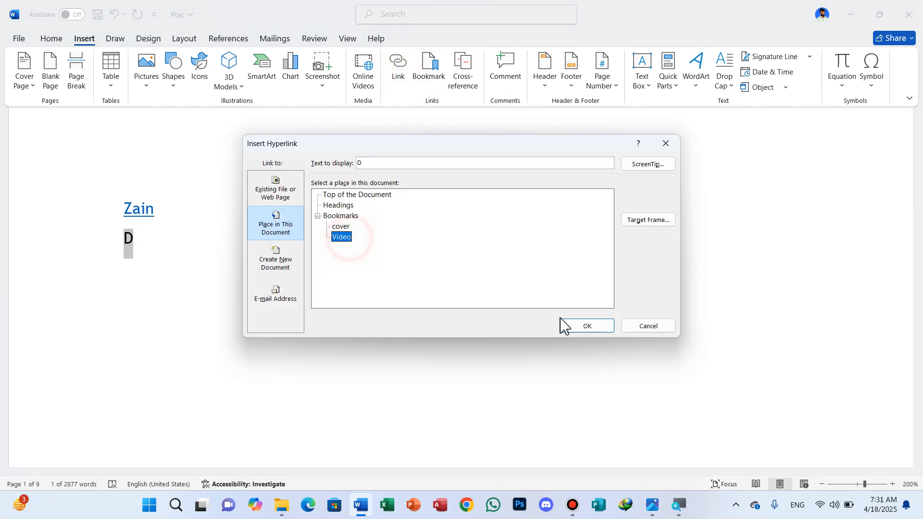
left_click(596, 327)
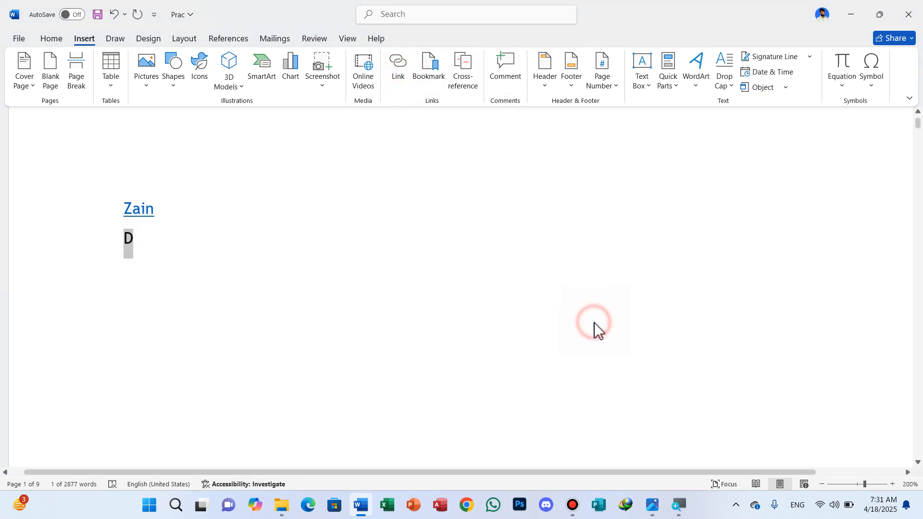
Step: Follow the links on the name and on the letter D, returning to the document's start after each one
left_click(142, 218, "ctrl")
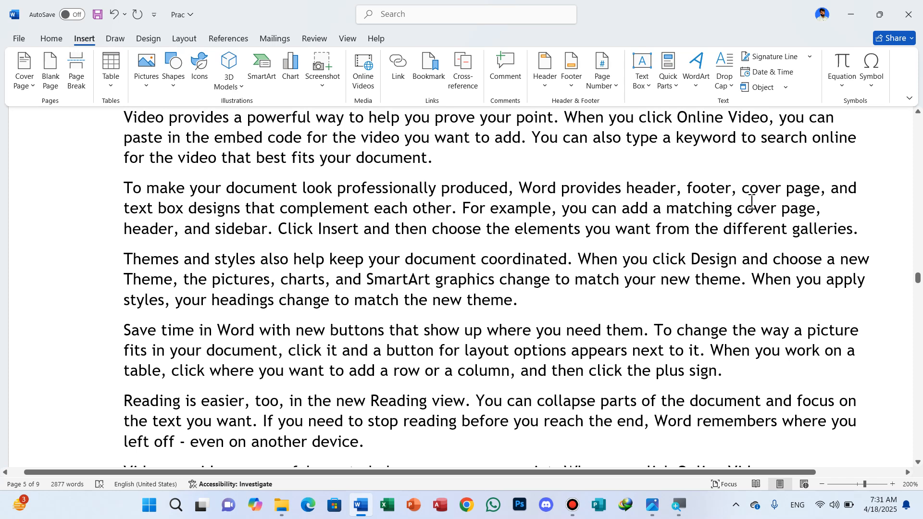
key("ctrl+Home")
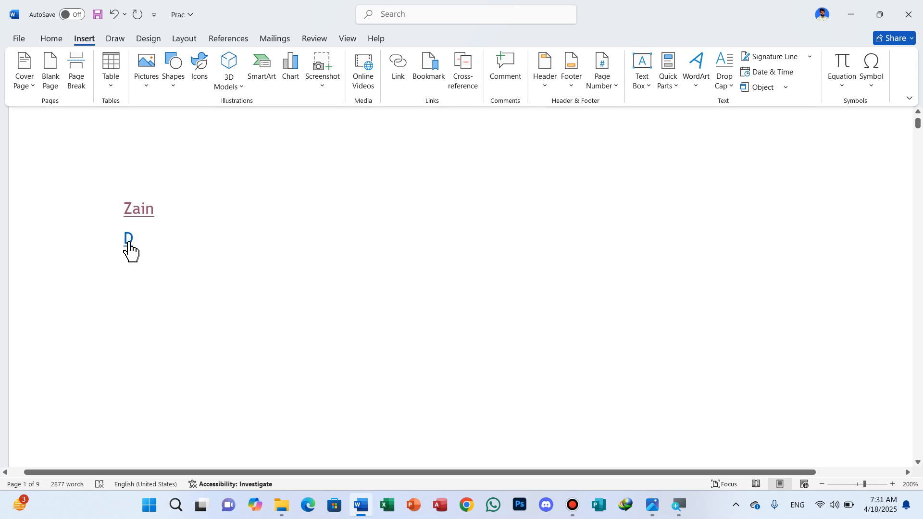
left_click(128, 244, "ctrl")
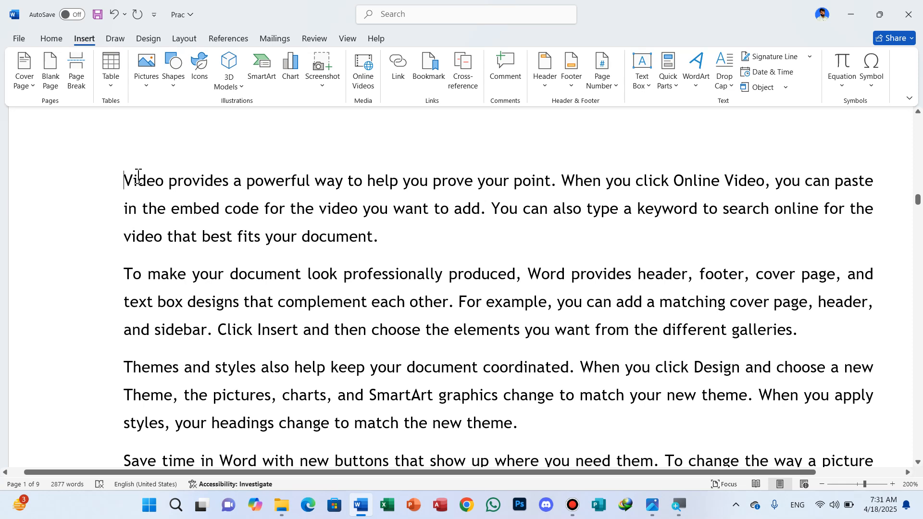
key("ctrl+Home")
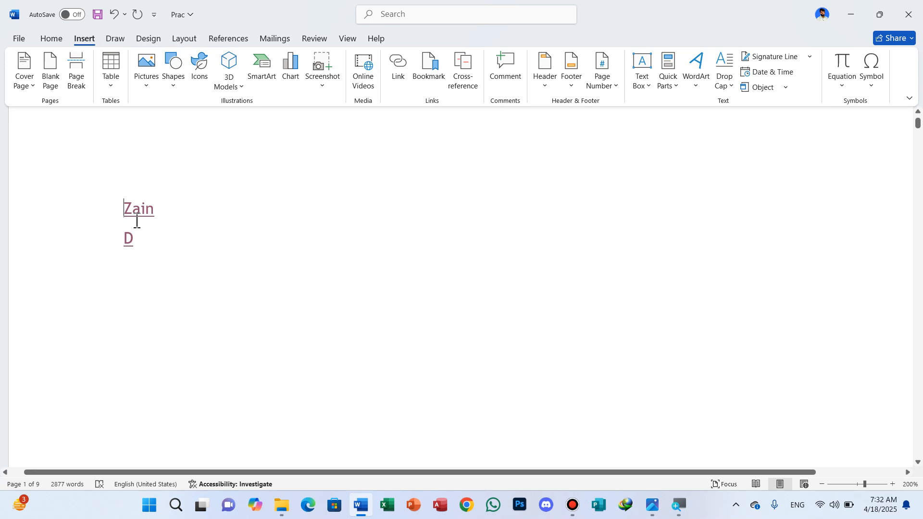
Step: Remove the hyperlinks from the name and from the letter D on the first page
left_click_drag(120, 211, 163, 210)
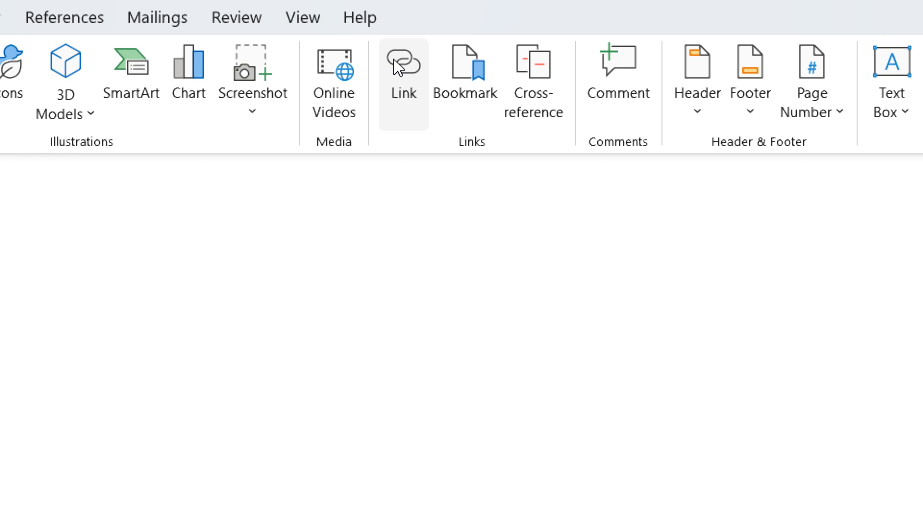
left_click(402, 77)
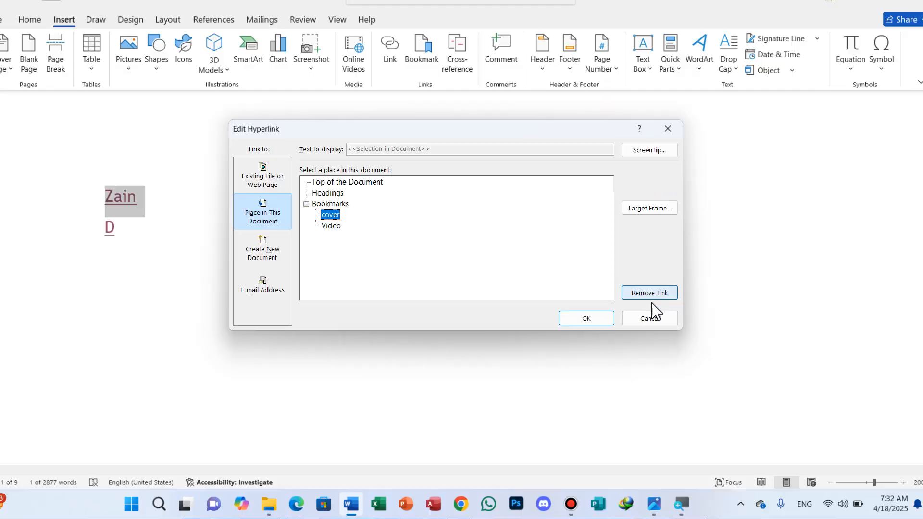
left_click(652, 297)
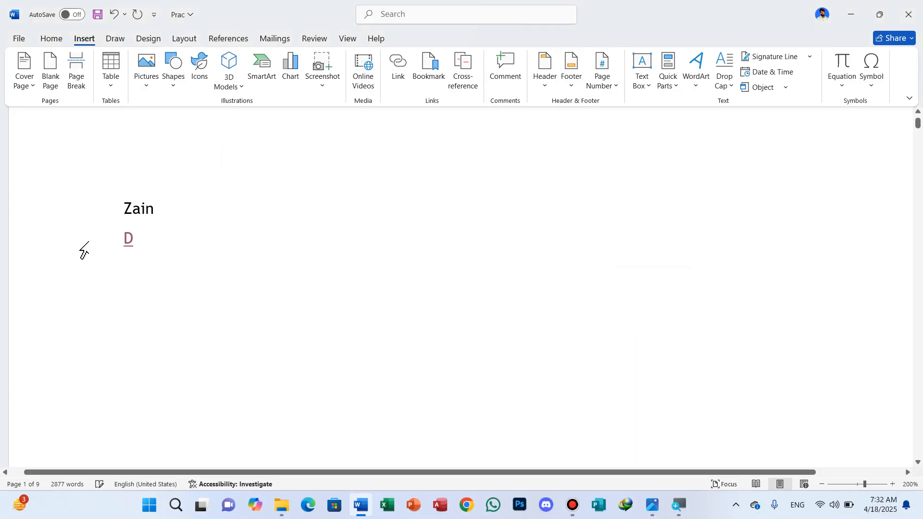
double_click(126, 236)
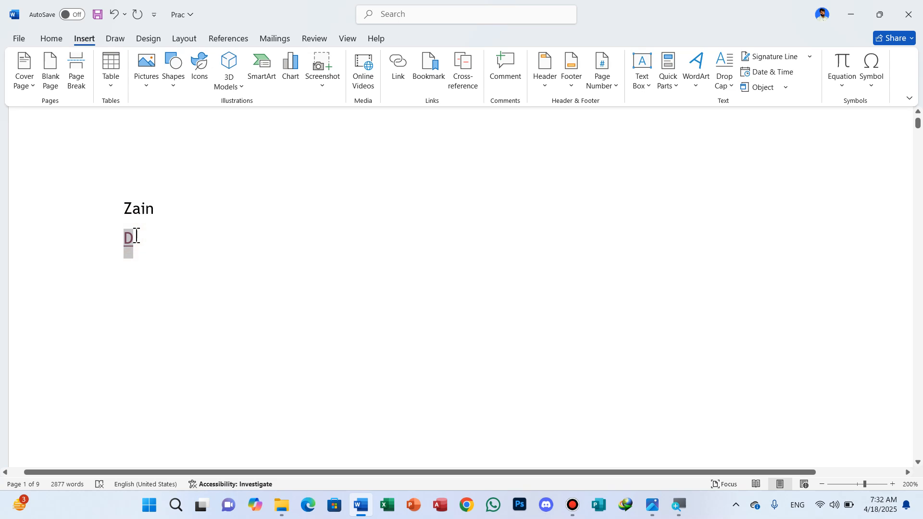
left_click(402, 72)
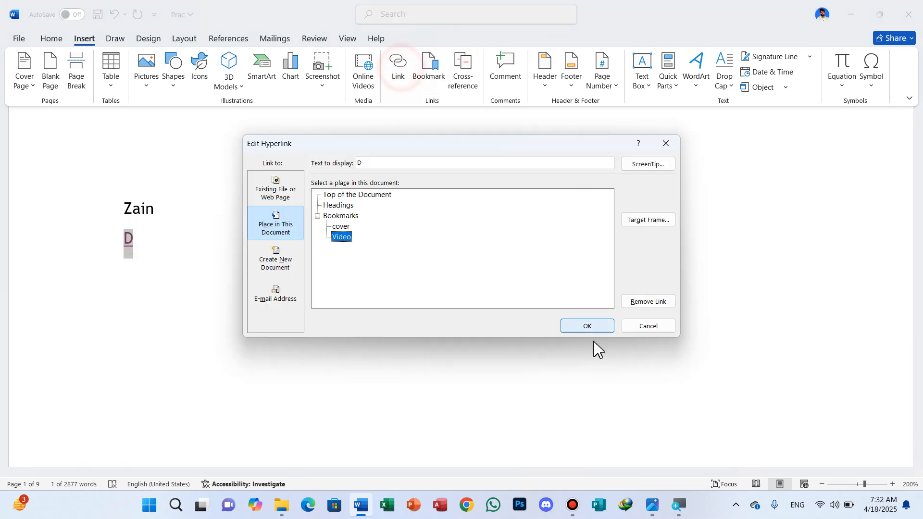
left_click(647, 301)
left_click(250, 209)
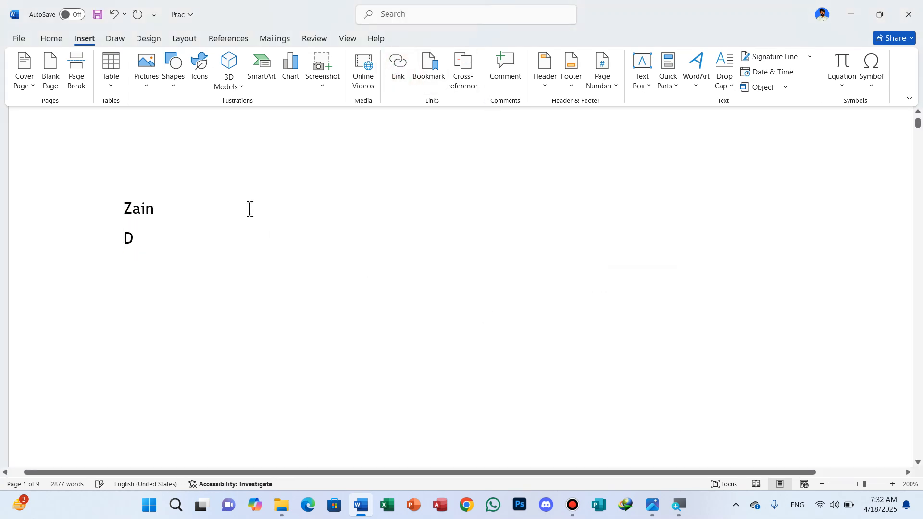
Step: Delete the cover and Video bookmarks, checking the hyperlink targets offered in this document before and after
left_click(399, 70)
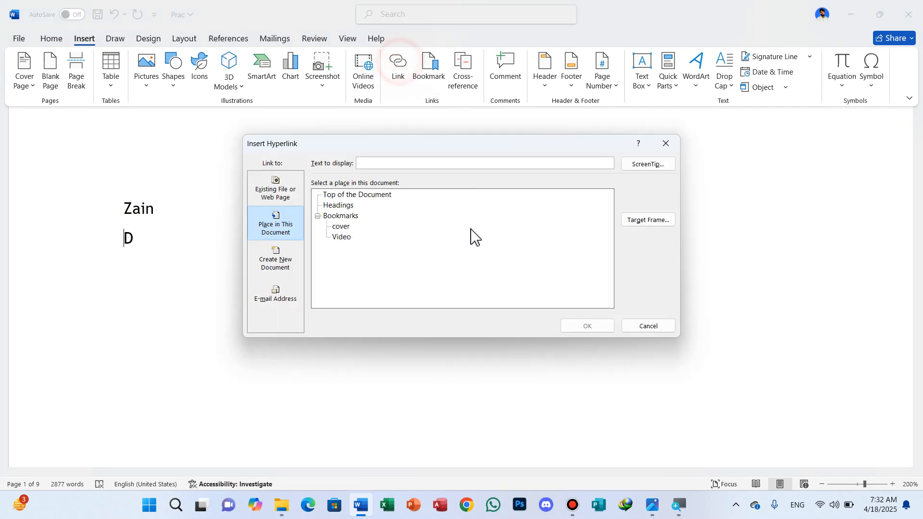
left_click(656, 332)
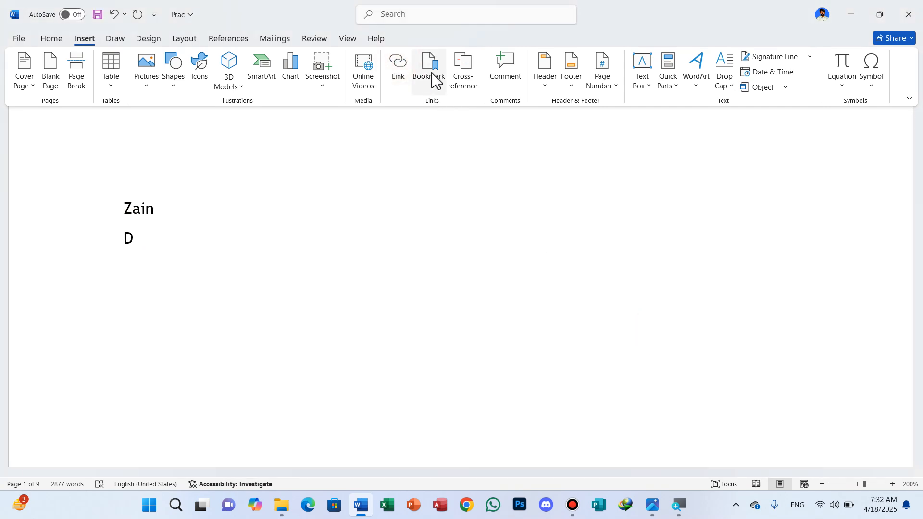
left_click(433, 77)
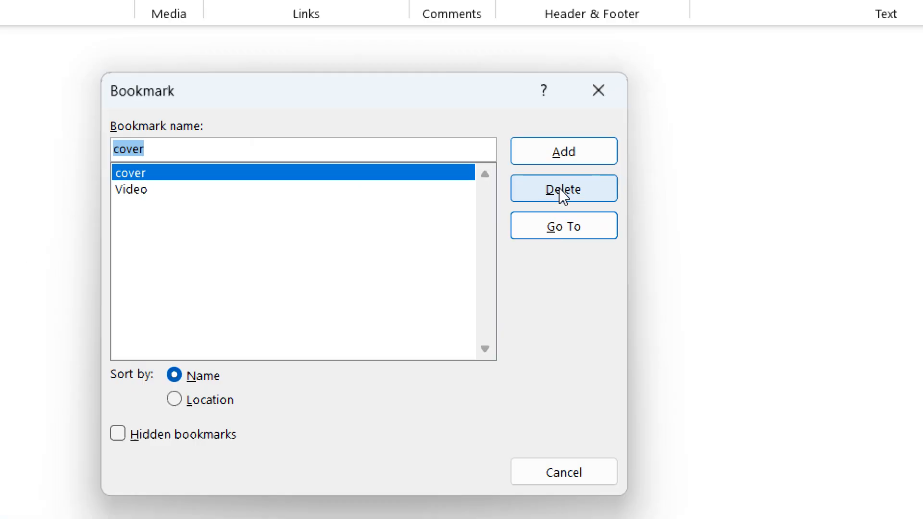
left_click(561, 190)
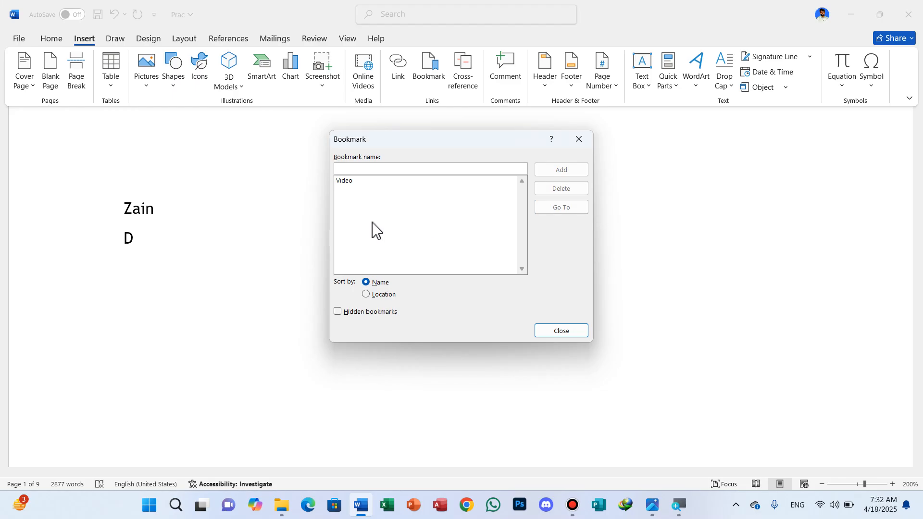
left_click(163, 173)
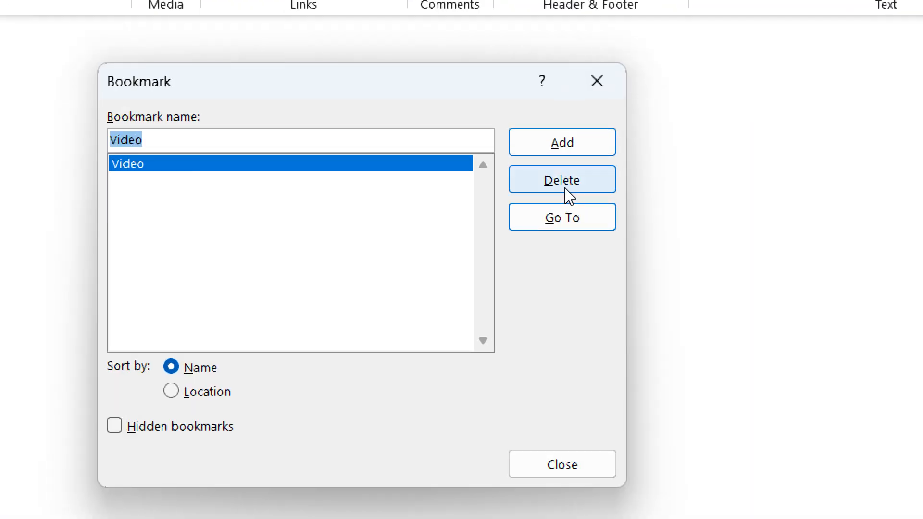
left_click(563, 193)
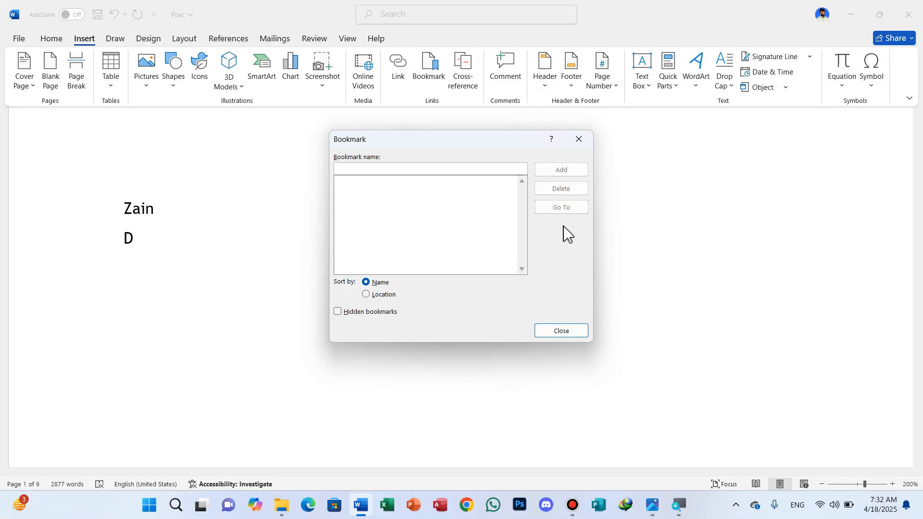
left_click(562, 465)
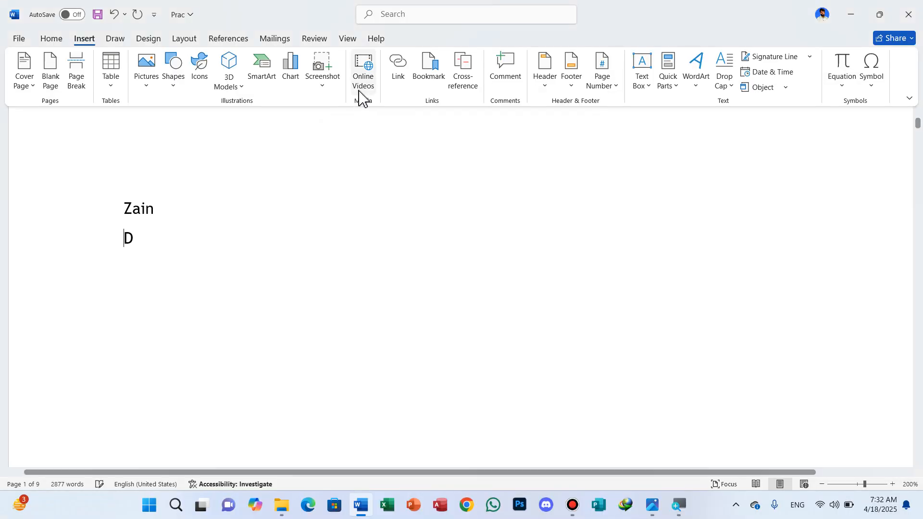
left_click(398, 68)
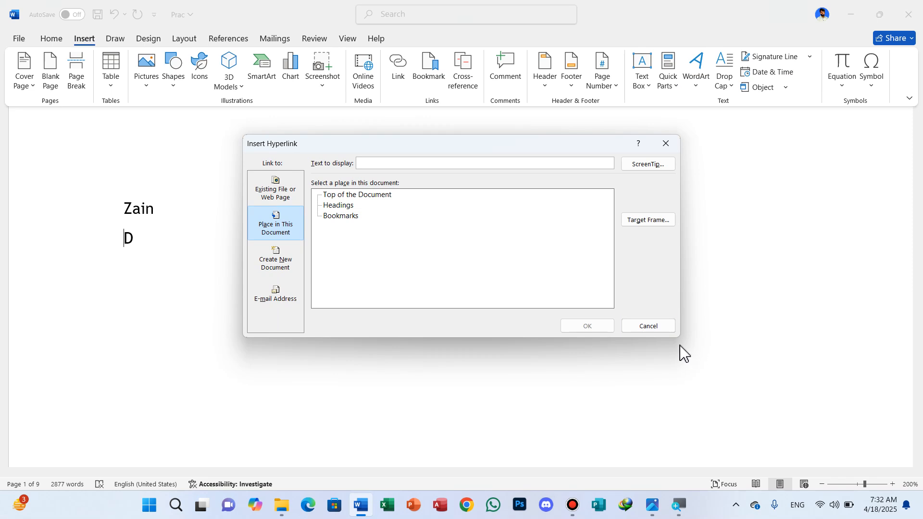
left_click(640, 325)
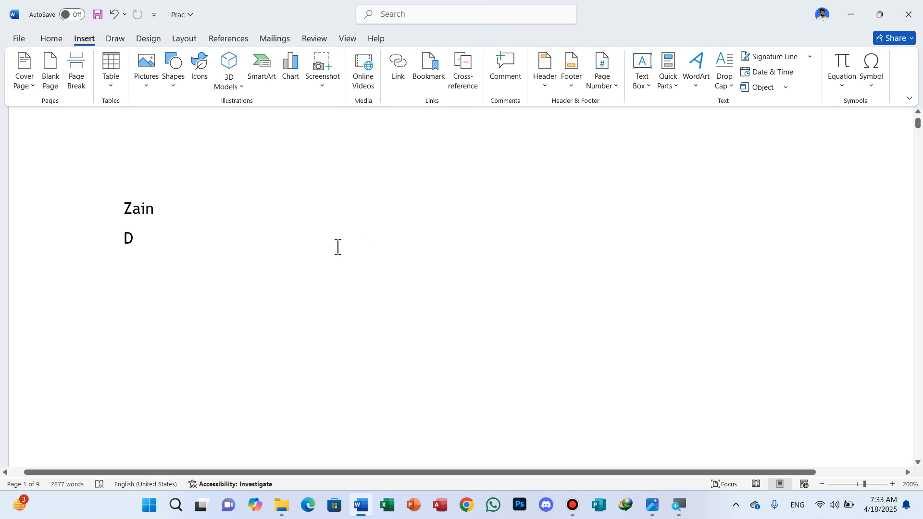
Step: Delete the name, the letter D and the page break at the start of the document
left_click(113, 195)
left_click_drag(178, 244, 182, 249)
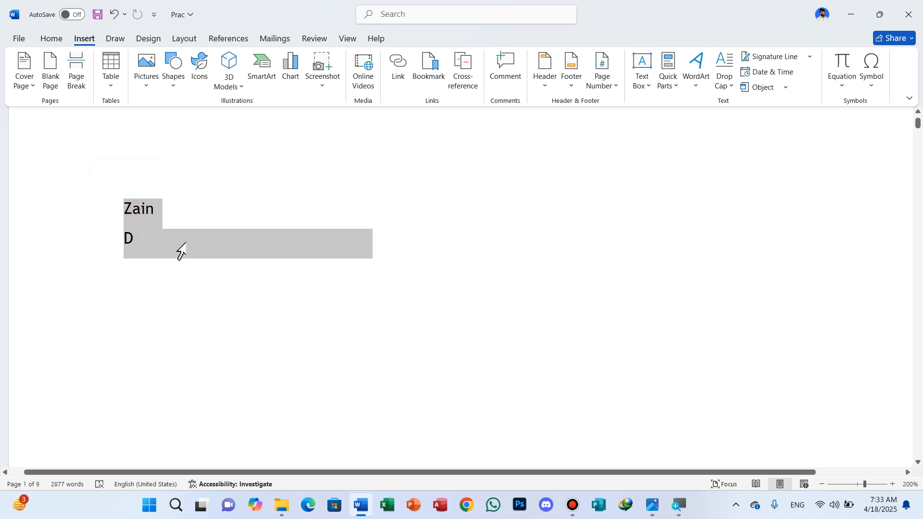
key("Delete")
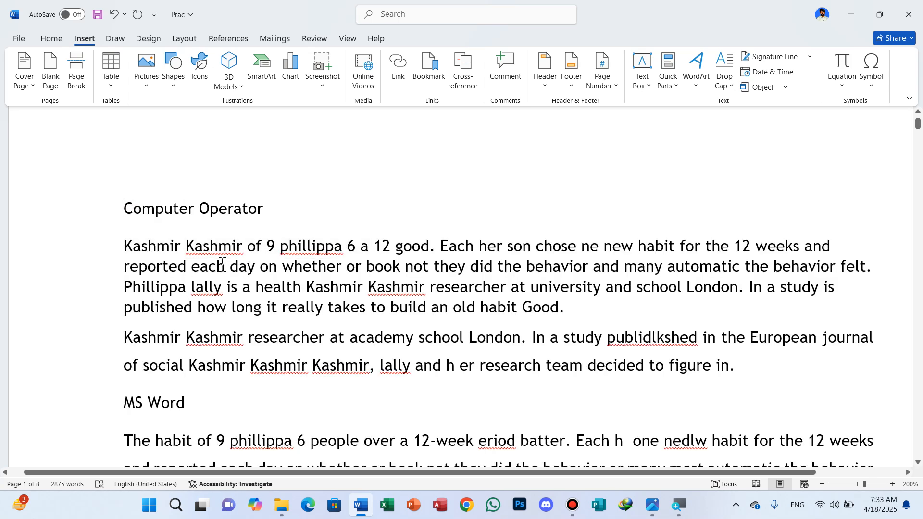
Step: Replace the first word of the paragraph under Computer Operator with "Azad", and place the cursor after "Azad Kashmir"
left_click(123, 244)
left_click_drag(139, 248, 183, 259)
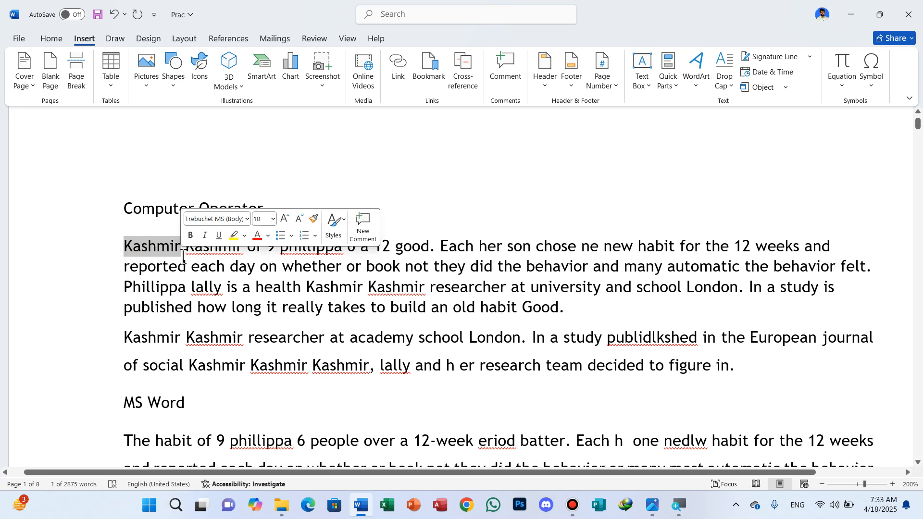
type("Azad")
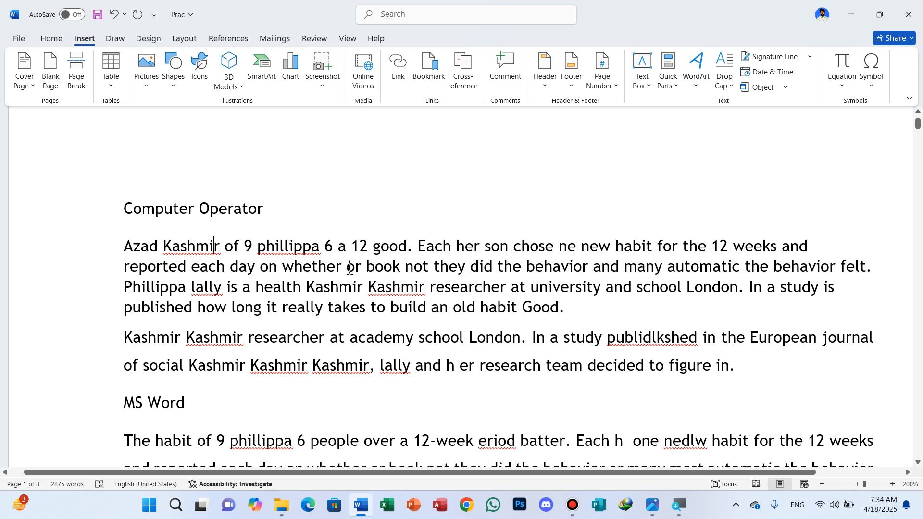
left_click(220, 247)
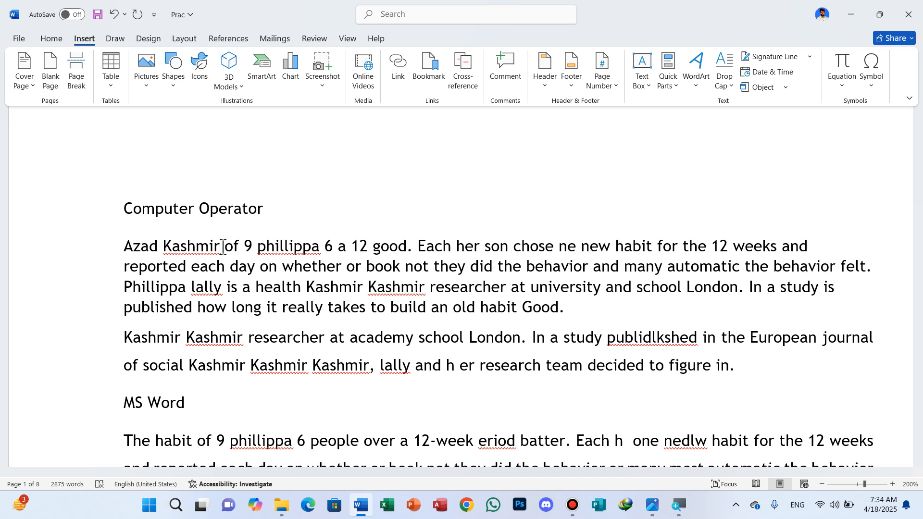
Step: Bookmark the word "make" in the second paragraph under Dress Designing with the name make
scroll(222, 247, "down", 15)
scroll(223, 247, "down", 20)
scroll(224, 246, "down", 20)
scroll(225, 245, "down", 10)
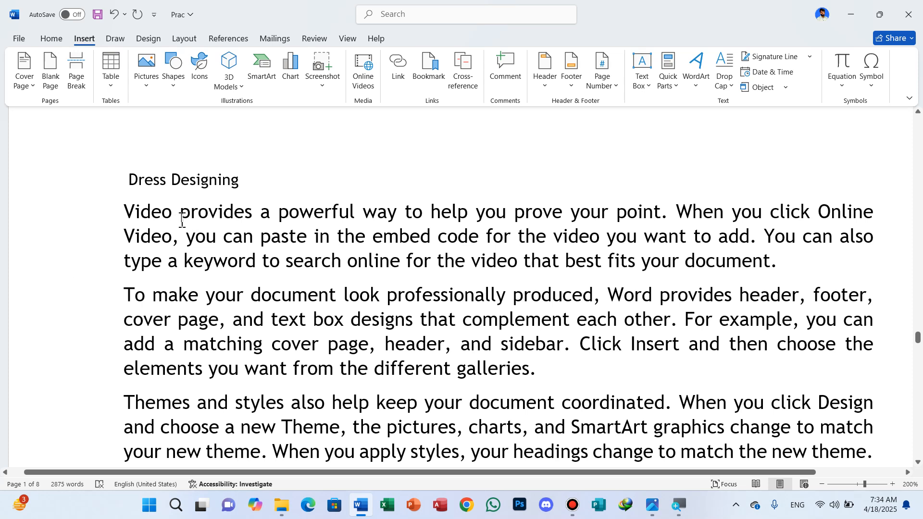
left_click(155, 292)
left_click_drag(154, 292, 201, 300)
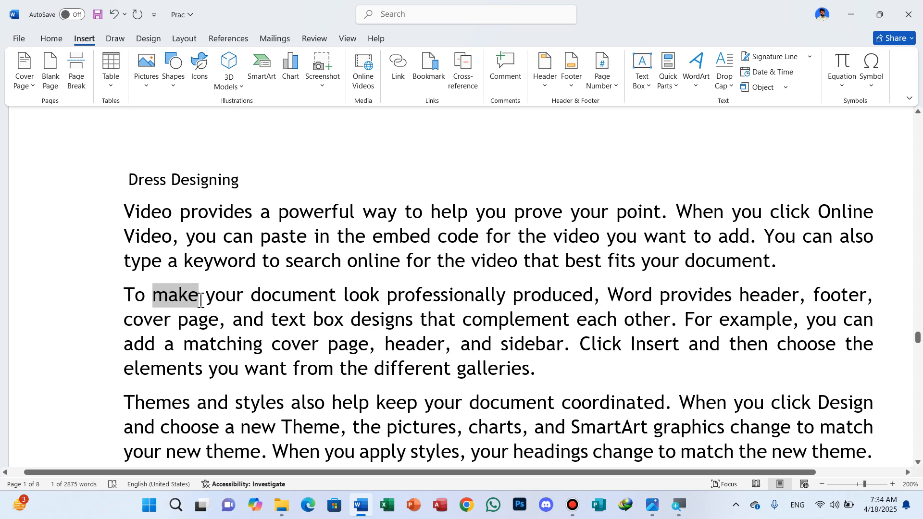
left_click(424, 68)
type("make")
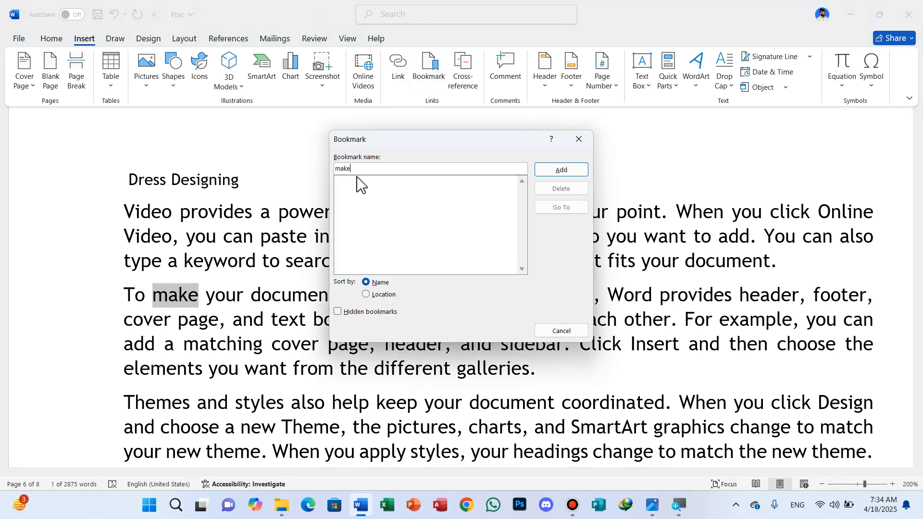
left_click(551, 174)
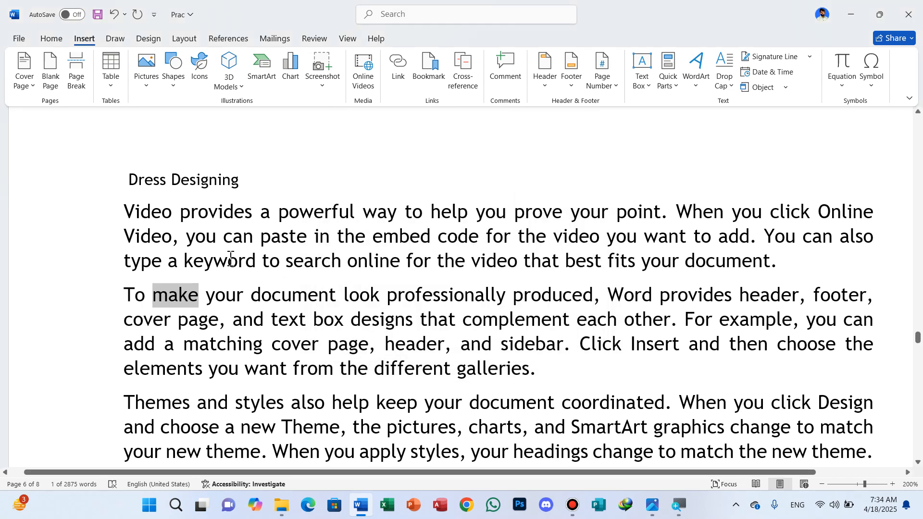
Step: Return to the document's start and bookmark the word "of" after "Azad Kashmir" with the name of
key("ctrl+Home")
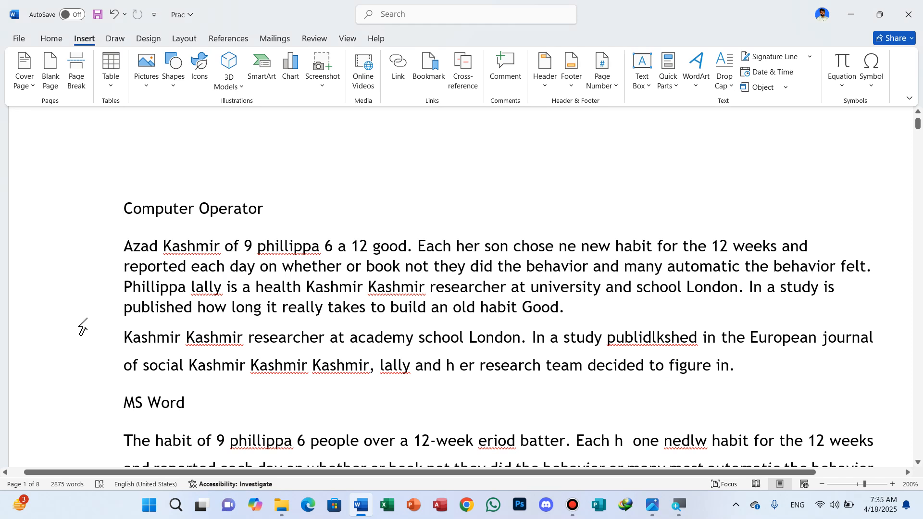
double_click(231, 245)
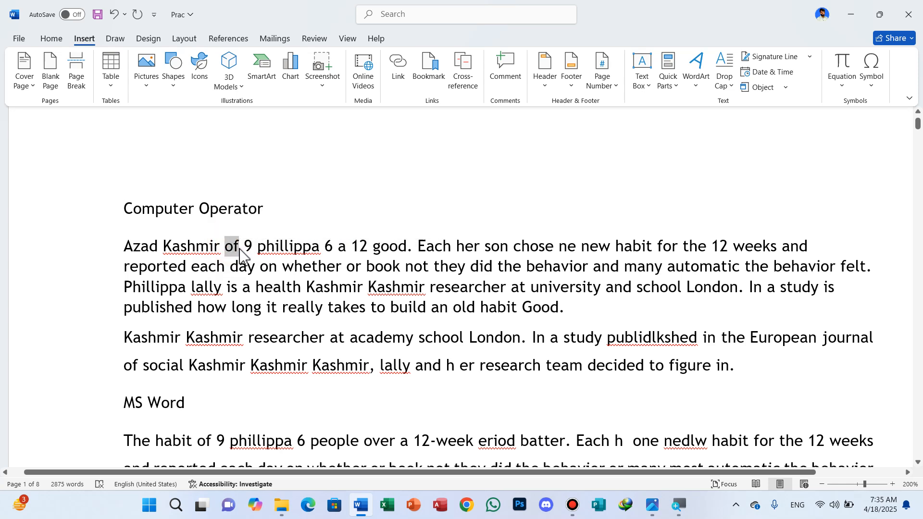
left_click(429, 65)
type("of")
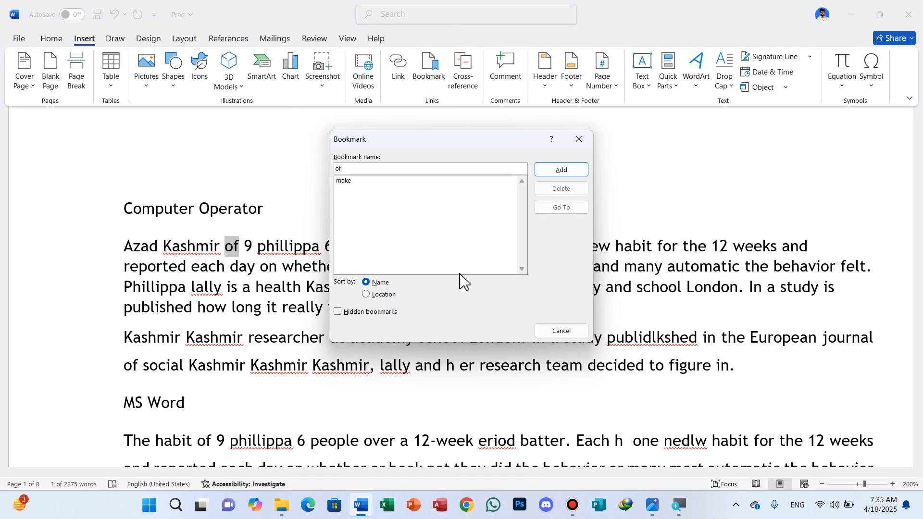
left_click(552, 171)
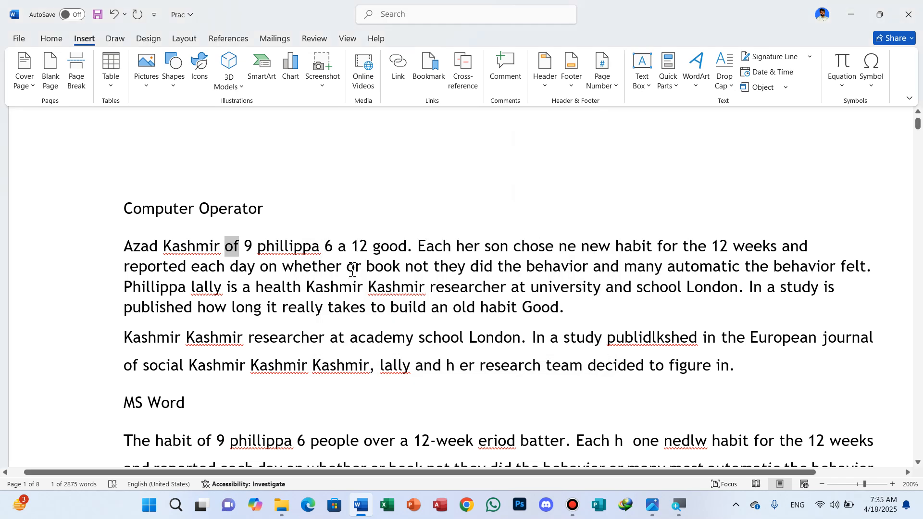
Step: Add an opening parenthesis after "Azad Kashmir" and insert a hyperlinked cross-reference to the text of the make bookmark behind it
left_click(221, 248)
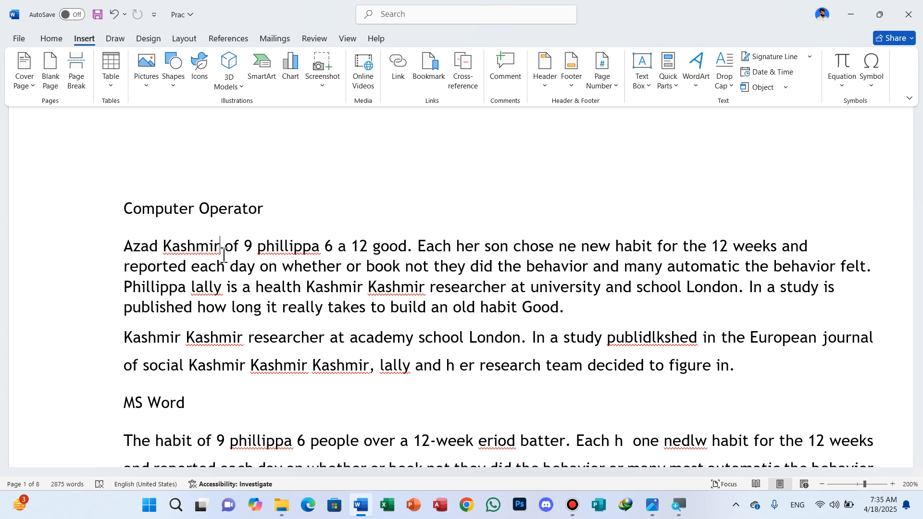
key("ctrl+z")
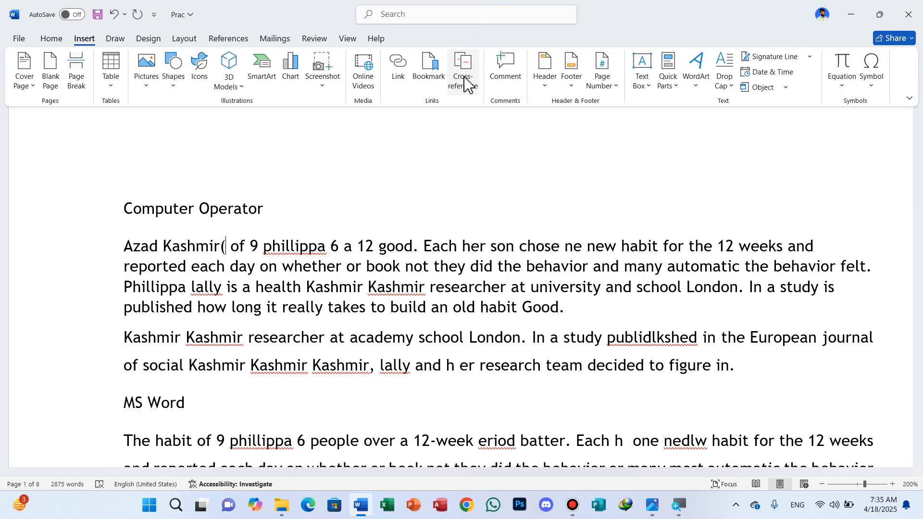
left_click(466, 85)
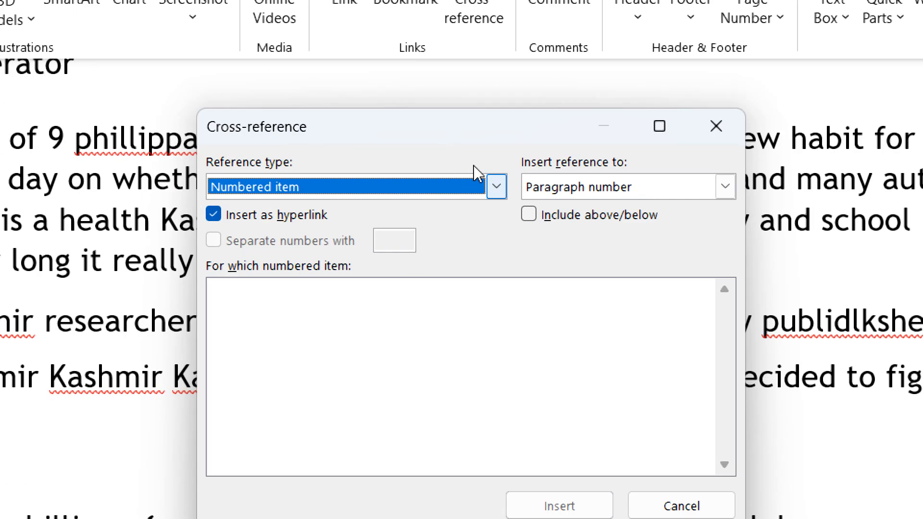
left_click(475, 181)
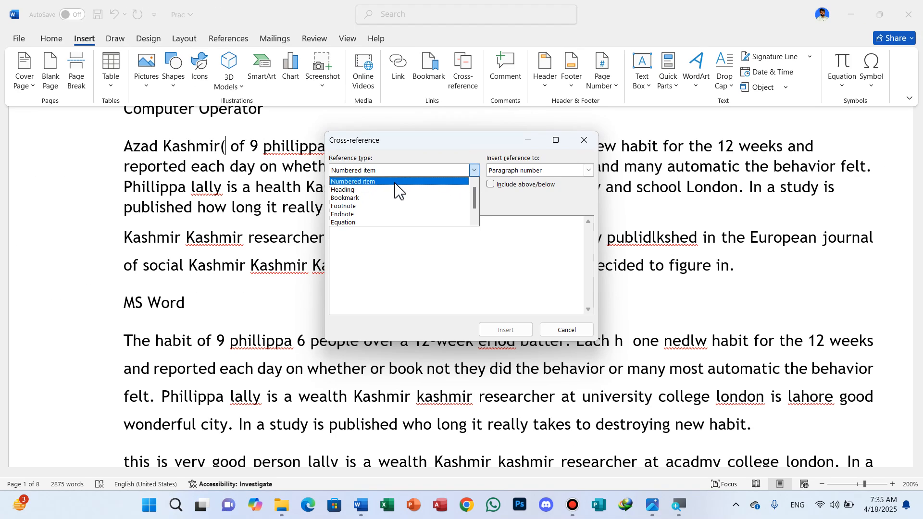
left_click(363, 198)
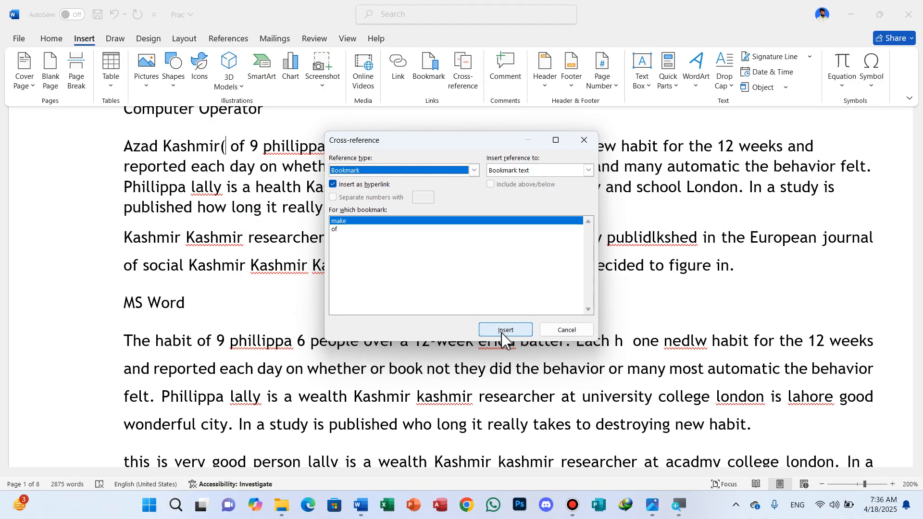
left_click(508, 327)
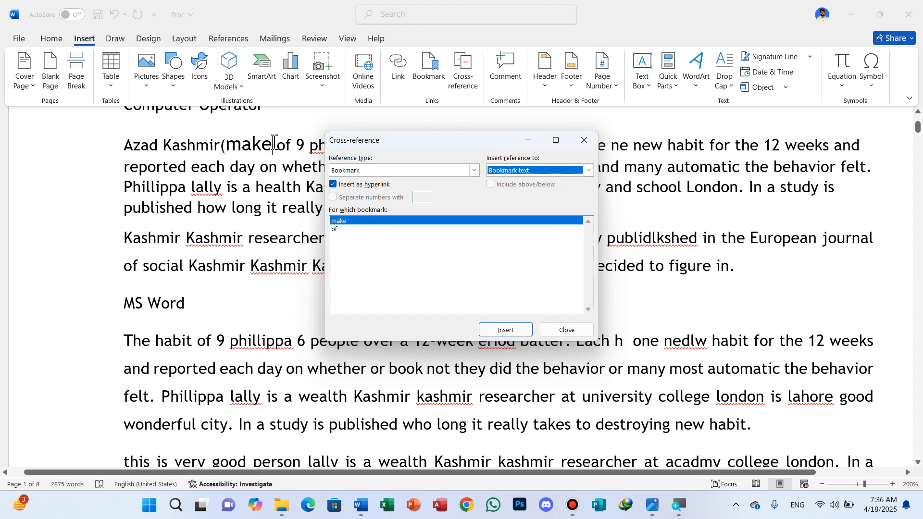
left_click(273, 144)
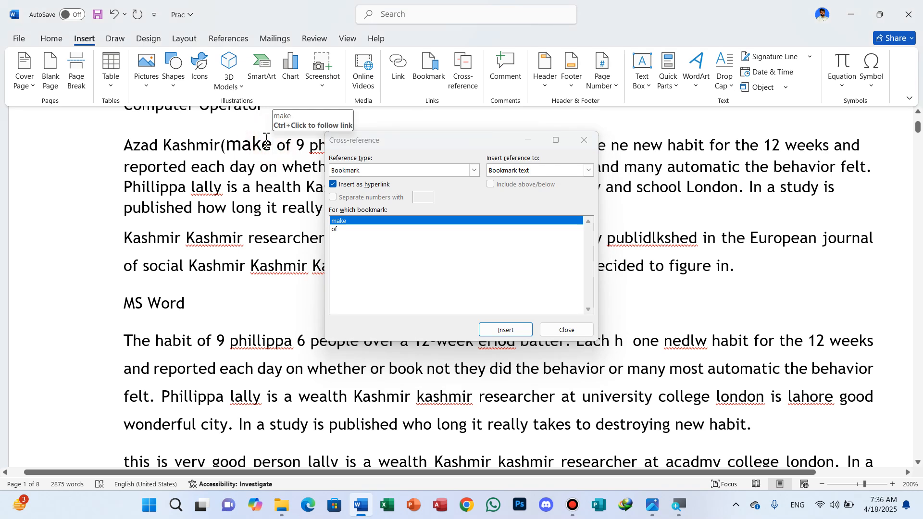
Step: Add a comma after the "make" reference and insert a hyperlinked cross-reference to the make bookmark's page number
type(",.")
key("BackSpace")
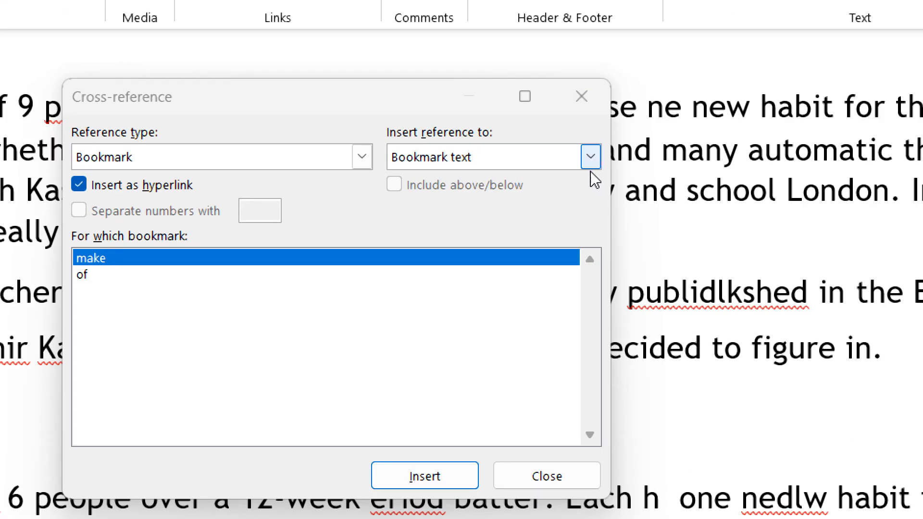
left_click(590, 169)
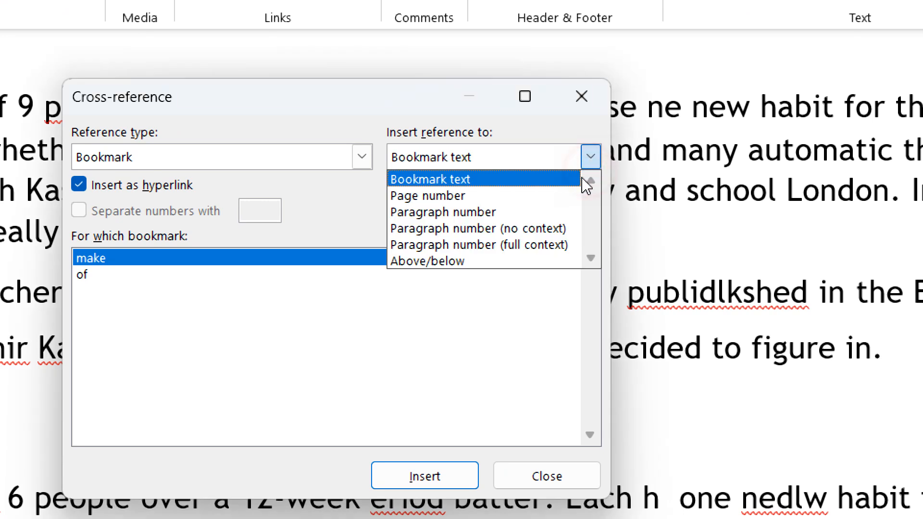
left_click(513, 194)
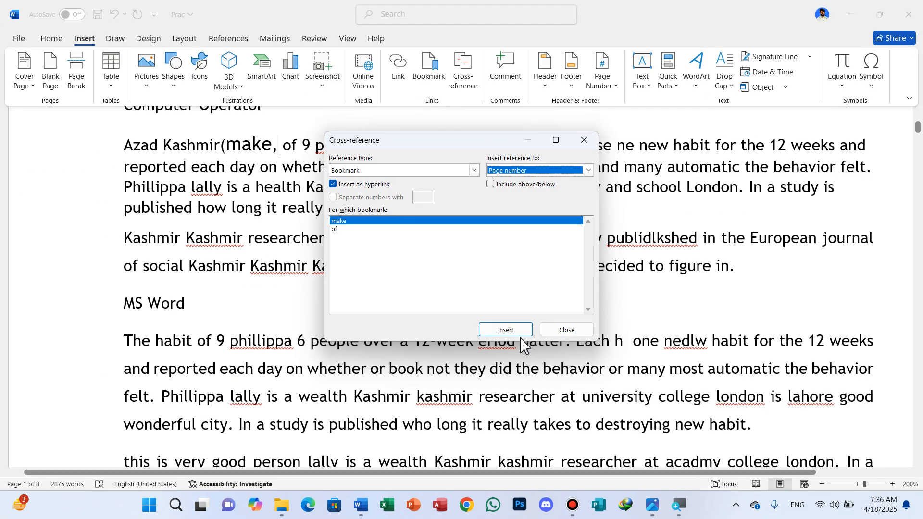
left_click(506, 330)
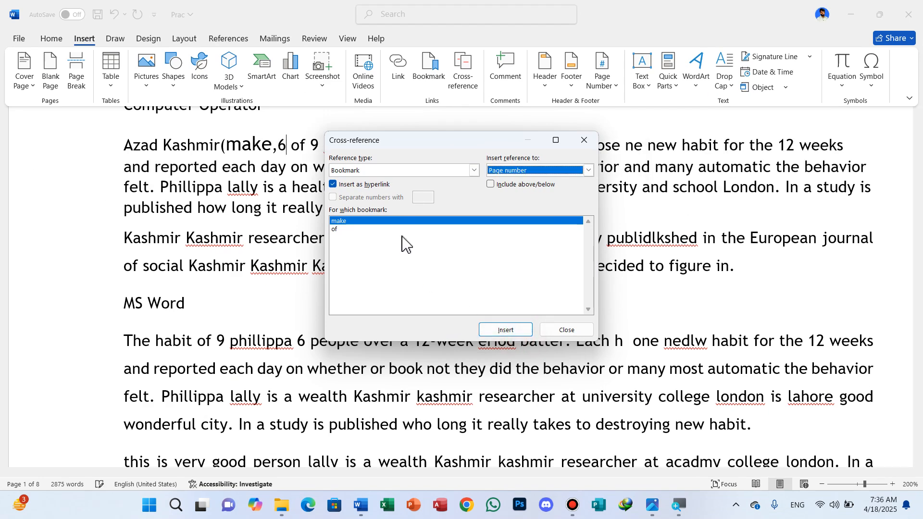
Step: Add a comma and a cross-reference to the make bookmark's paragraph number, and end the group with a closing parenthesis
left_click(287, 140)
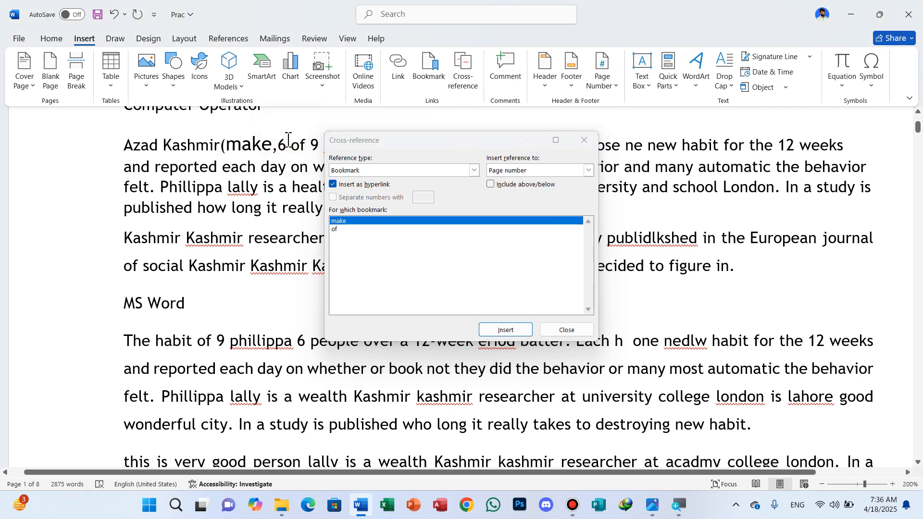
type(",")
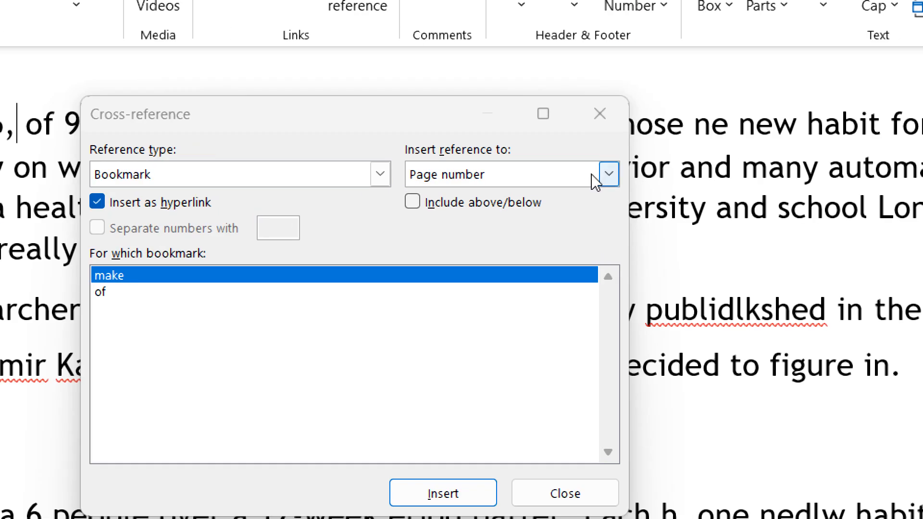
left_click(593, 176)
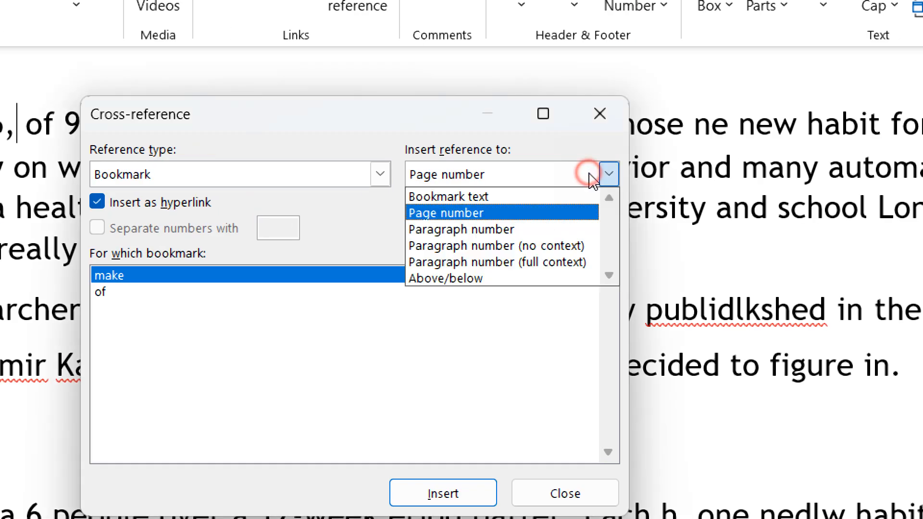
key("Return")
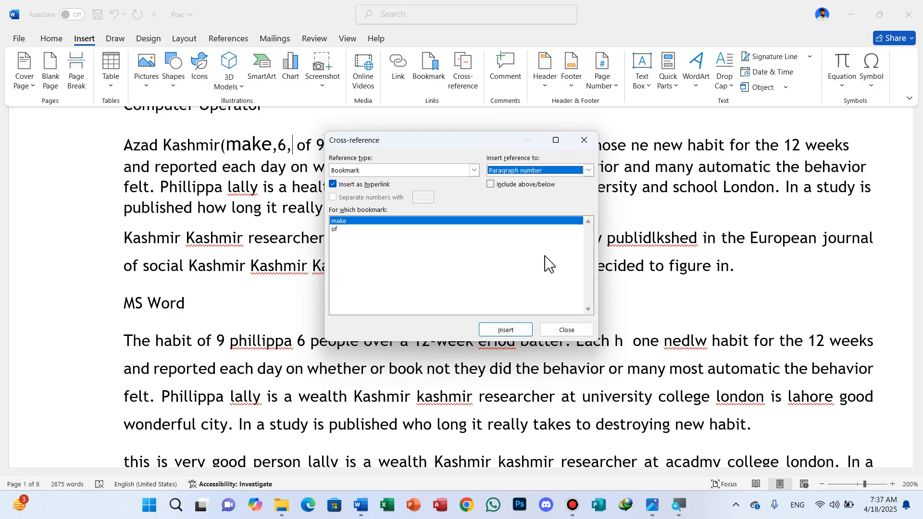
left_click(503, 335)
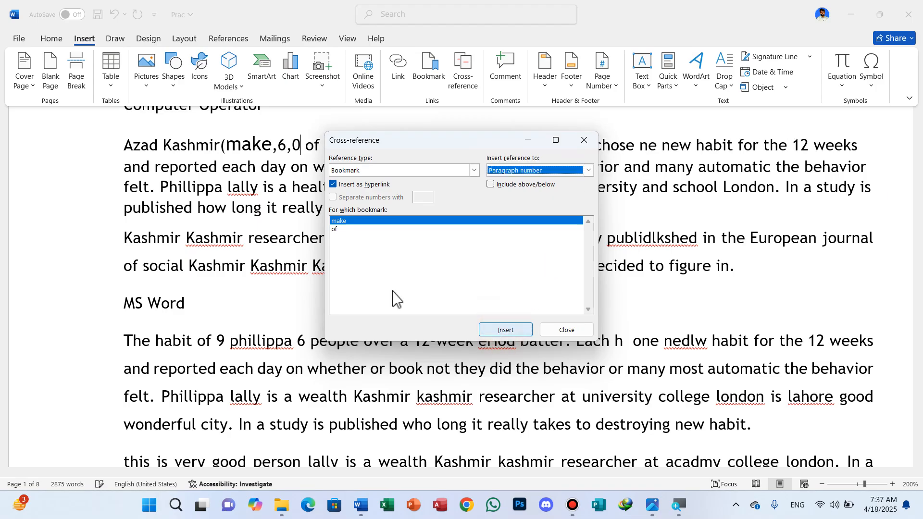
left_click(583, 141)
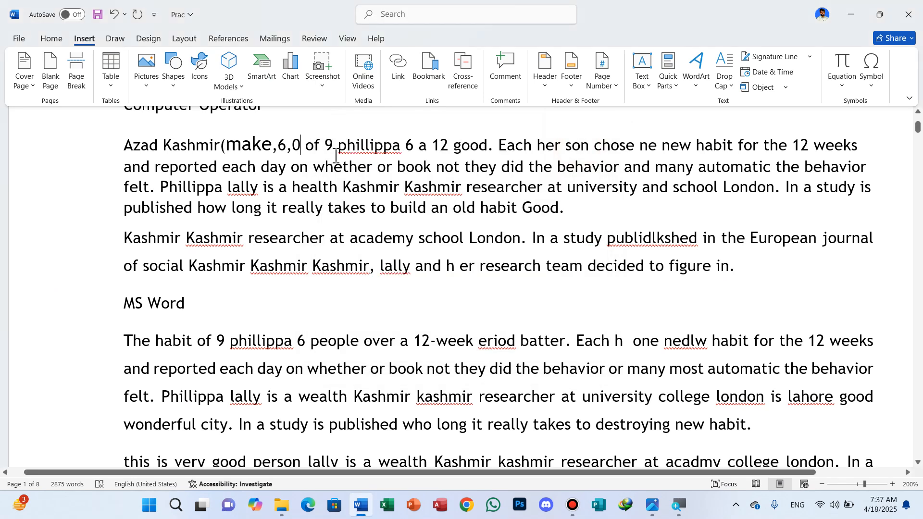
type(")")
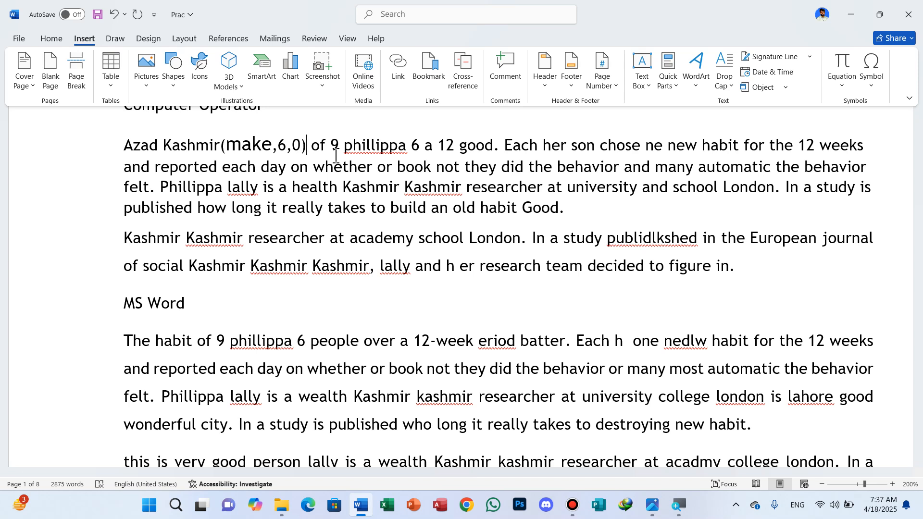
Step: Follow the "make" reference and insert a hyperlinked page number cross-reference to the of bookmark after "click the plus sign."
left_click(257, 154, "ctrl")
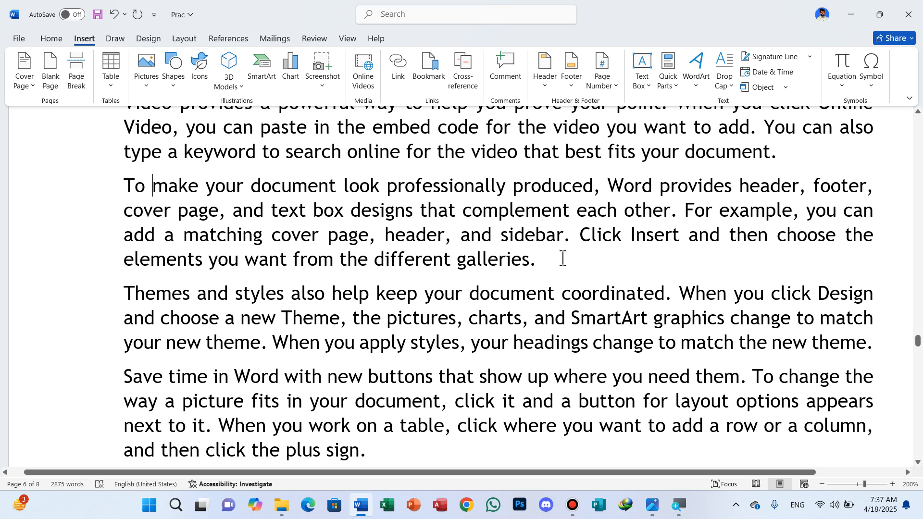
left_click(374, 456)
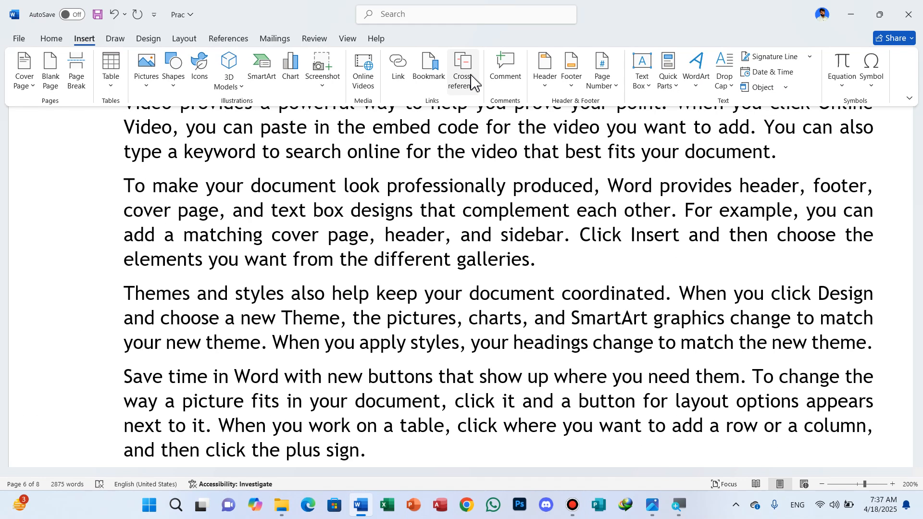
left_click(456, 72)
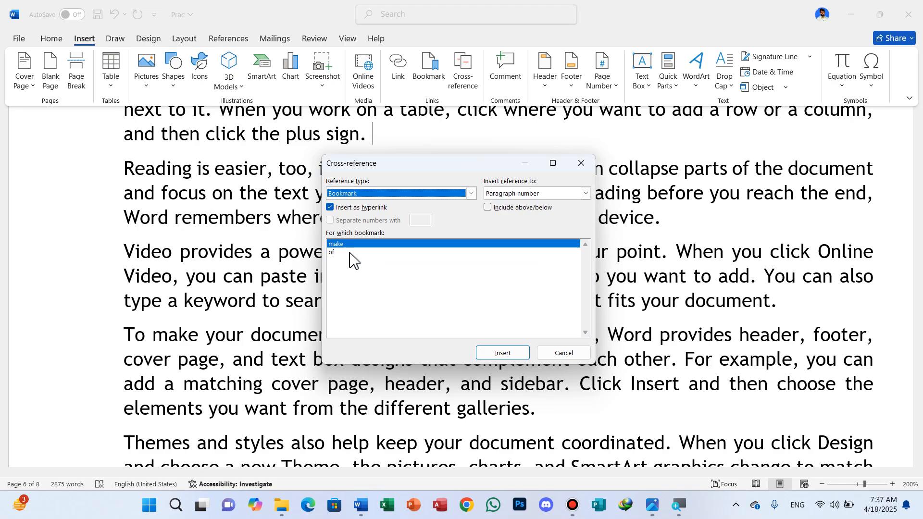
left_click(201, 267)
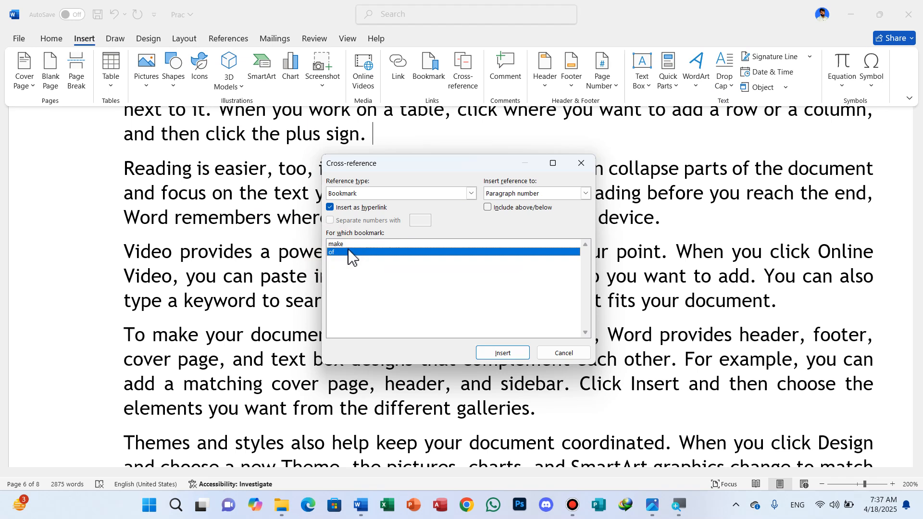
left_click(585, 193)
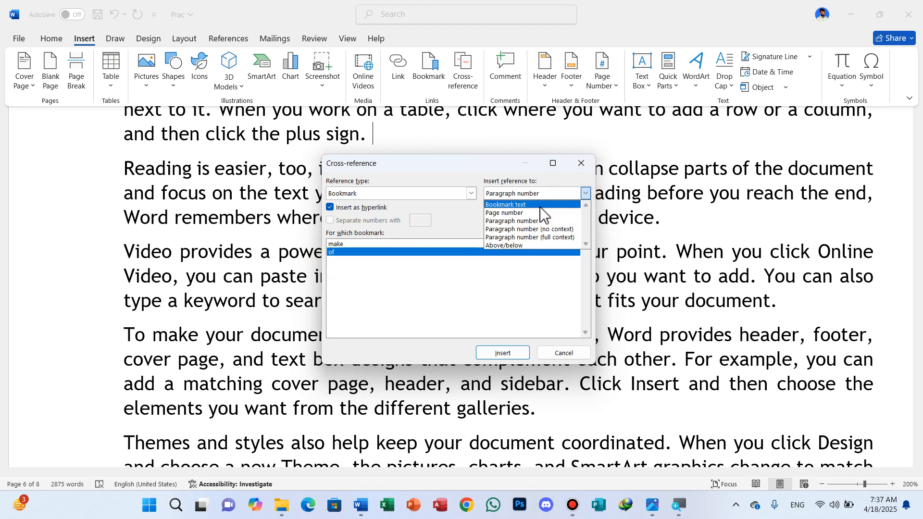
left_click(513, 212)
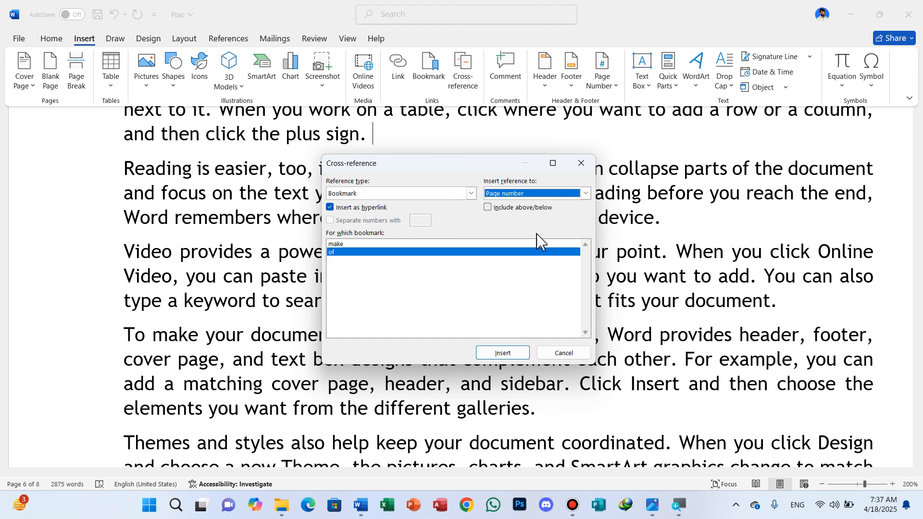
left_click(503, 353)
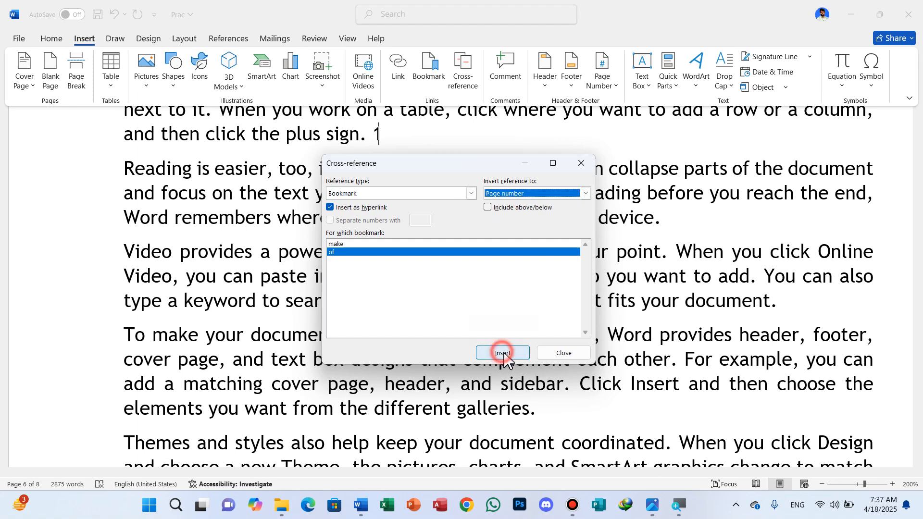
left_click(558, 353)
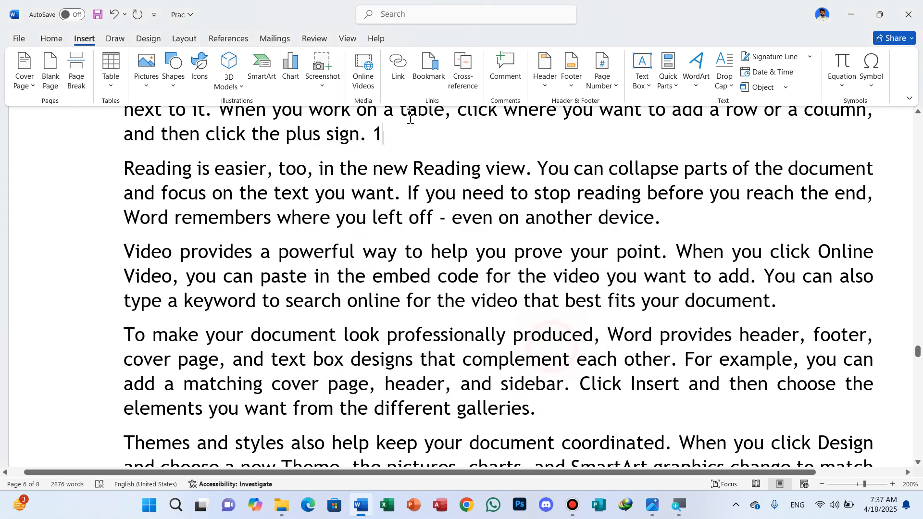
Step: Test the page number reference to the of bookmark, and follow the "make" text reference there and back
left_click(377, 138, "ctrl")
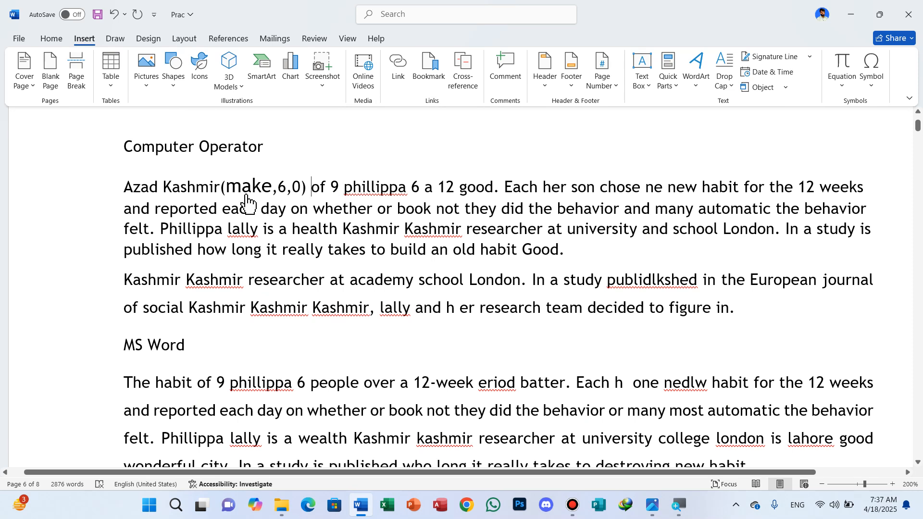
left_click(234, 192, "ctrl")
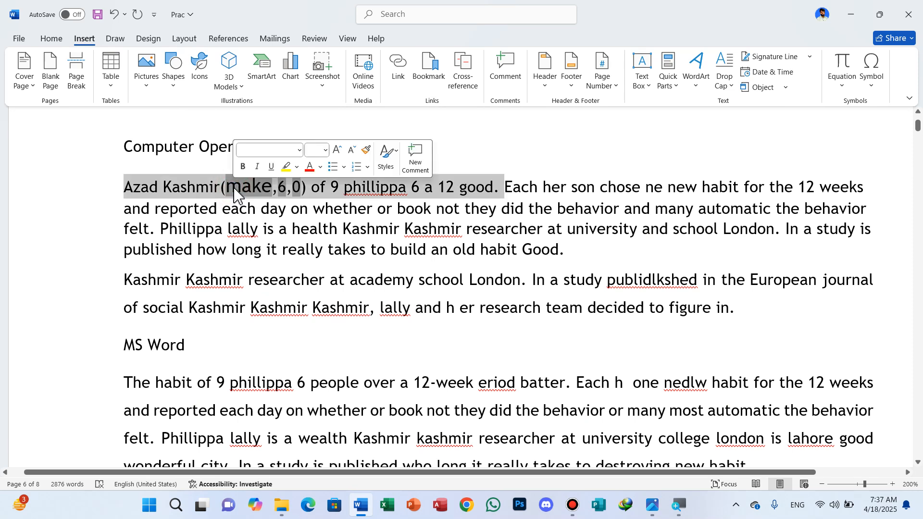
left_click(250, 186)
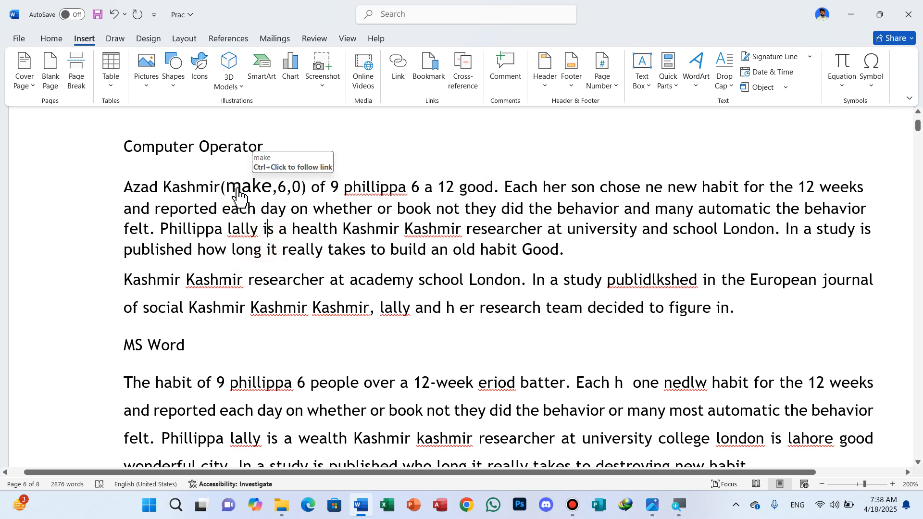
left_click(241, 192, "ctrl")
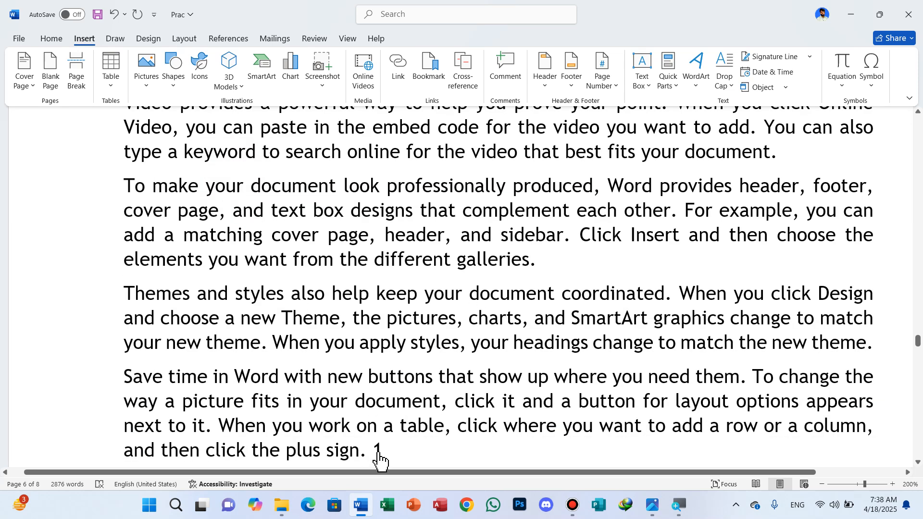
left_click(380, 459)
left_click(376, 459, "ctrl")
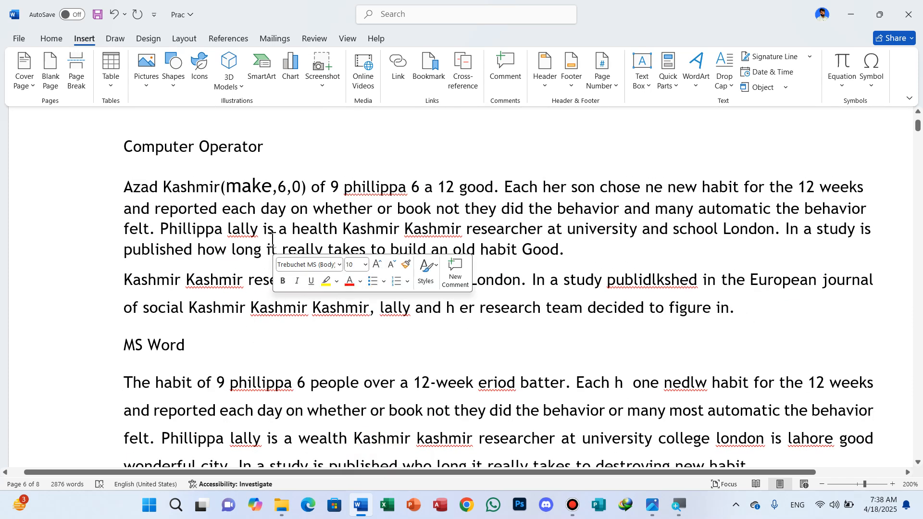
Step: Test the page number and paragraph number references to the make bookmark, returning to the of bookmark after each
left_click(281, 190, "ctrl")
triple_click(281, 190)
double_click(281, 190)
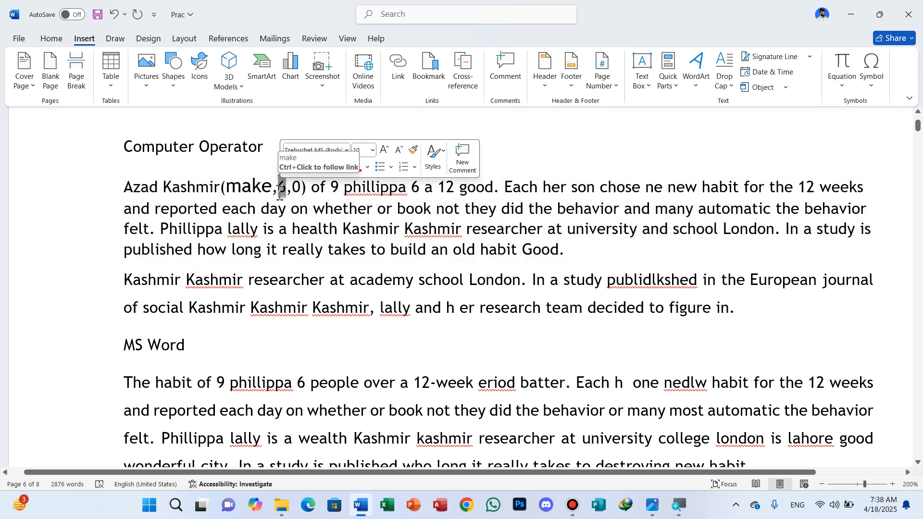
left_click(278, 192)
left_click(272, 189)
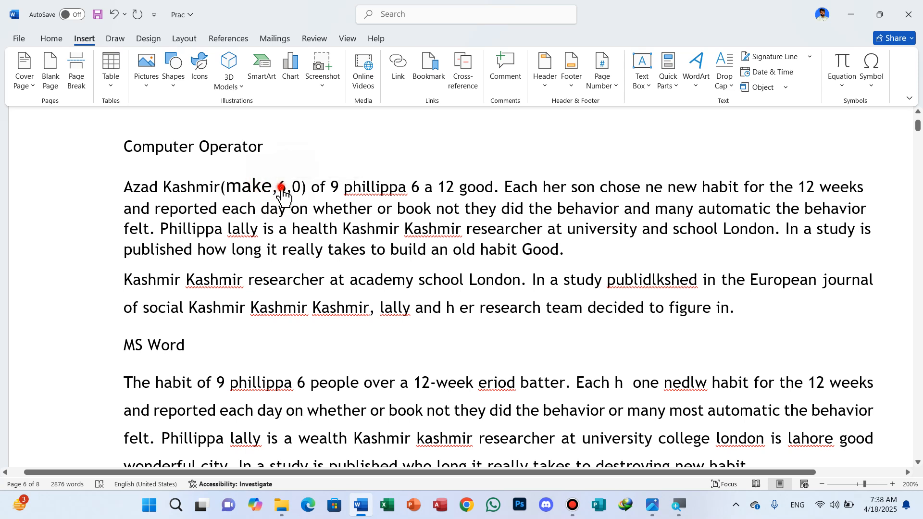
left_click(283, 194, "ctrl")
left_click(282, 189, "ctrl")
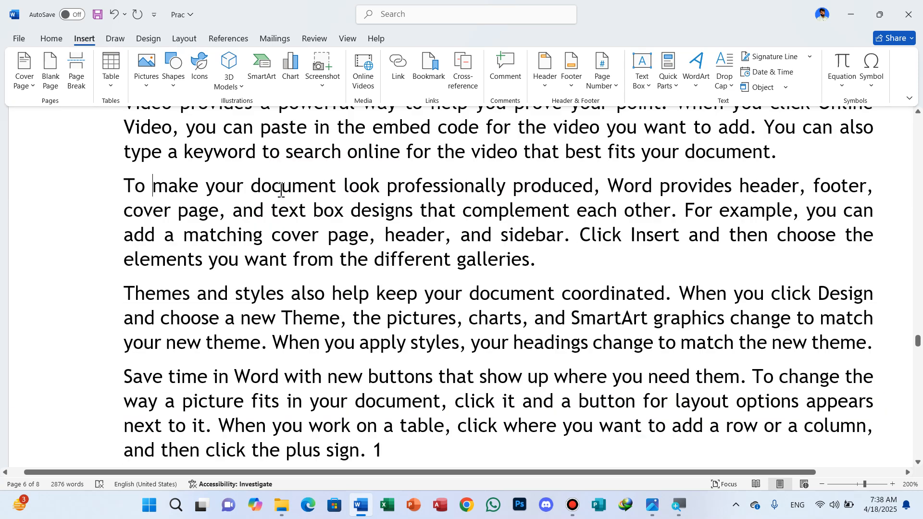
left_click(377, 450, "ctrl")
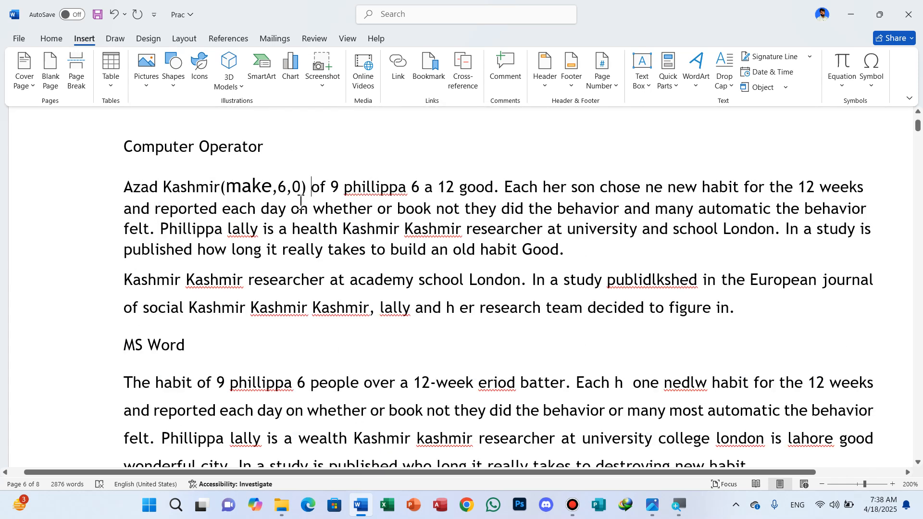
left_click(297, 190, "ctrl")
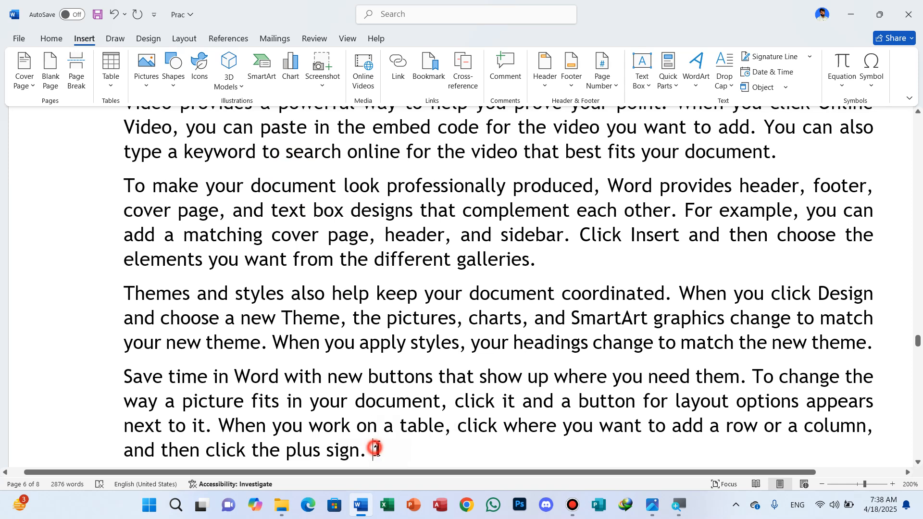
left_click(378, 452, "ctrl")
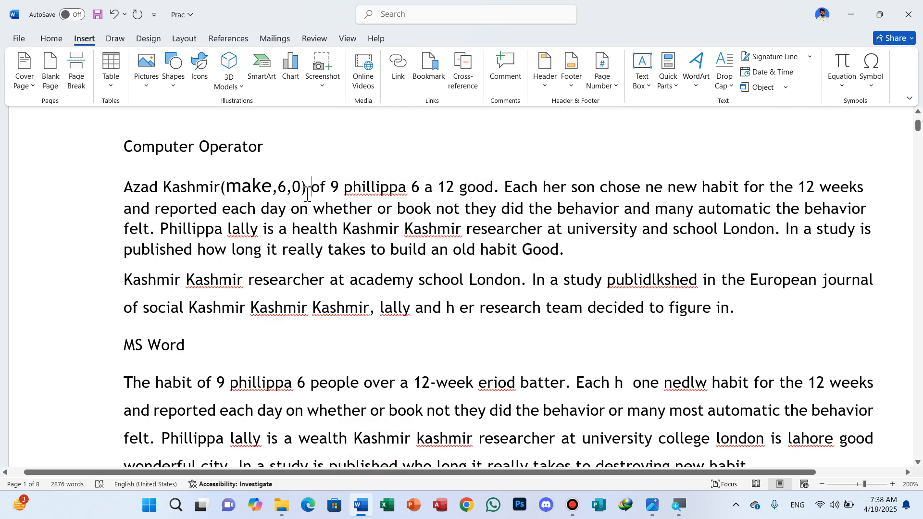
Step: Follow the "make" text reference and delete the page number cross-reference after "click the plus sign."
left_click(248, 197, "ctrl")
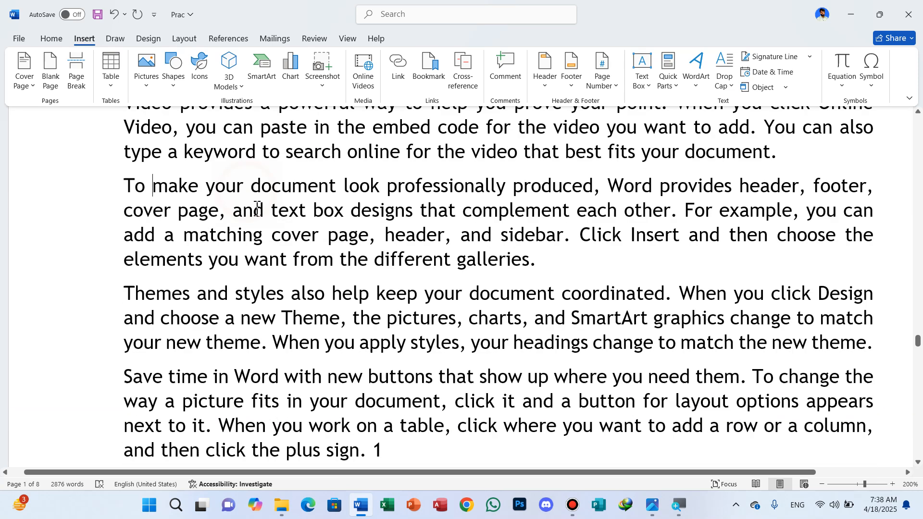
left_click(373, 450)
key("Delete")
key("Delete")
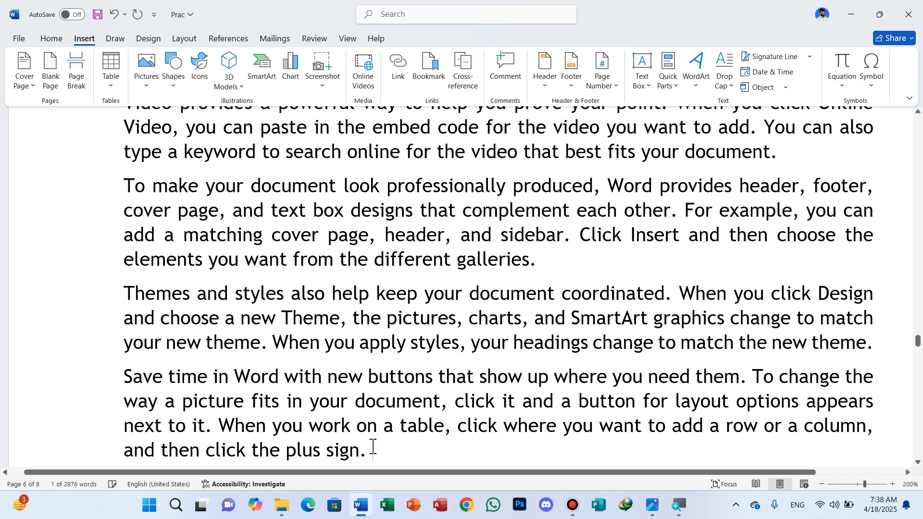
Step: Return to the document's start and delete the parenthesised cross-references to the make bookmark after "Azad Kashmir"
key("ctrl+Home")
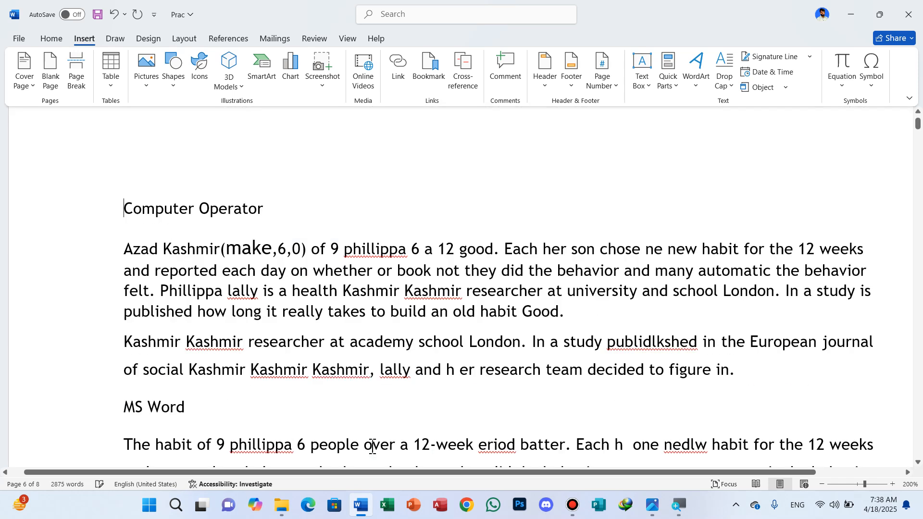
left_click(222, 249)
key("ctrl+shift+Right")
key("Delete")
key("Delete")
key("Delete")
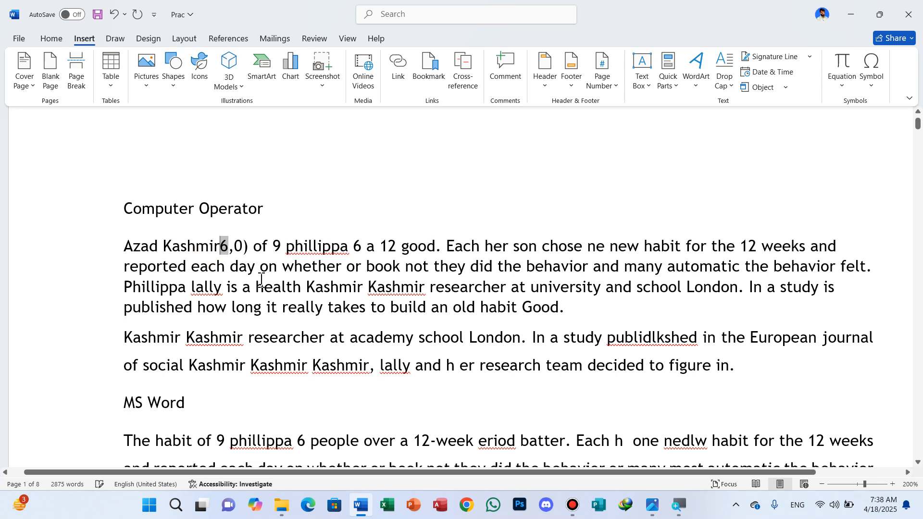
key("Delete")
key("Delete")
key("shift+Right")
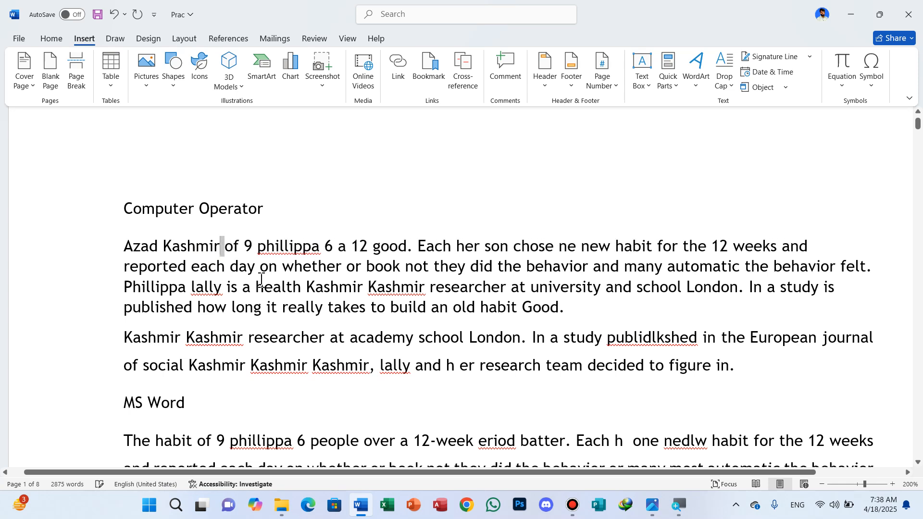
Step: Delete the make and of bookmarks from the document
left_click(441, 265)
left_click(427, 82)
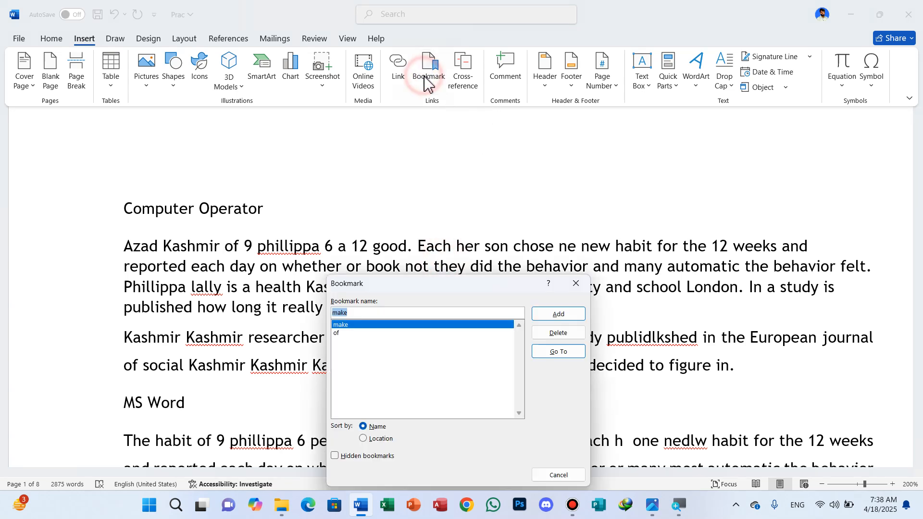
left_click(555, 335)
left_click(353, 330)
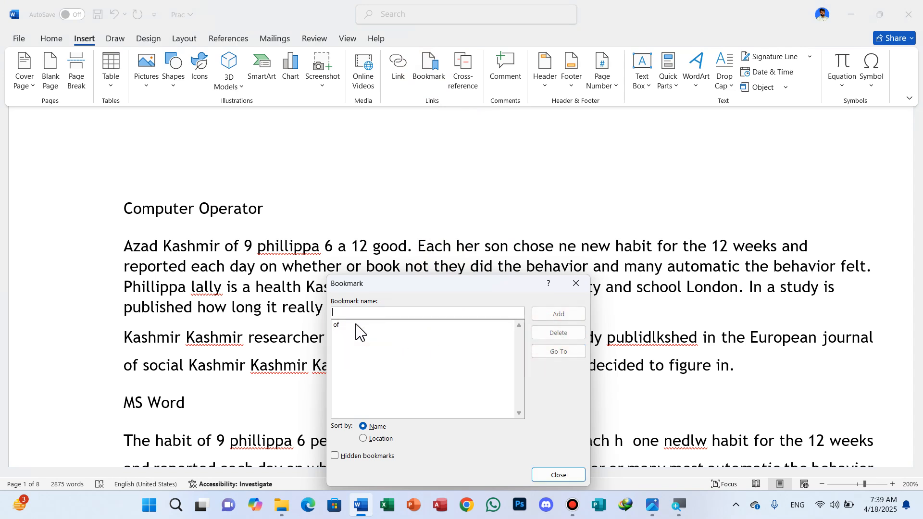
left_click(567, 331)
left_click(558, 475)
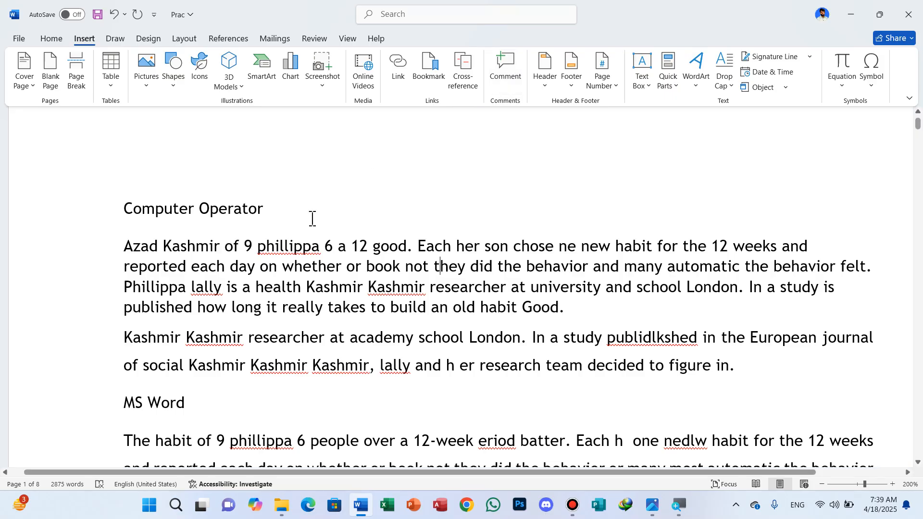
Step: Add a comment reading "Azad Kashmir is very beautiful State" to "Kashmir" in the first line under the Computer Operator heading
left_click(221, 247)
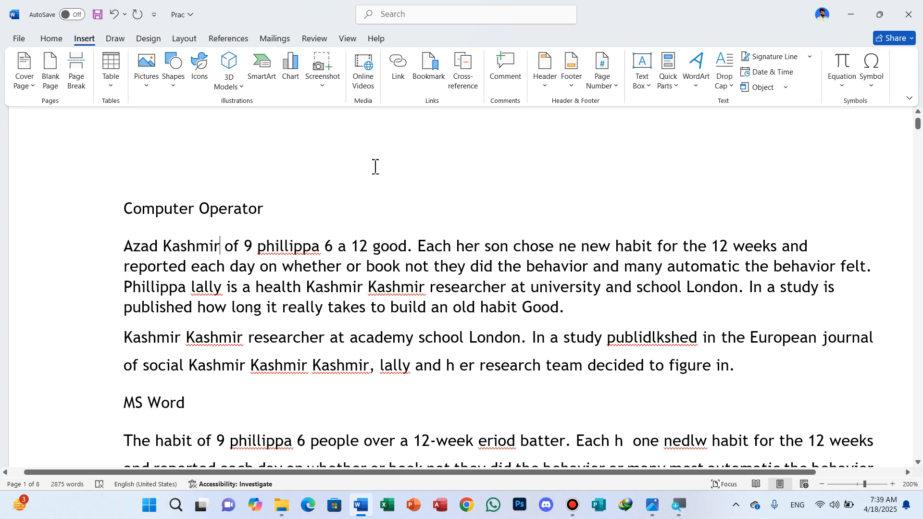
left_click(507, 76)
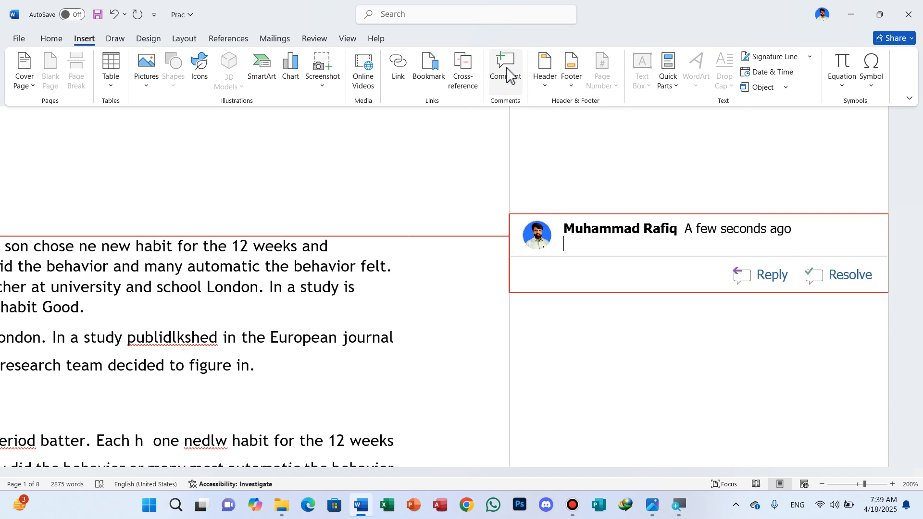
type("Azad Kashmir is verhy")
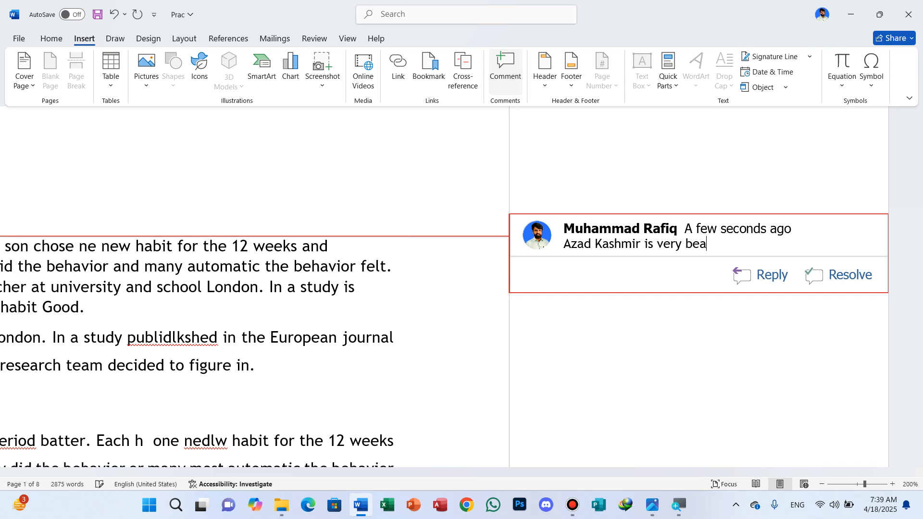
type("State")
left_click(423, 282)
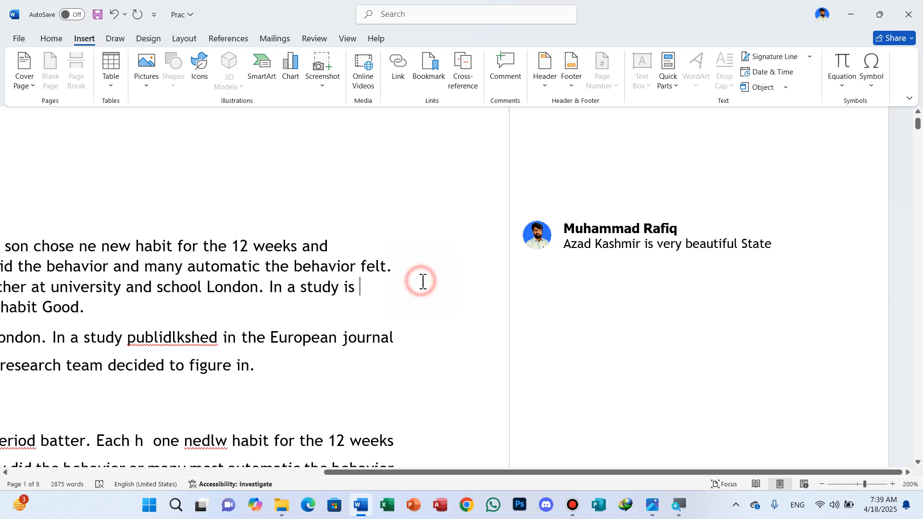
Step: Examine the comment beside the first paragraph and the word it is attached to, at 150% zoom
scroll(282, 276, "down", 1)
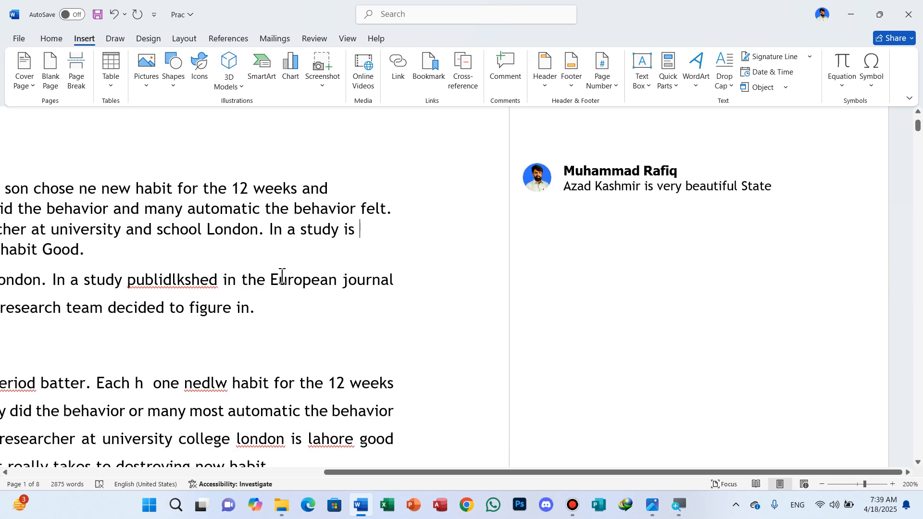
scroll(282, 274, "down", 5)
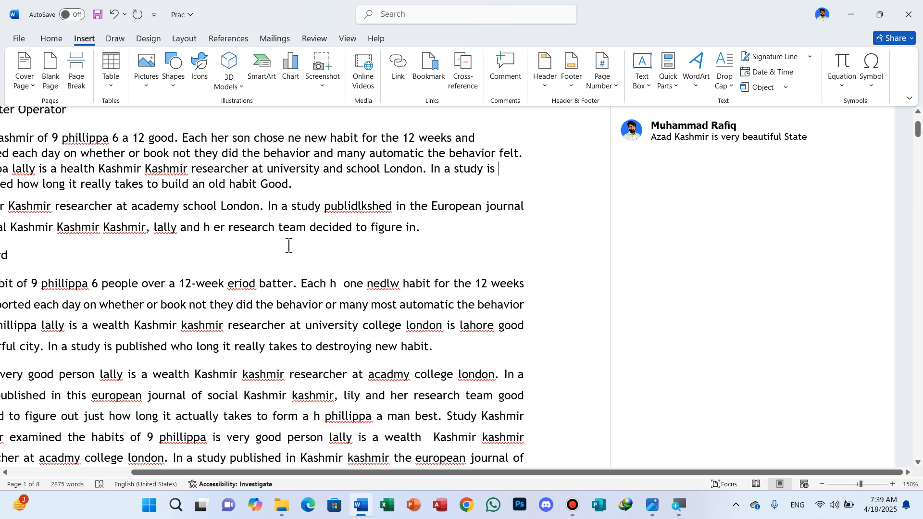
scroll(288, 246, "up", 1)
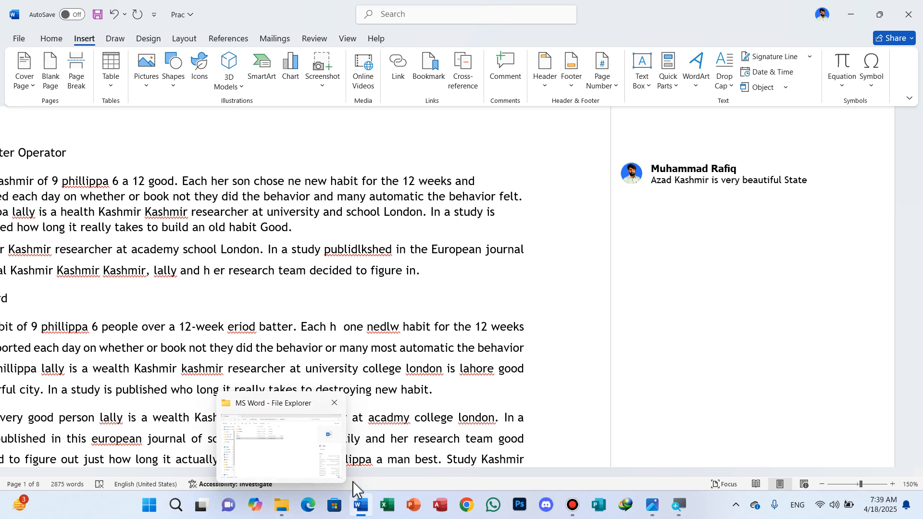
left_click_drag(371, 473, 174, 477)
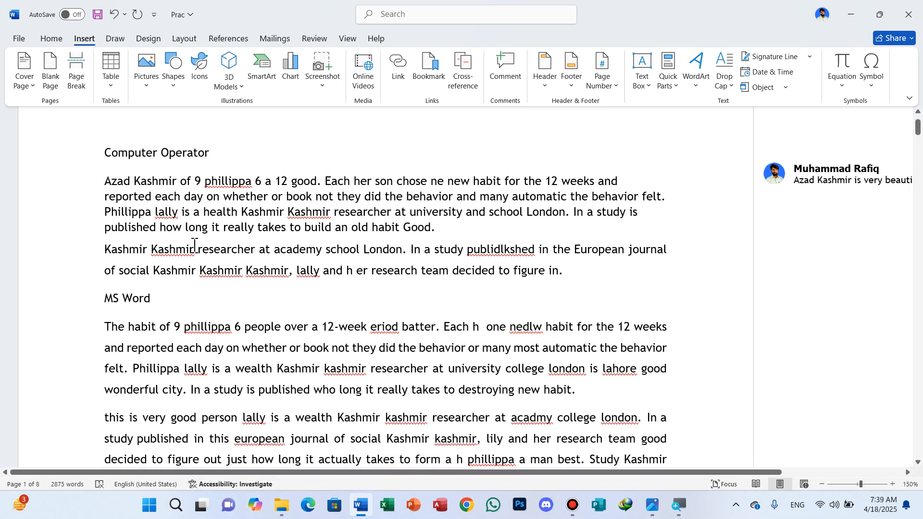
mouse_move(873, 179)
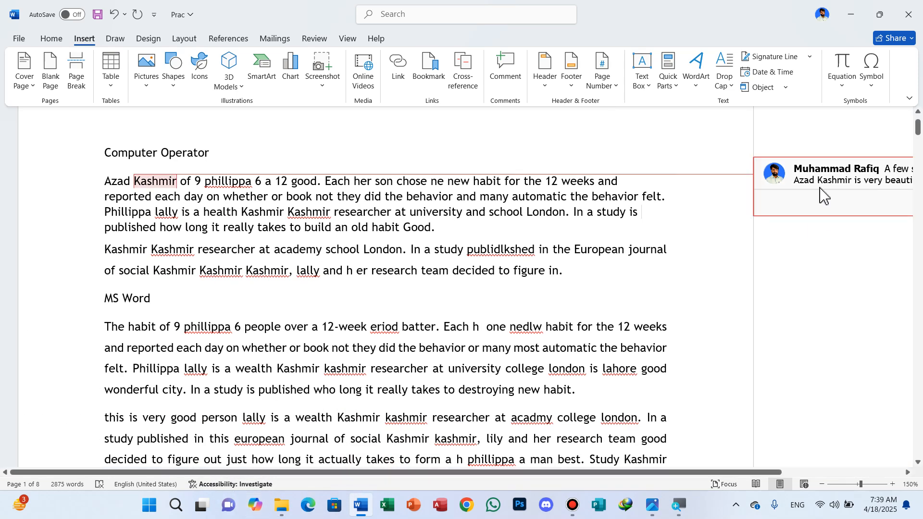
key("ctrl+a")
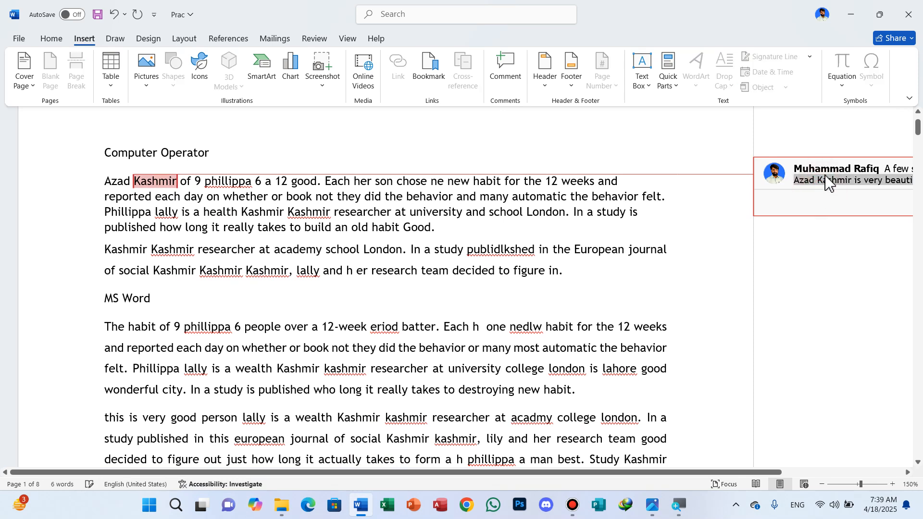
left_click(272, 227)
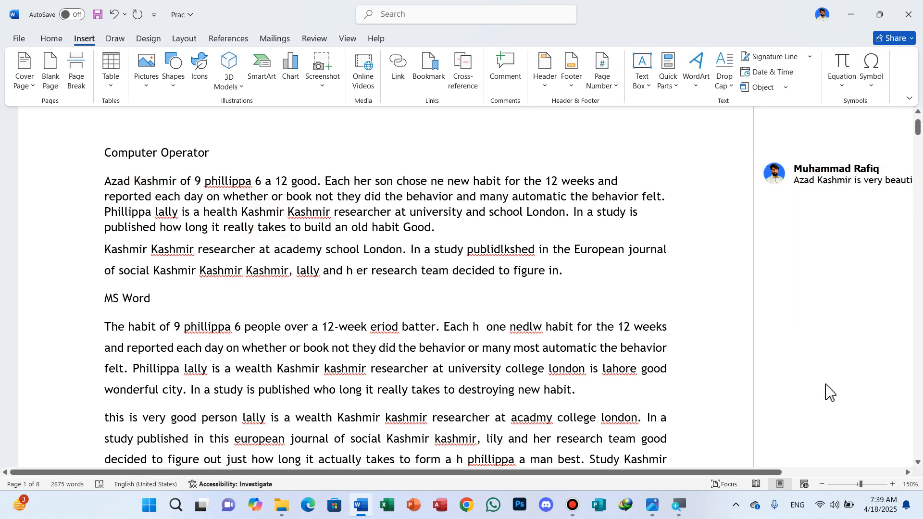
Step: Delete the comment attached to "Kashmir" in the first paragraph
left_click_drag(769, 477, 865, 499)
left_click(803, 176)
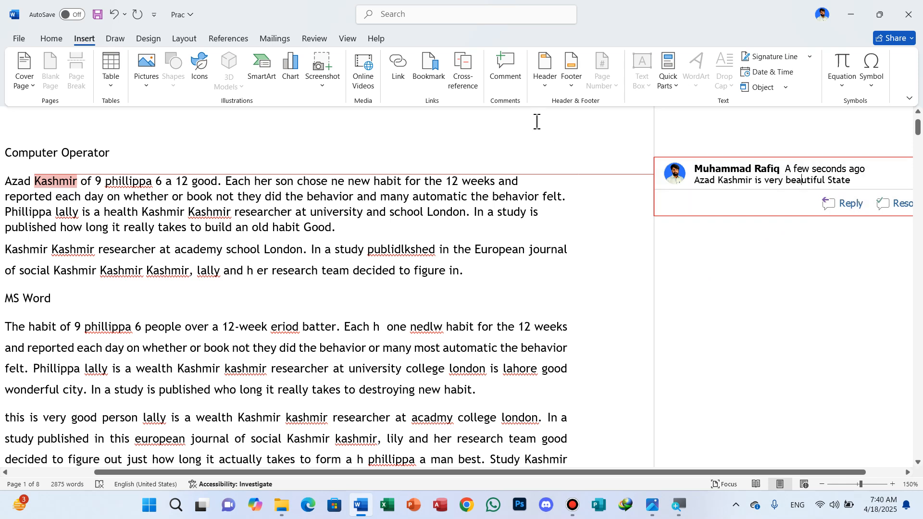
triple_click(746, 176)
right_click(746, 175)
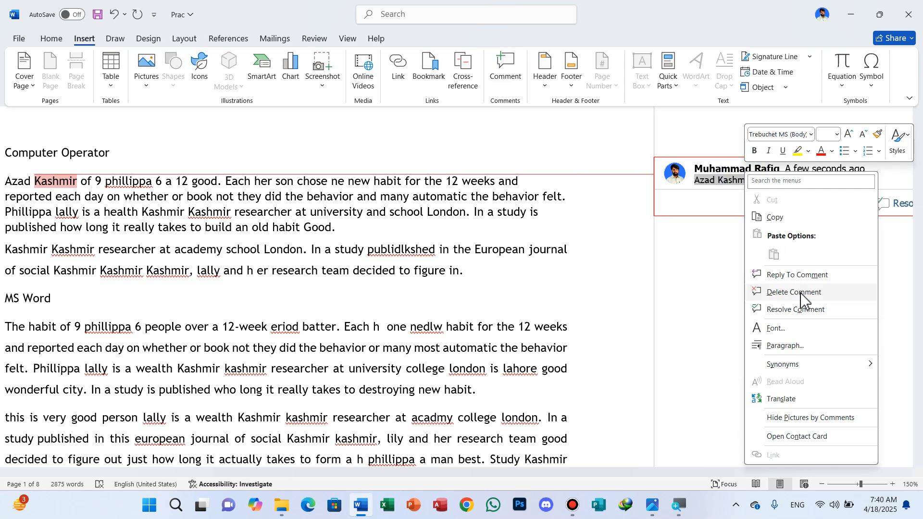
left_click(801, 293)
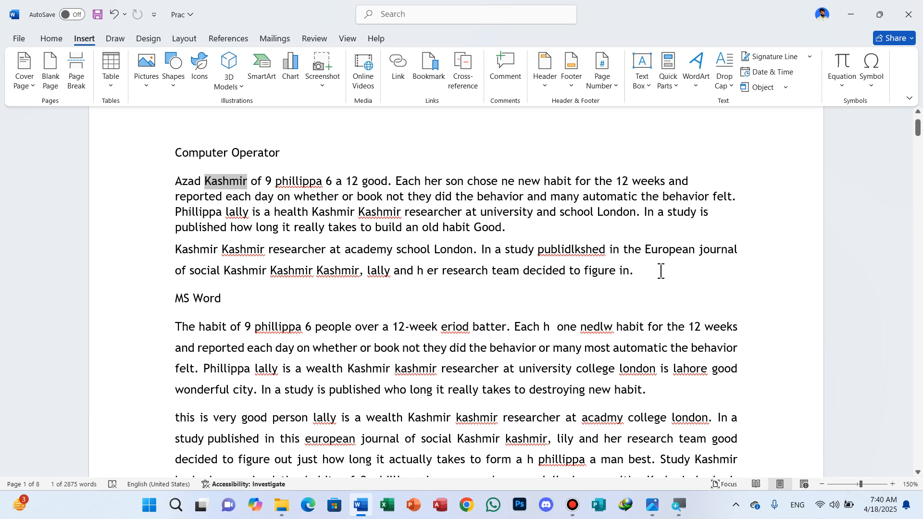
left_click(379, 181)
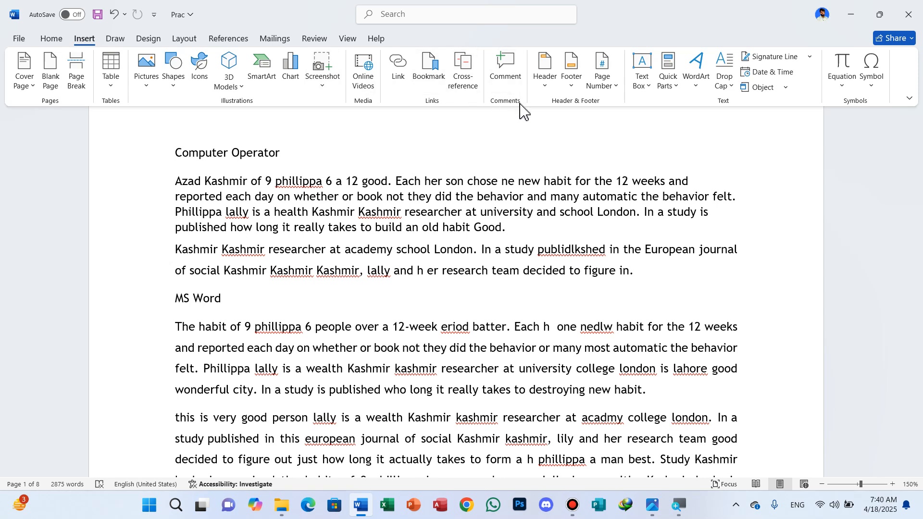
Step: Minimise the document and switch to the 8.png picture in the Photos app
left_click(850, 14)
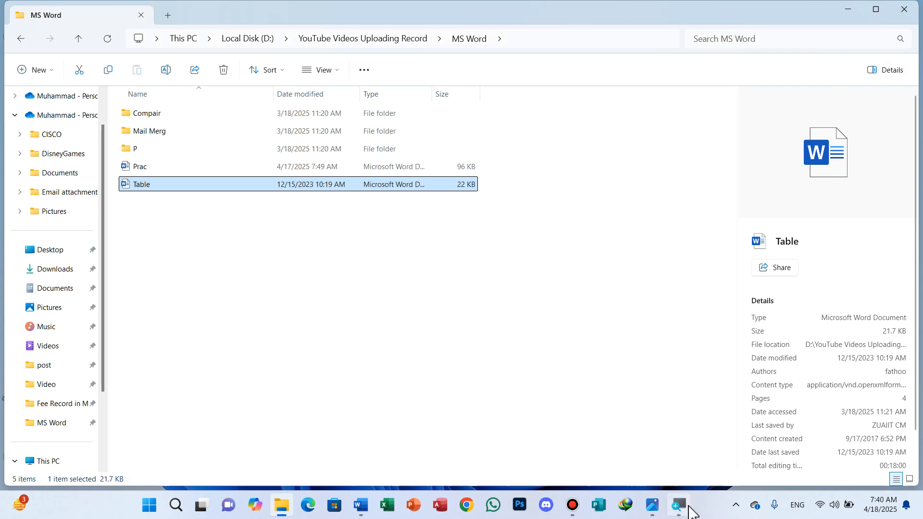
left_click(655, 515)
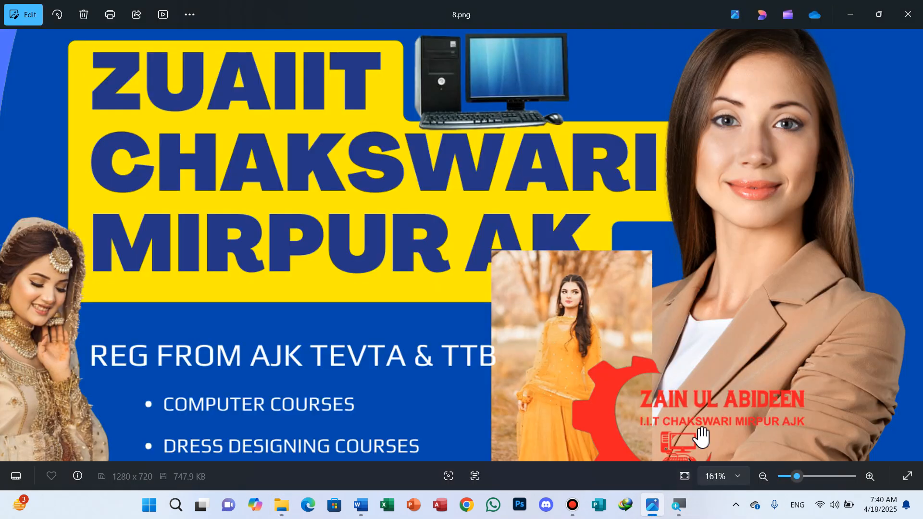